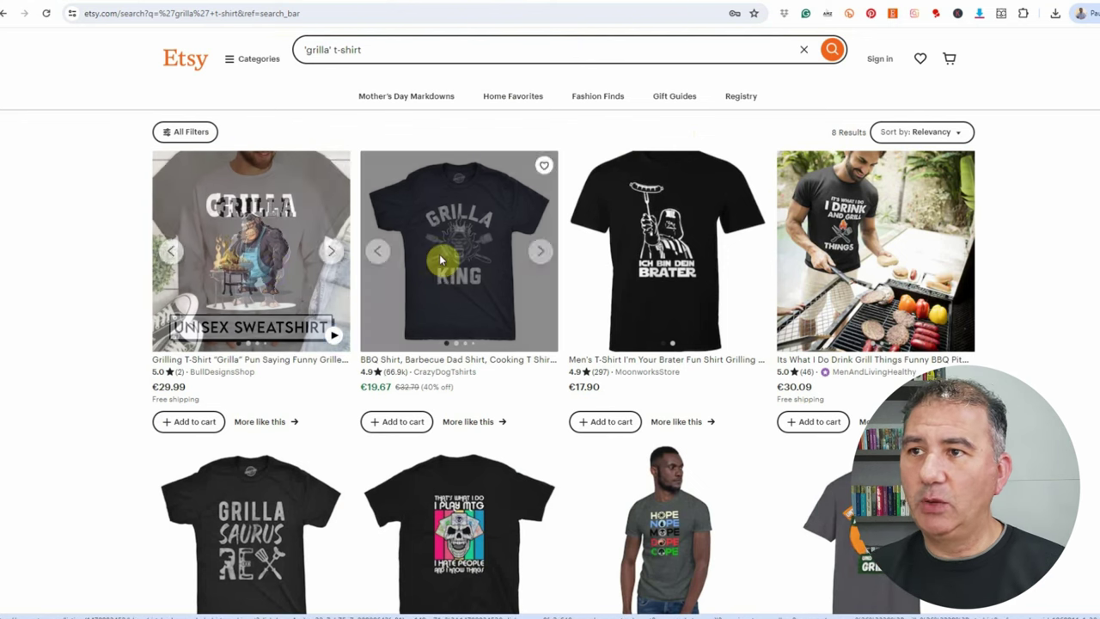
Step: Look through the Etsy search results for 'grilla' t-shirt designs
{"action": "scroll", "coordinate": [1022, 267], "scroll_direction": "down", "scroll_amount": 2}
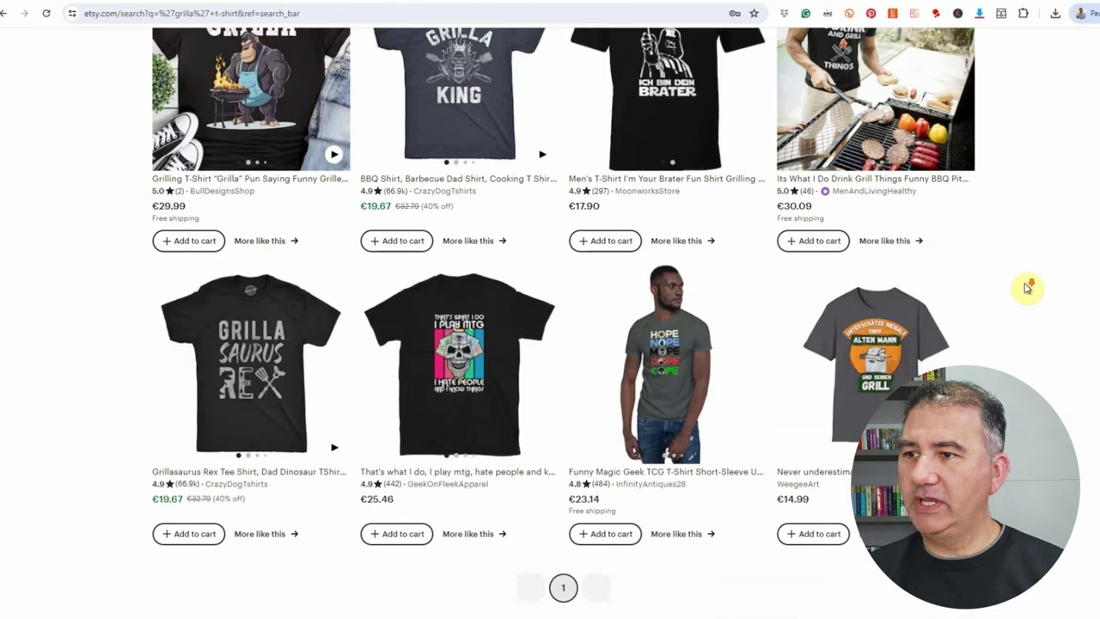
{"action": "mouse_move", "coordinate": [258, 404]}
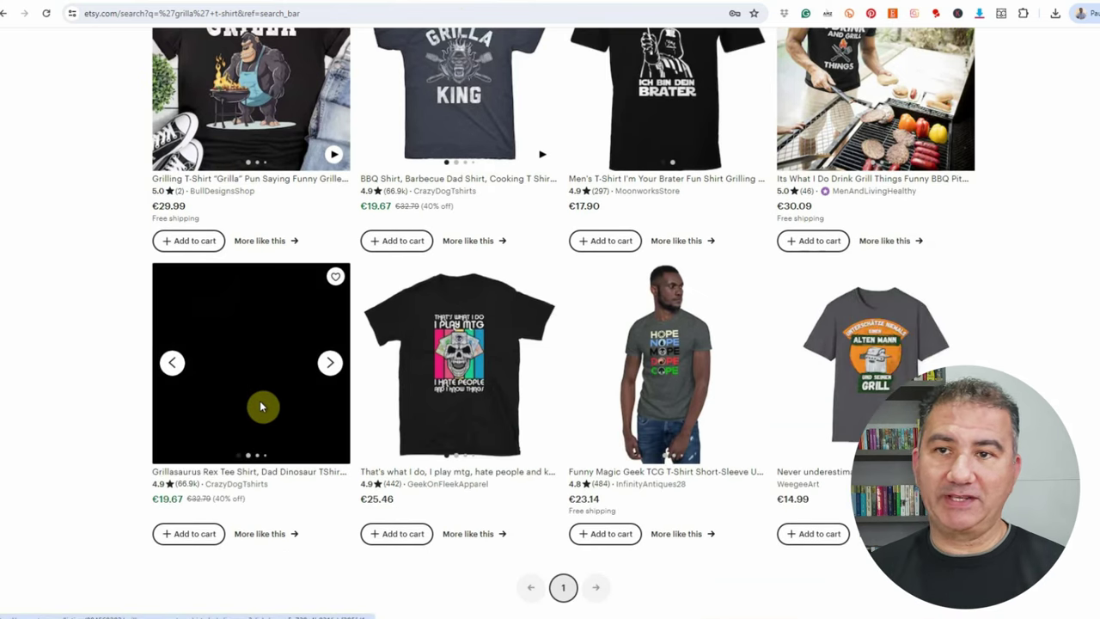
{"action": "scroll", "coordinate": [832, 432], "scroll_direction": "up", "scroll_amount": 2}
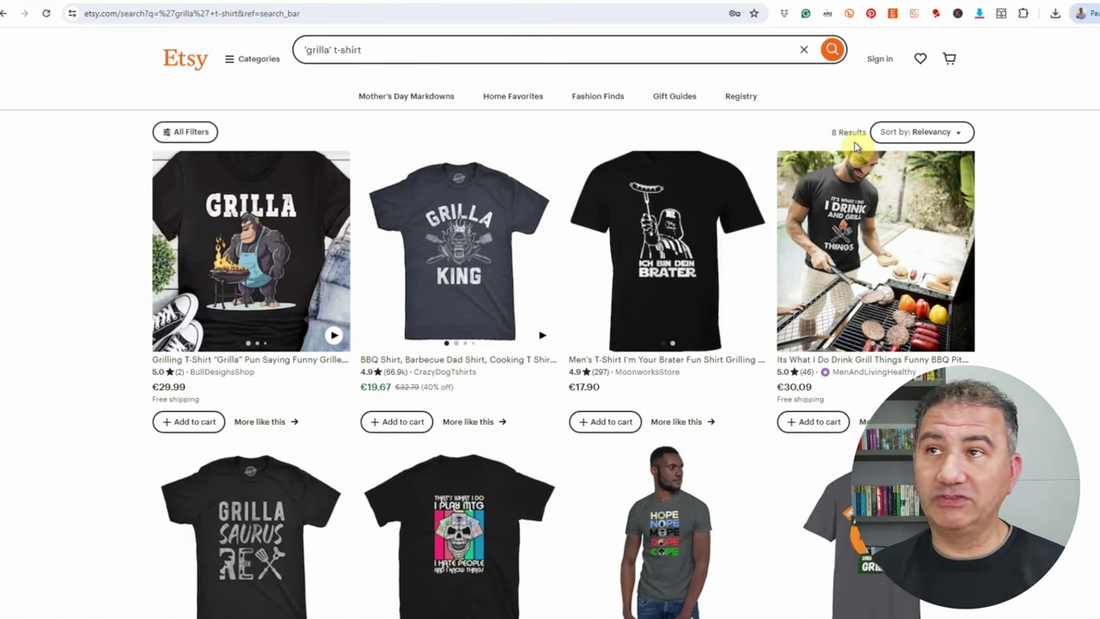
Step: View the Grilla Classic T-Shirt listing on Redbubble, then return to the best-selling grilla T-shirt results
{"action": "left_click", "coordinate": [178, 13]}
{"action": "type", "text": "redbubble.com/i/t-shirt/Grilla-by-SophieCorrigan/14109872.QUQES.XYZ"}
{"action": "key", "text": "Return"}
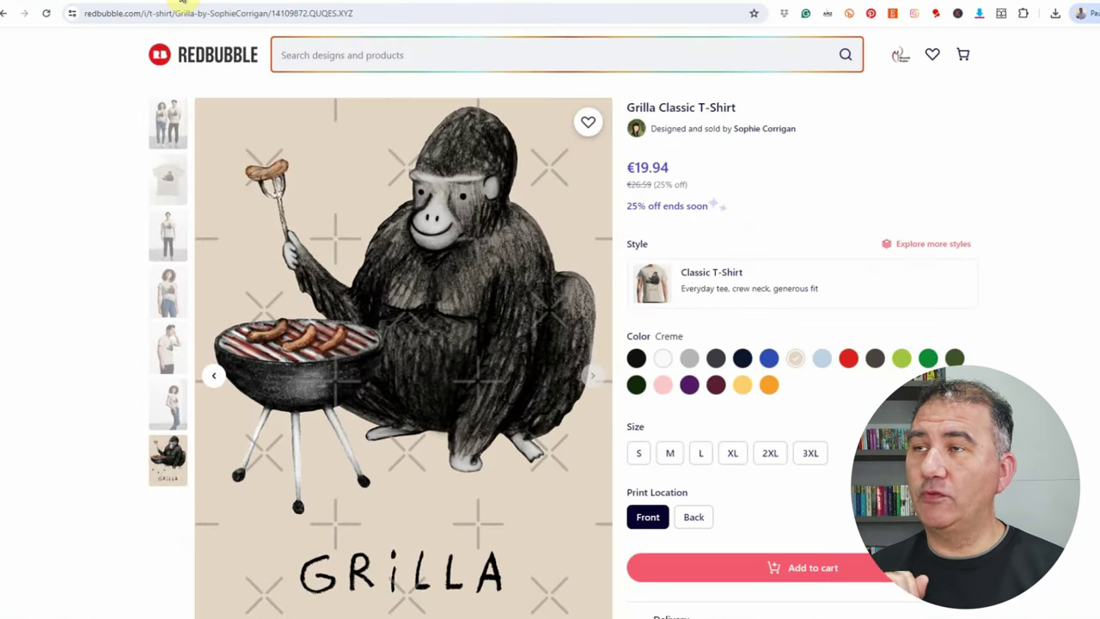
{"action": "left_click", "coordinate": [46, 13]}
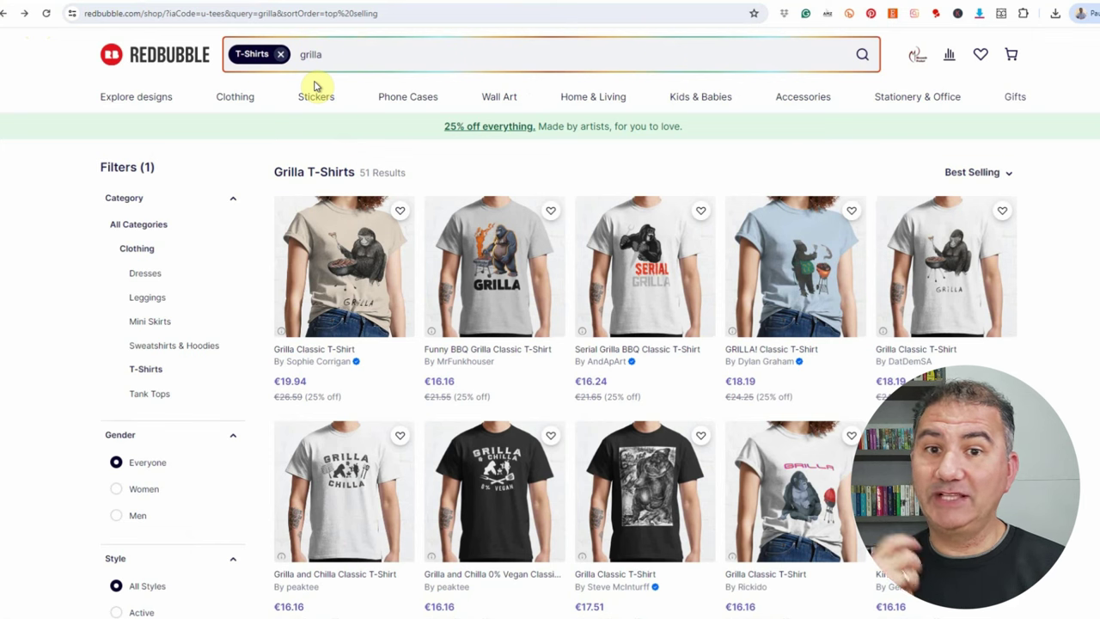
{"action": "mouse_move", "coordinate": [314, 91]}
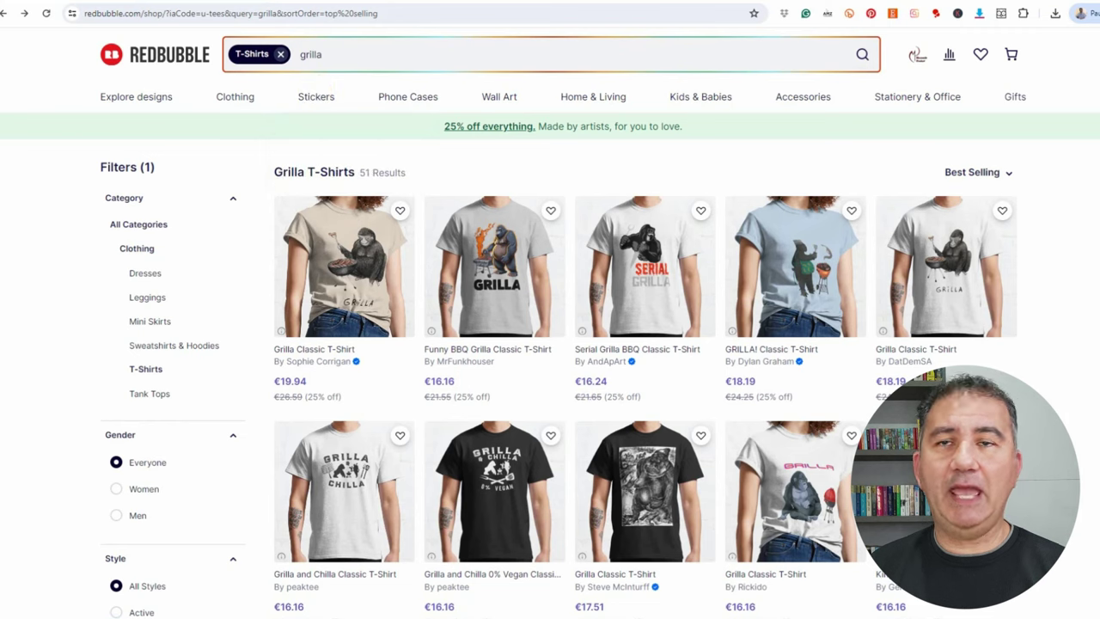
Step: Switch to Notepad and note the slogan "bring out your inner grilla" over the Redbubble results
{"action": "key", "text": "alt+Tab"}
{"action": "left_click_drag", "start_coordinate": [700, 133], "coordinate": [666, 145]}
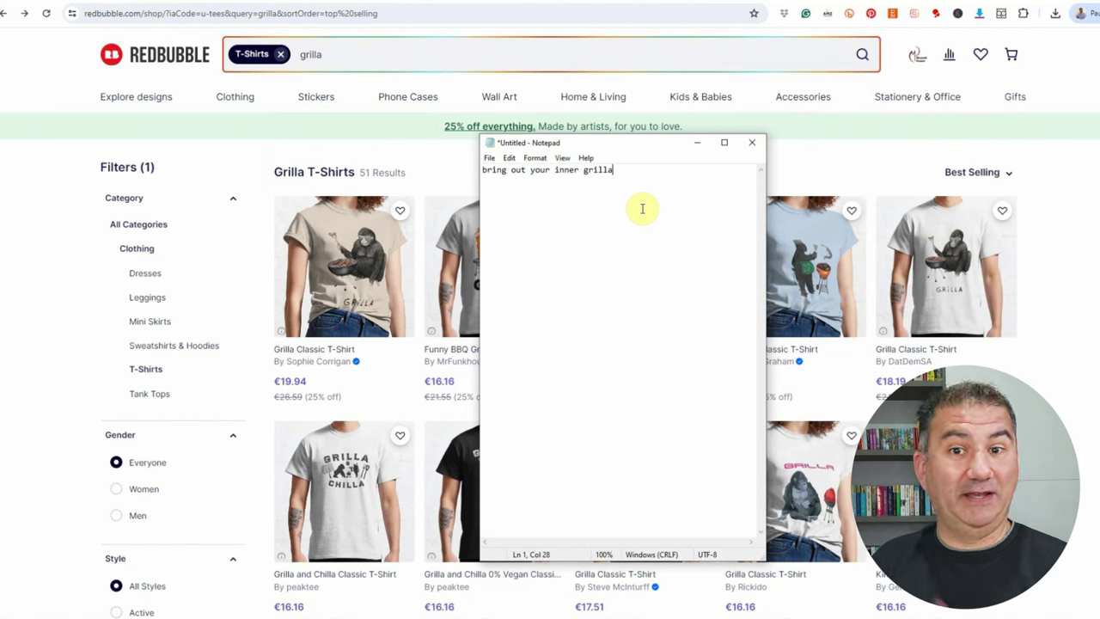
{"action": "left_click", "coordinate": [622, 148]}
{"action": "left_click", "coordinate": [626, 157]}
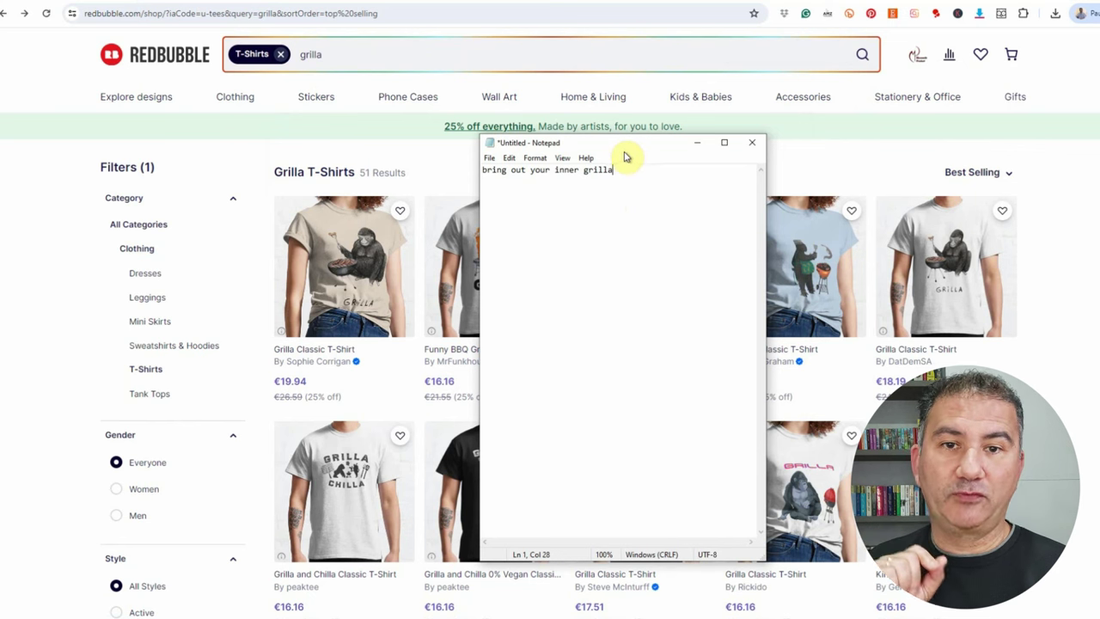
{"action": "left_click_drag", "start_coordinate": [614, 148], "coordinate": [628, 165]}
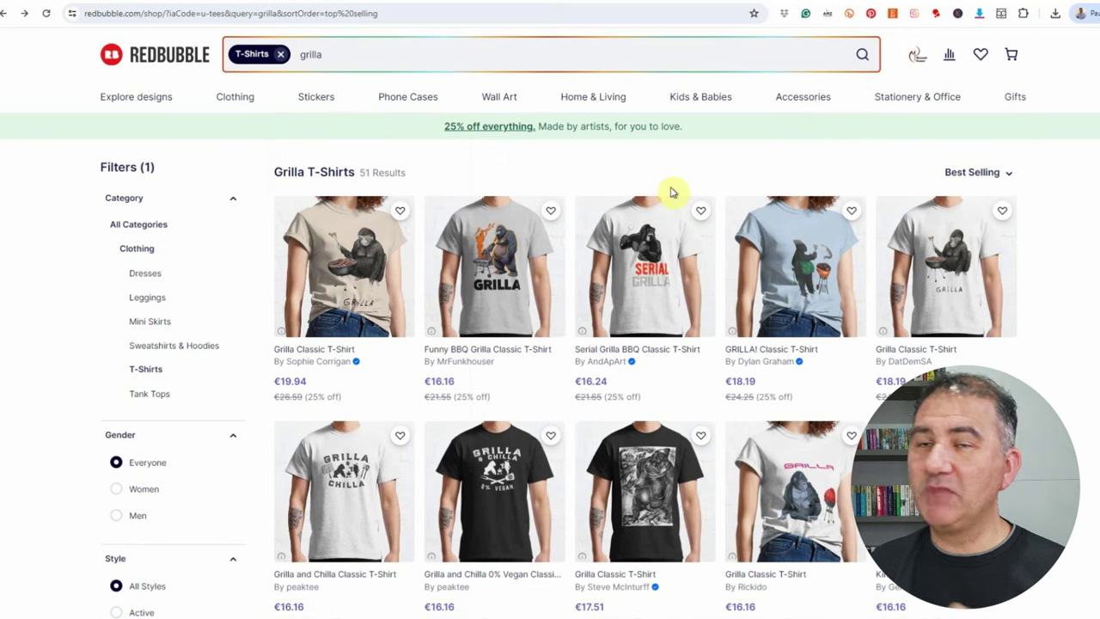
Step: Switch to Recraft, create a raster image frame with a 9:16 aspect ratio, and move it to the left of the canvas
{"action": "left_click", "coordinate": [54, 3]}
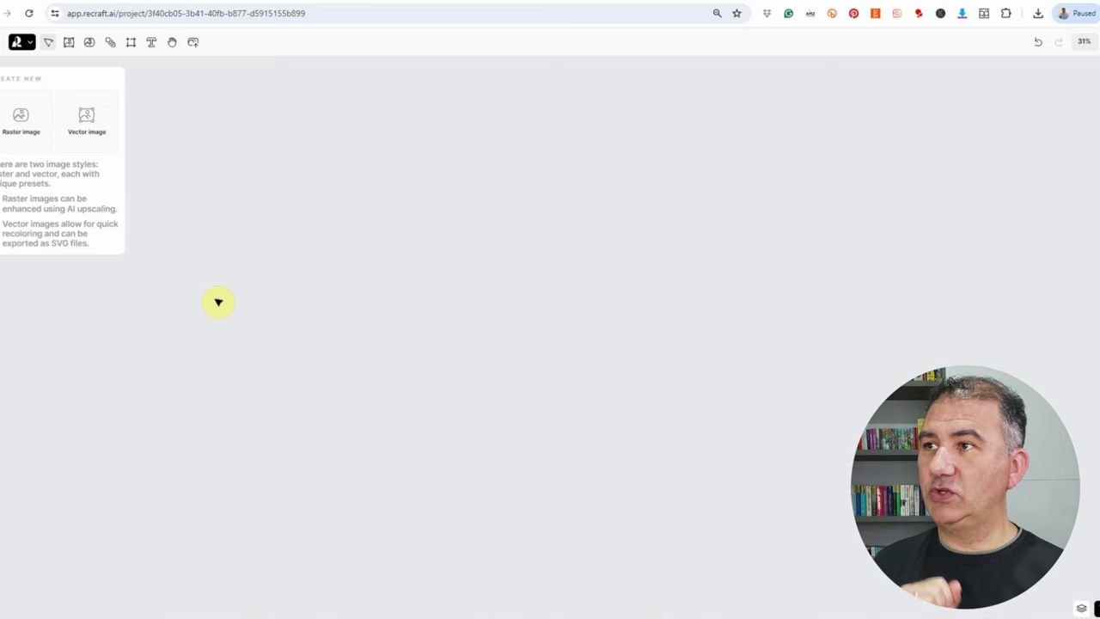
{"action": "left_click", "coordinate": [38, 136]}
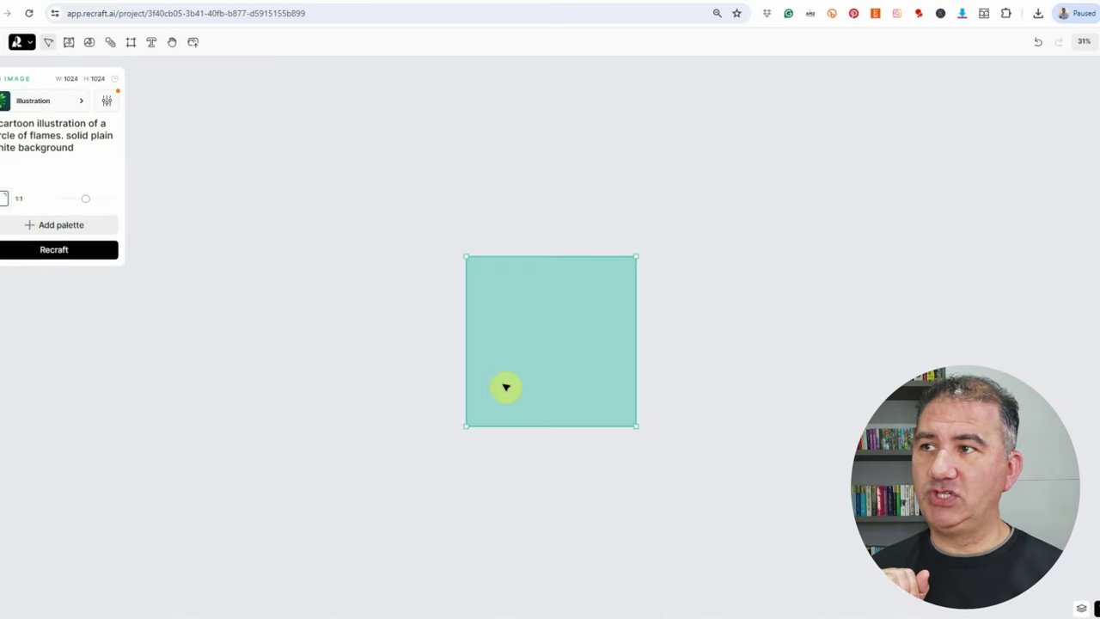
{"action": "left_click_drag", "start_coordinate": [86, 205], "coordinate": [107, 205]}
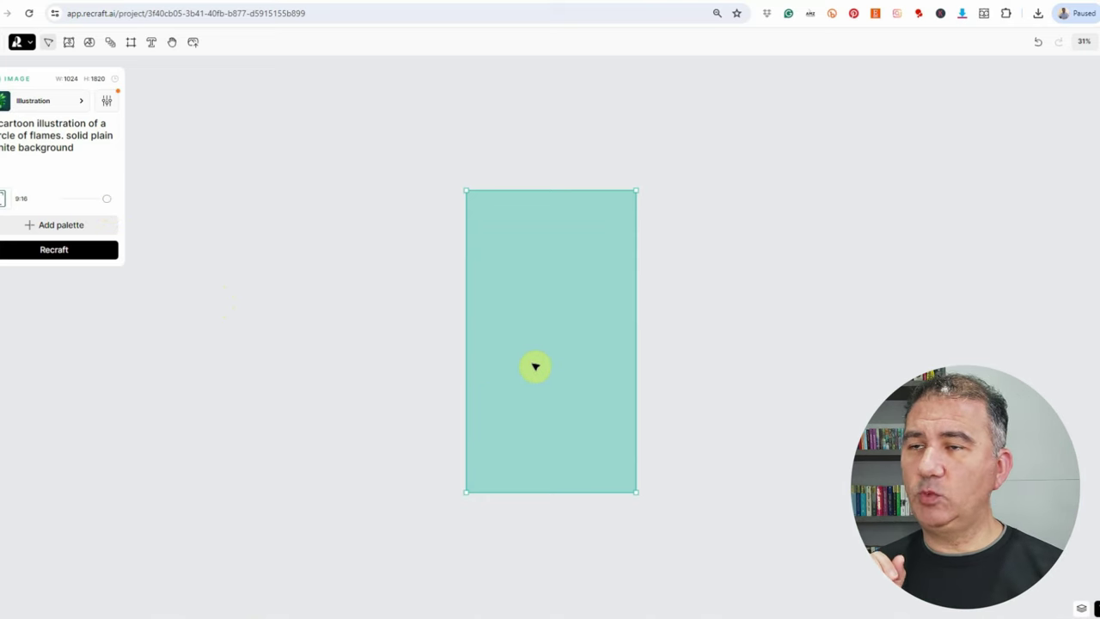
{"action": "left_click_drag", "start_coordinate": [535, 368], "coordinate": [272, 358]}
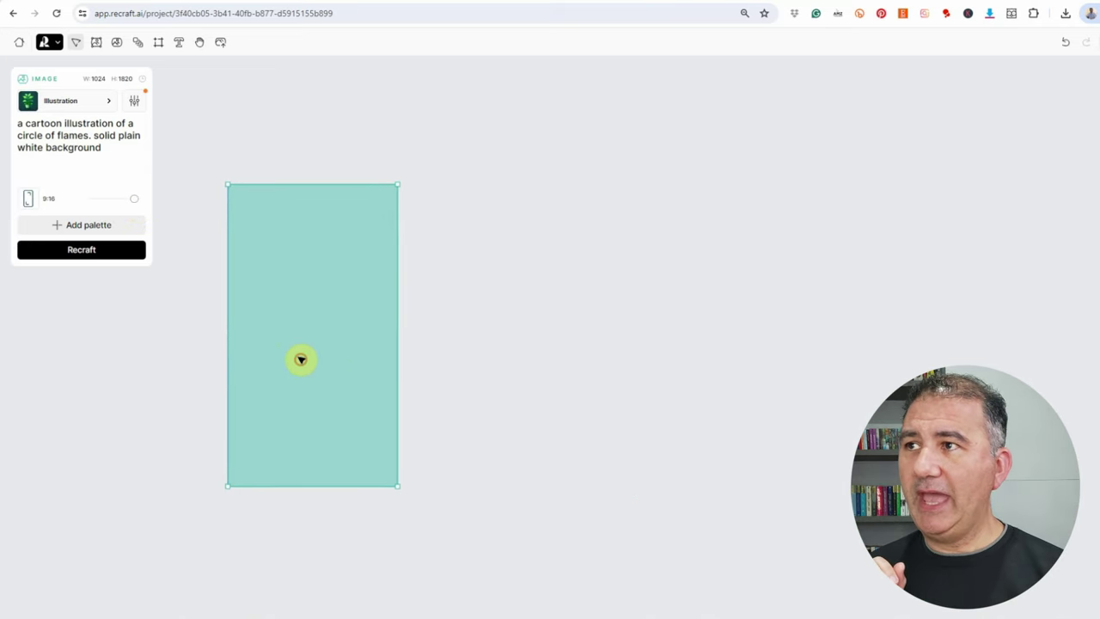
Step: Replace the frame's prompt with "a cartoon illustration of a gorilla's head"
{"action": "left_click_drag", "start_coordinate": [128, 163], "coordinate": [7, 123]}
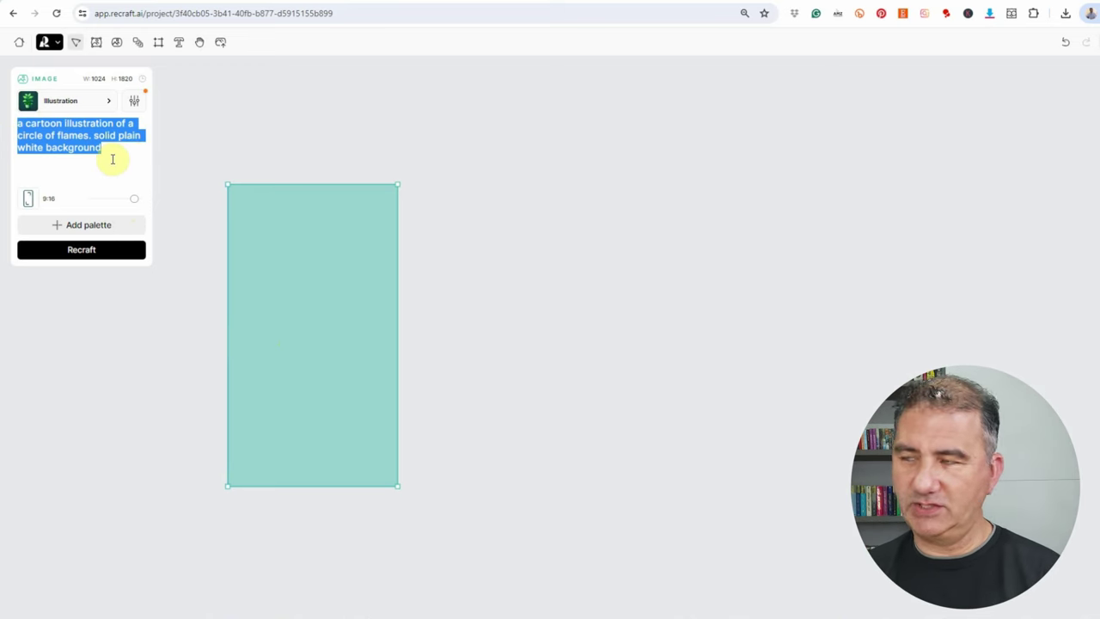
{"action": "type", "text": "a cartoon illu"}
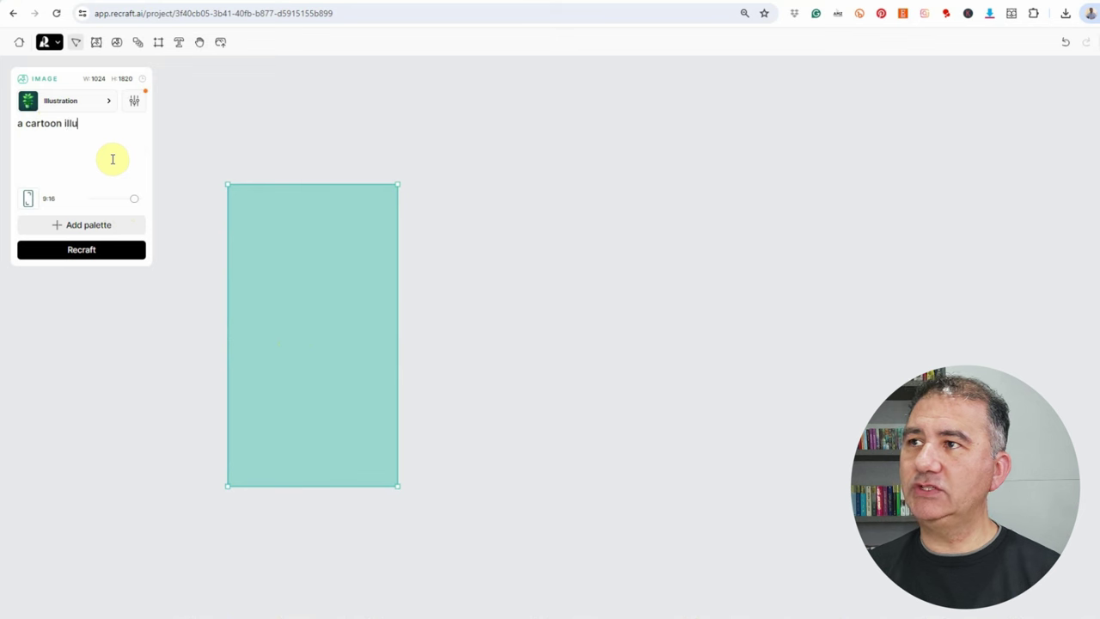
{"action": "type", "text": "stration of a "}
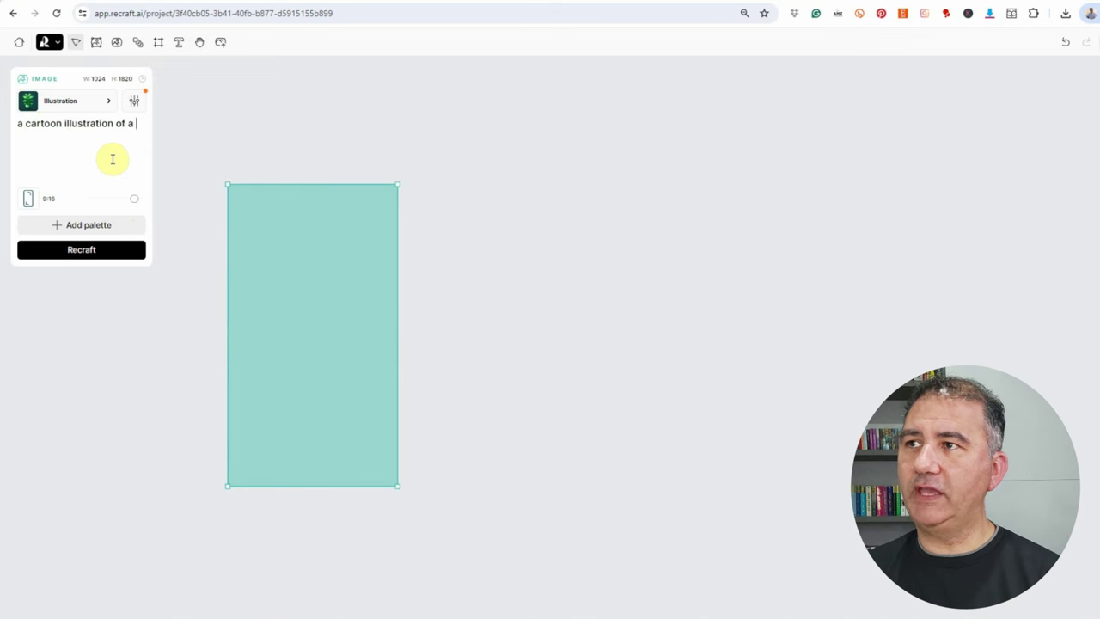
{"action": "type", "text": "gorilla's head"}
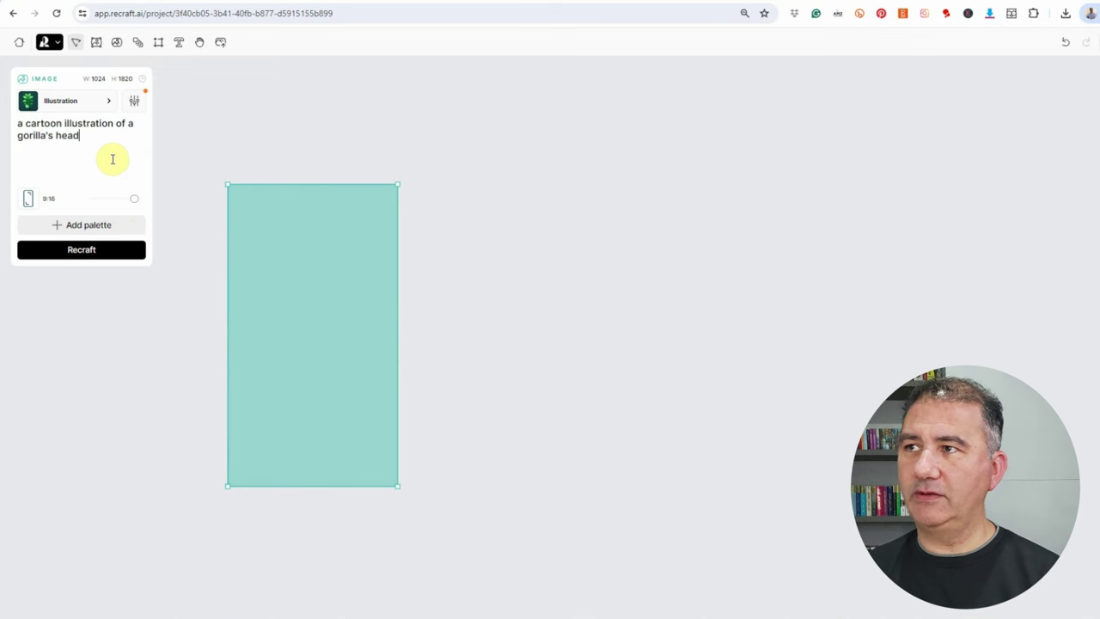
Step: Add a level of detail setting of Primitive to the frame and deselect it
{"action": "left_click", "coordinate": [136, 102]}
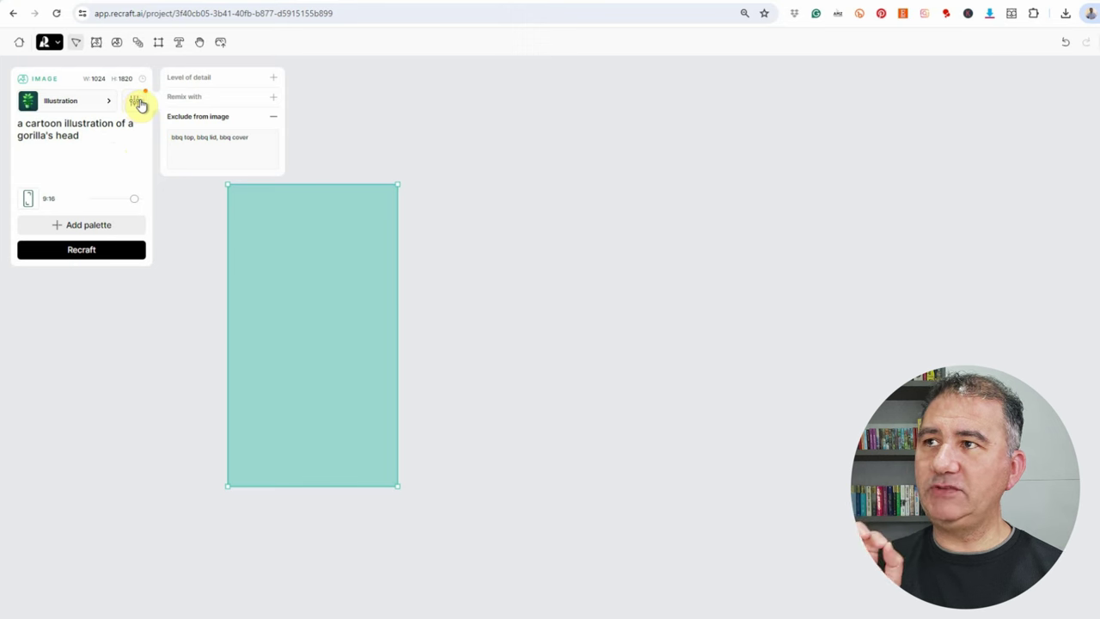
{"action": "left_click", "coordinate": [215, 80]}
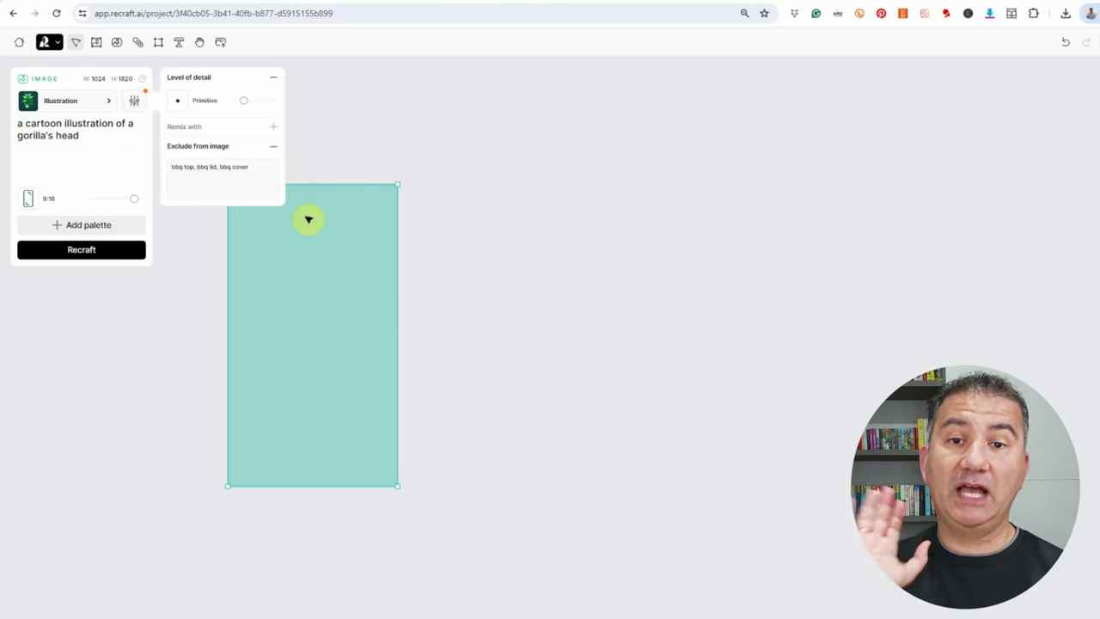
{"action": "left_click", "coordinate": [452, 276]}
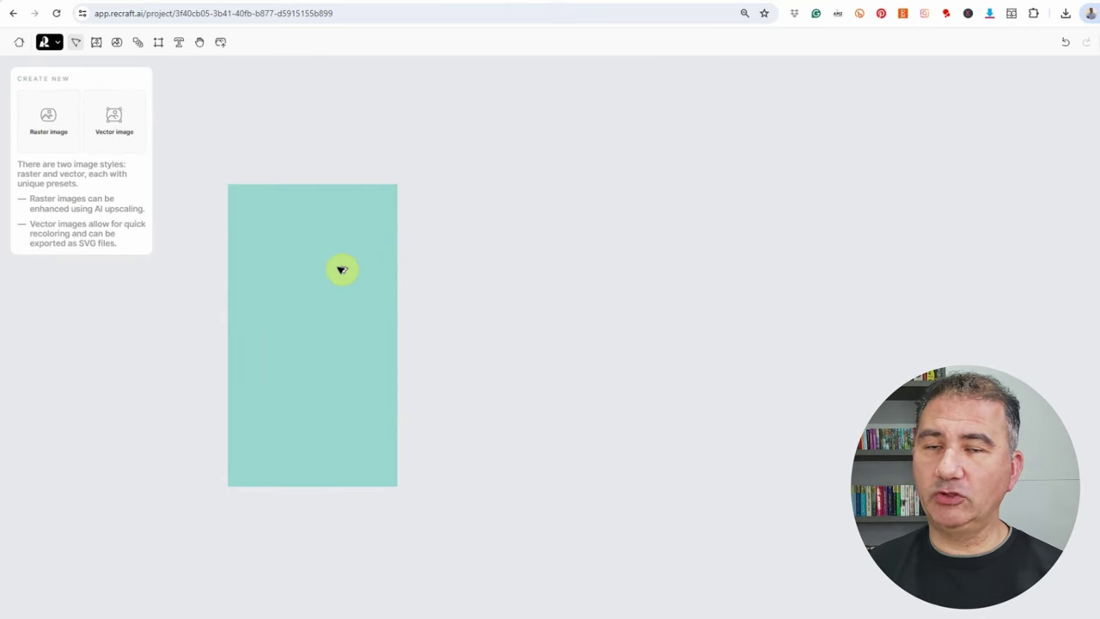
Step: Duplicate the frame to its right and set the copy's level of detail to Low
{"action": "left_click_drag", "start_coordinate": [322, 268], "coordinate": [514, 268]}
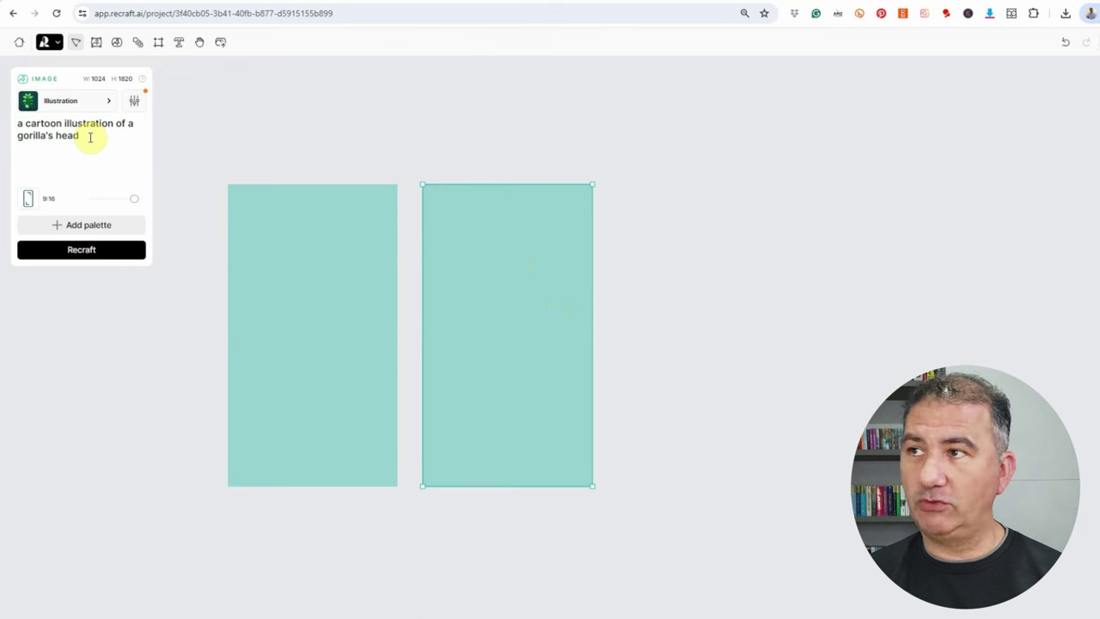
{"action": "left_click", "coordinate": [135, 104]}
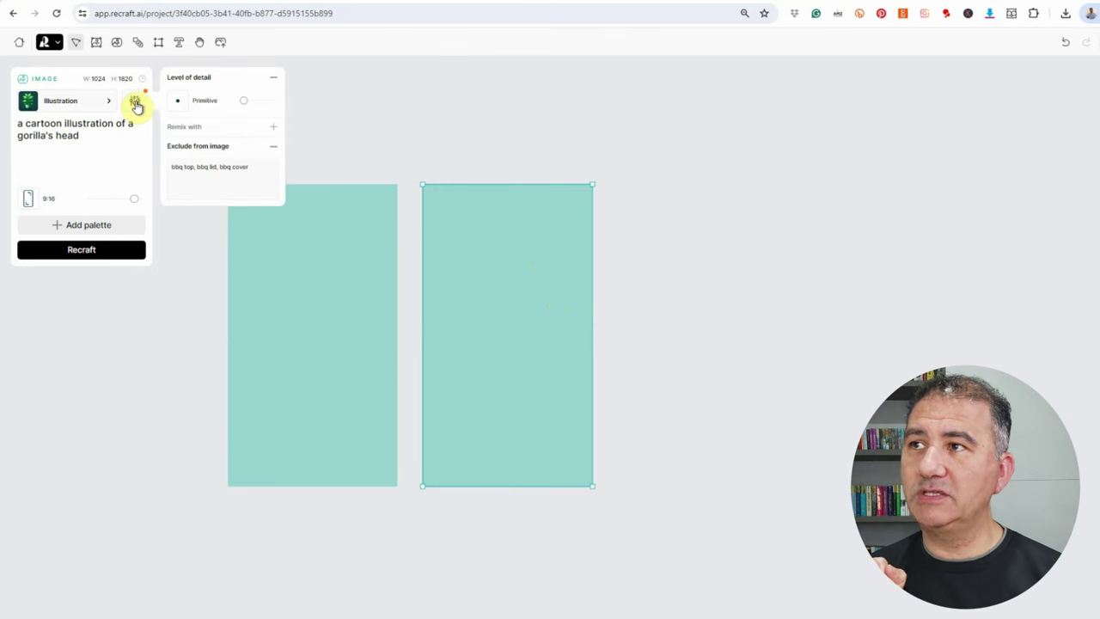
{"action": "left_click", "coordinate": [251, 104]}
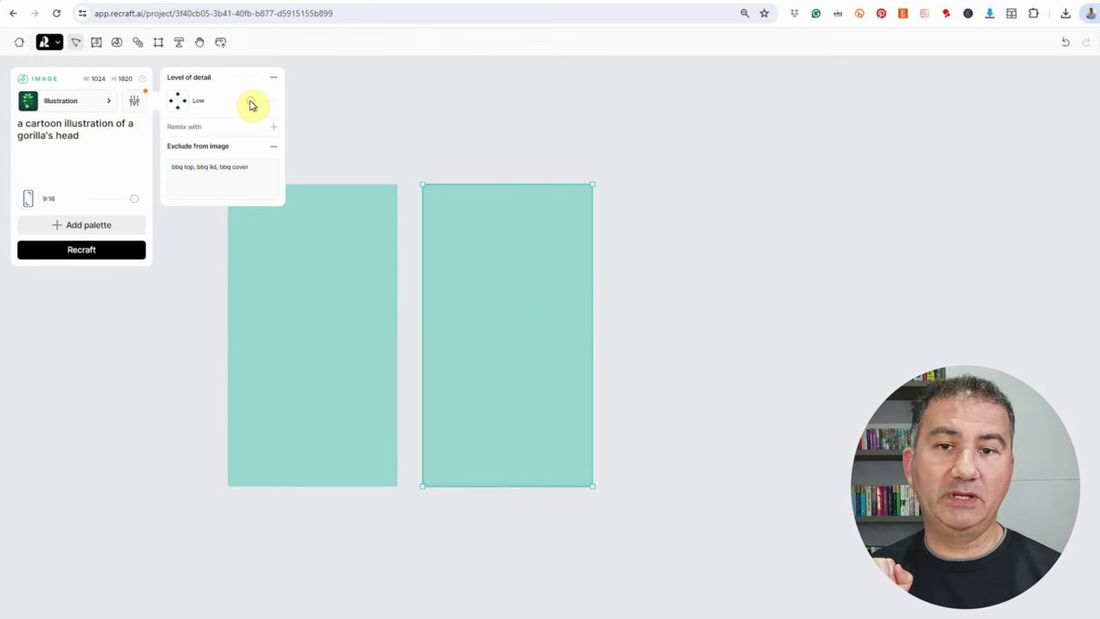
{"action": "left_click", "coordinate": [509, 328]}
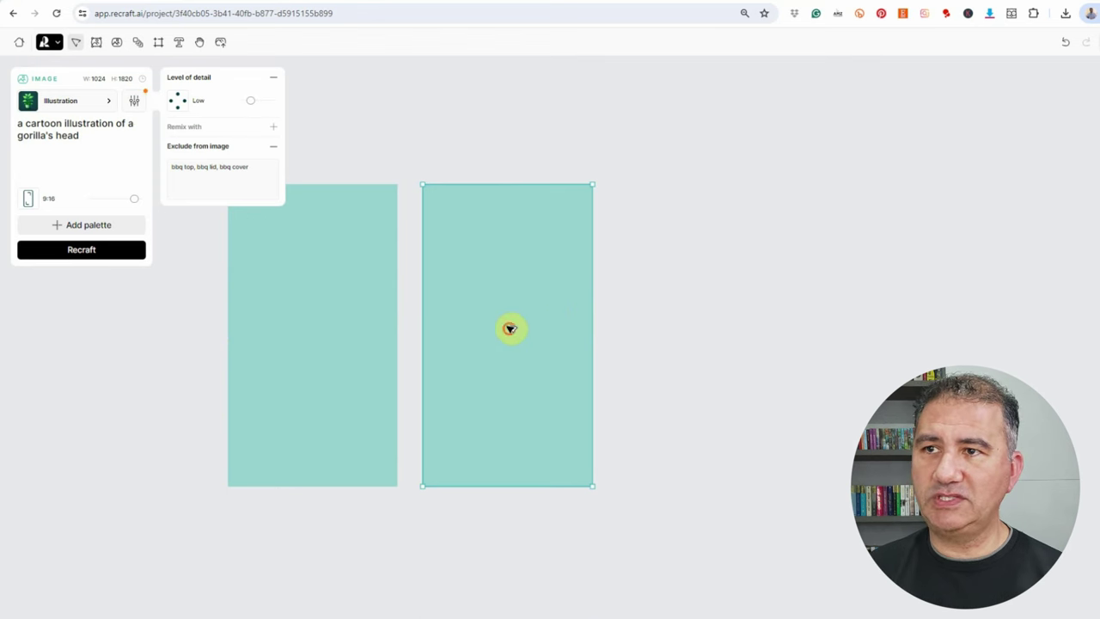
Step: Add a third and a fourth copy to the row, adjusting their level of detail and setting the fourth to High
{"action": "left_click_drag", "start_coordinate": [510, 329], "coordinate": [700, 320]}
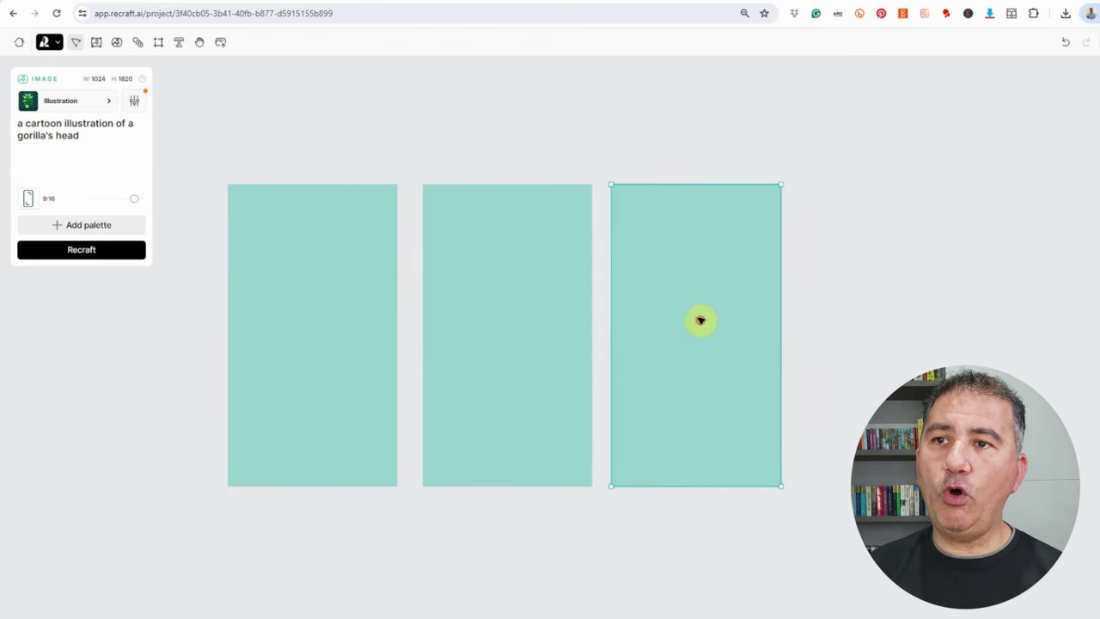
{"action": "left_click", "coordinate": [134, 101]}
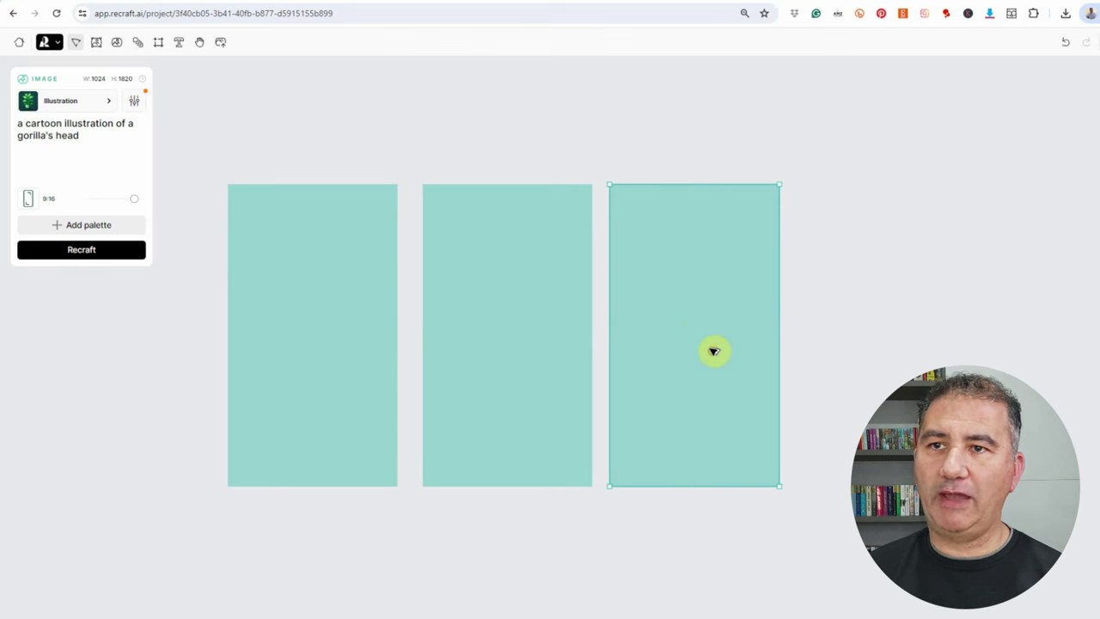
{"action": "left_click_drag", "start_coordinate": [713, 350], "coordinate": [897, 349]}
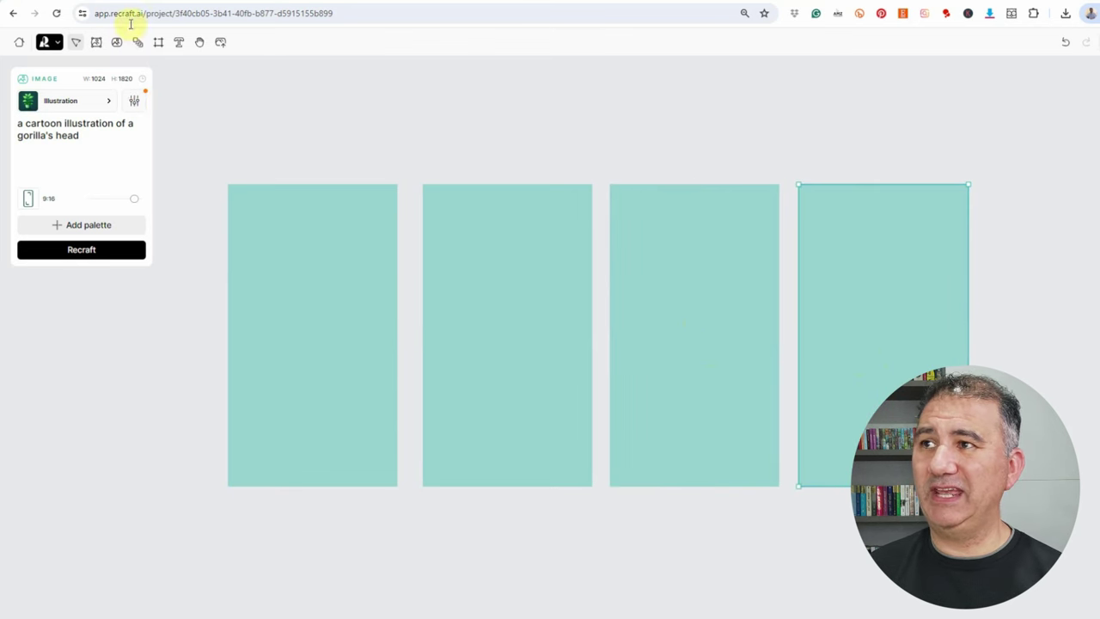
{"action": "left_click", "coordinate": [134, 101]}
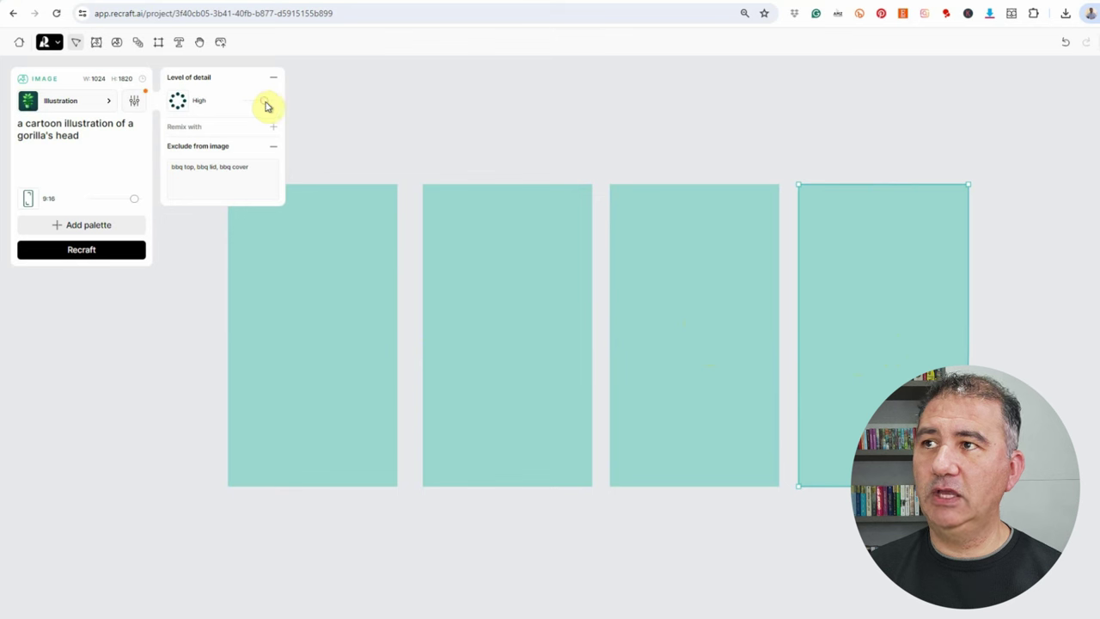
Step: Duplicate the fourth frame to its right and set the fifth frame's level of detail to Extreme
{"action": "left_click_drag", "start_coordinate": [928, 368], "coordinate": [1096, 365]}
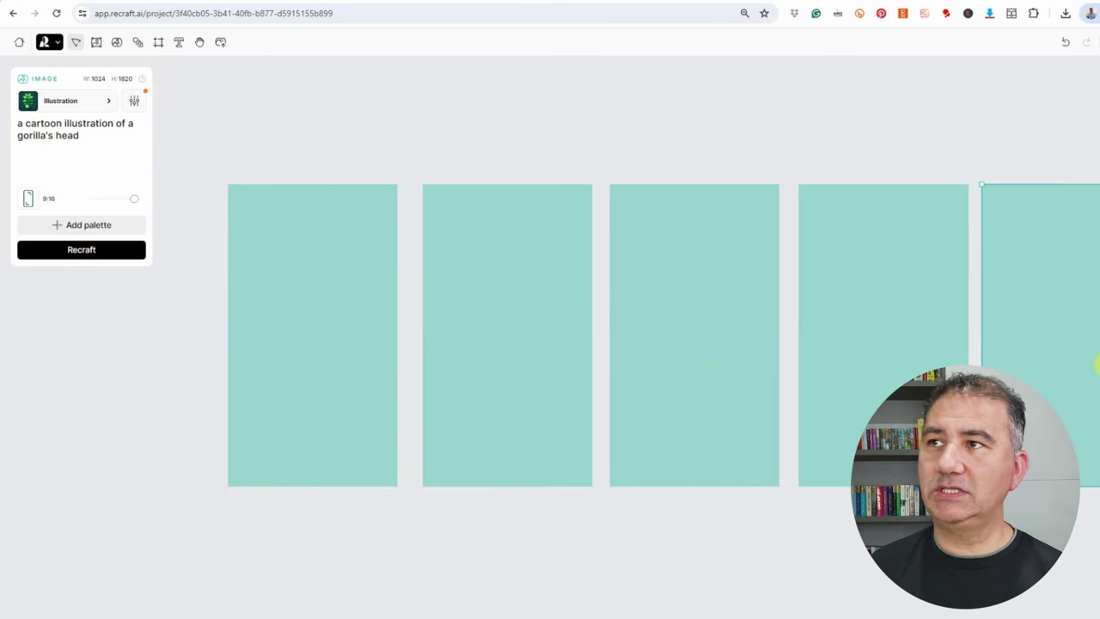
{"action": "left_click", "coordinate": [125, 101]}
{"action": "left_click_drag", "start_coordinate": [267, 101], "coordinate": [281, 104]}
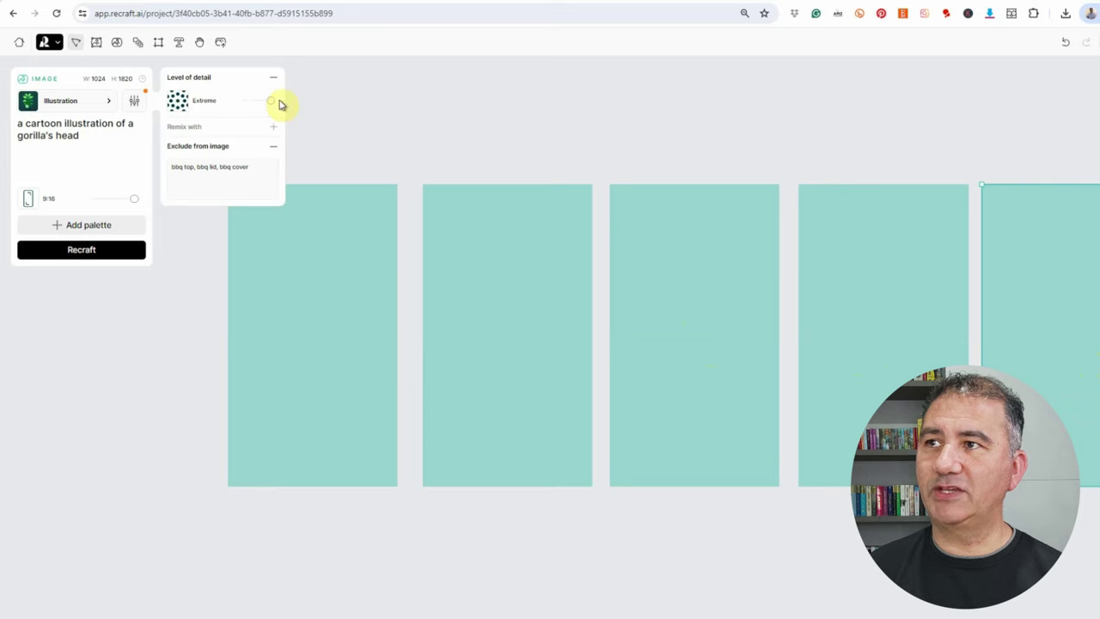
{"action": "left_click", "coordinate": [515, 149]}
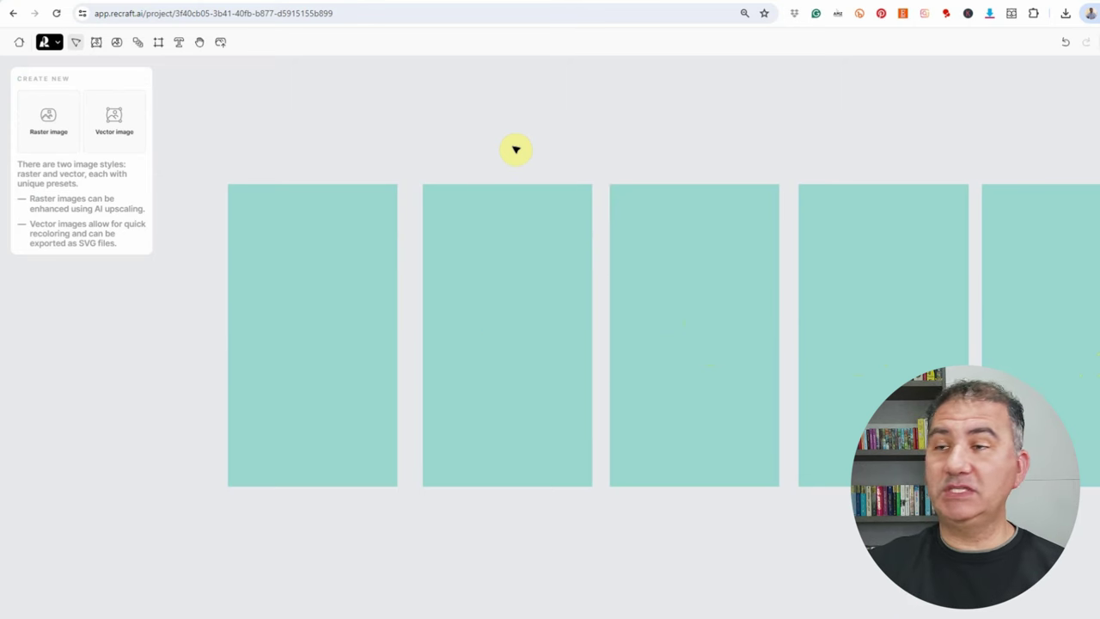
Step: Copy and paste all five frames, then move the pasted row up and to the left over the originals
{"action": "left_click", "coordinate": [312, 272]}
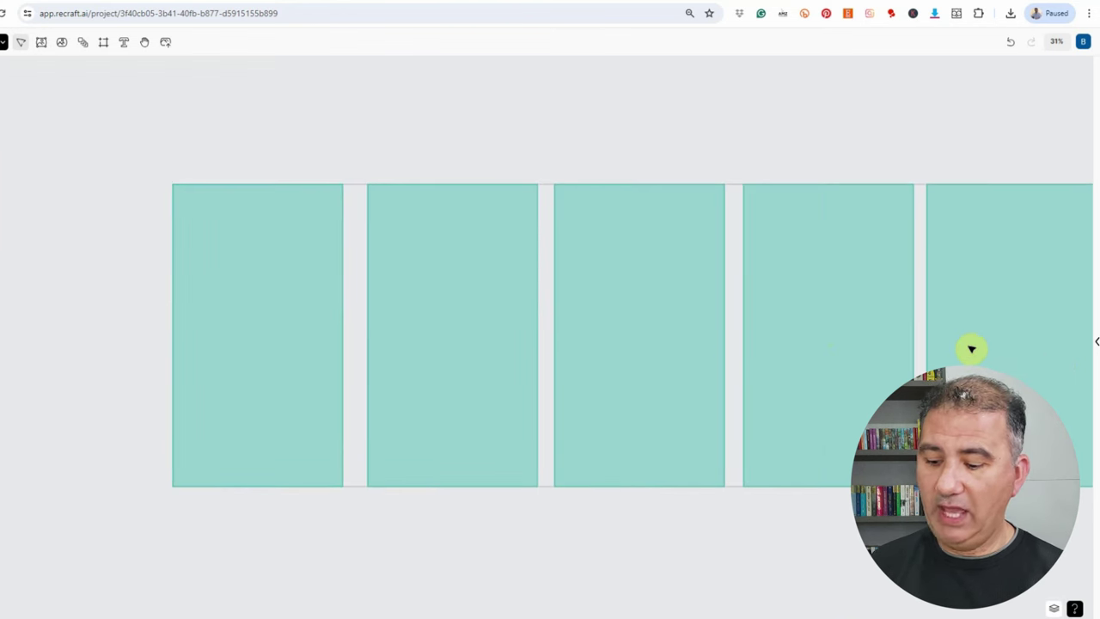
{"action": "key", "text": "ctrl+v"}
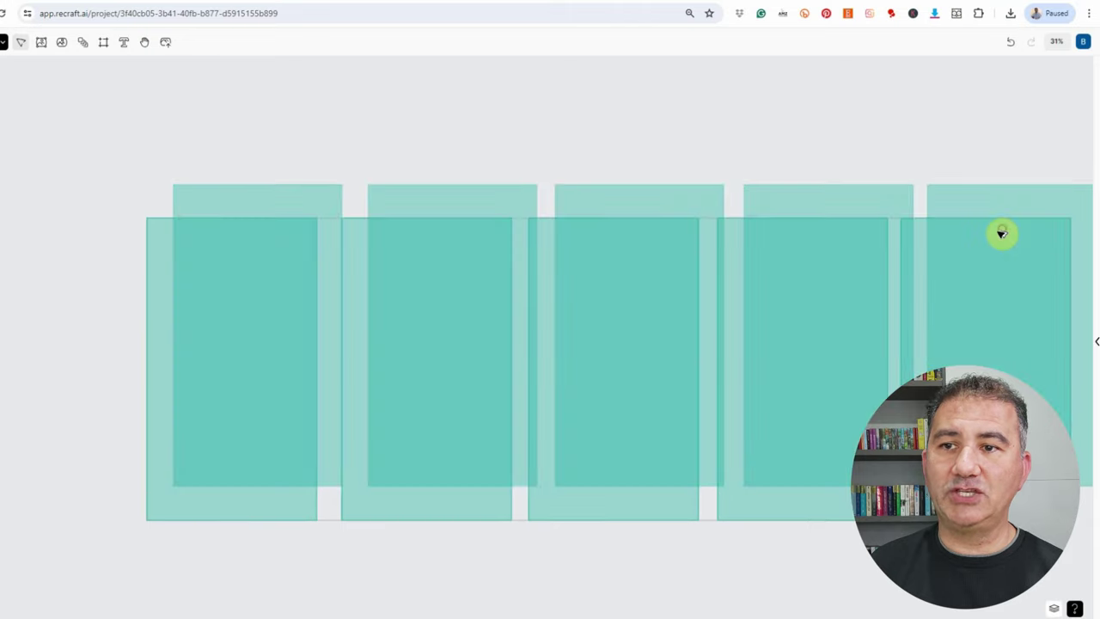
{"action": "left_click_drag", "start_coordinate": [774, 533], "coordinate": [844, 181]}
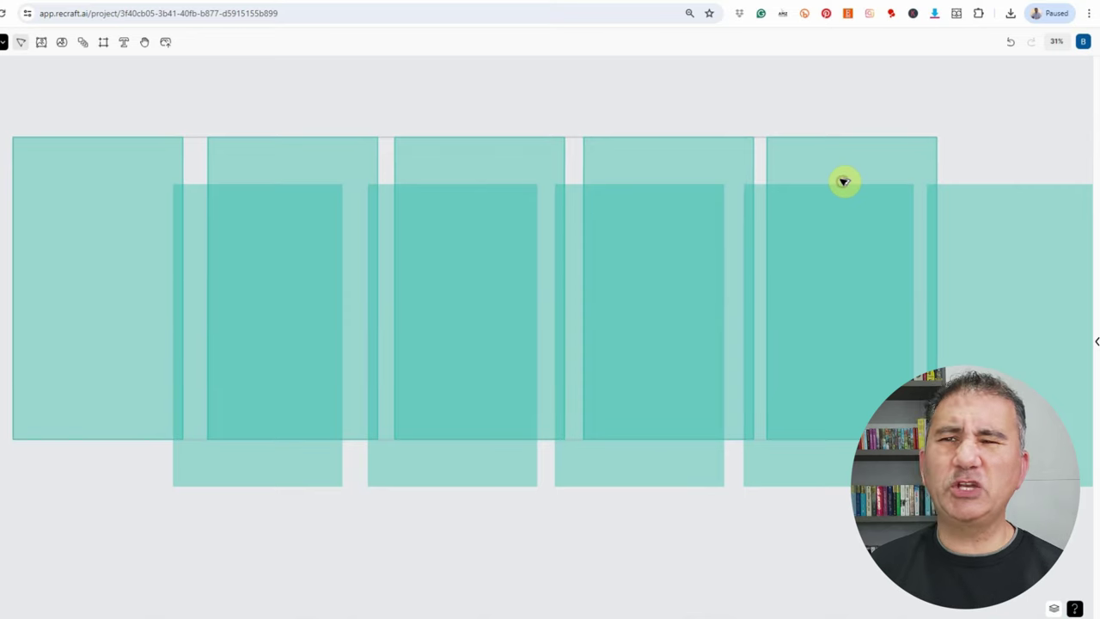
Step: Delete the five pasted frames that overlap the original row, one after another
{"action": "left_click", "coordinate": [849, 163]}
{"action": "key", "text": "Delete"}
{"action": "left_click", "coordinate": [658, 152]}
{"action": "key", "text": "Delete"}
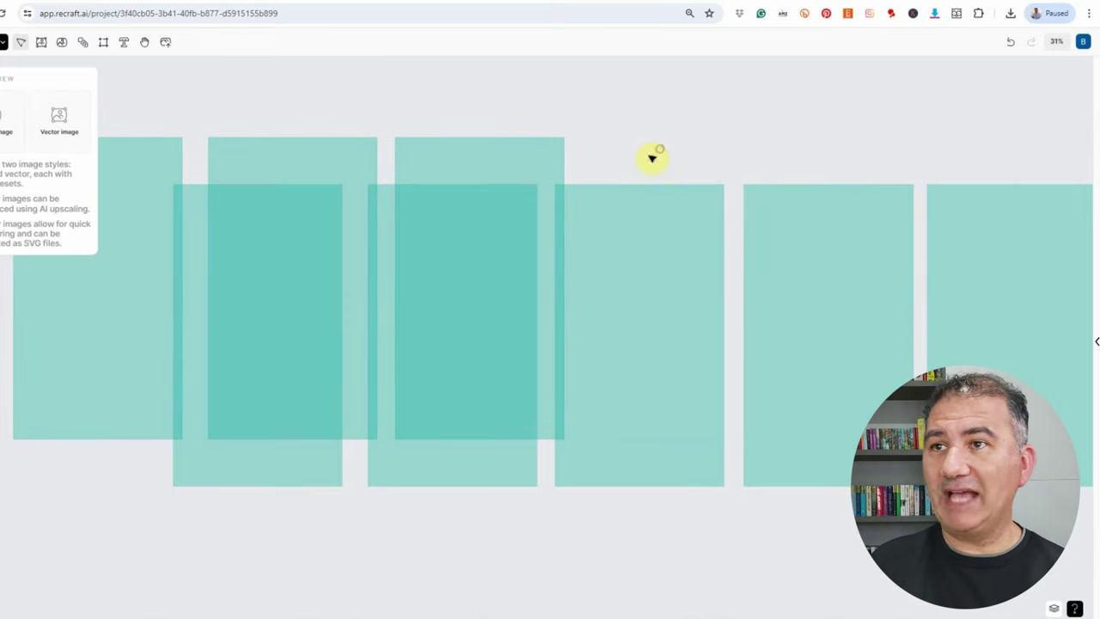
{"action": "left_click", "coordinate": [483, 149]}
{"action": "key", "text": "Delete"}
{"action": "left_click", "coordinate": [292, 155]}
{"action": "key", "text": "Delete"}
{"action": "left_click", "coordinate": [128, 158]}
{"action": "key", "text": "Delete"}
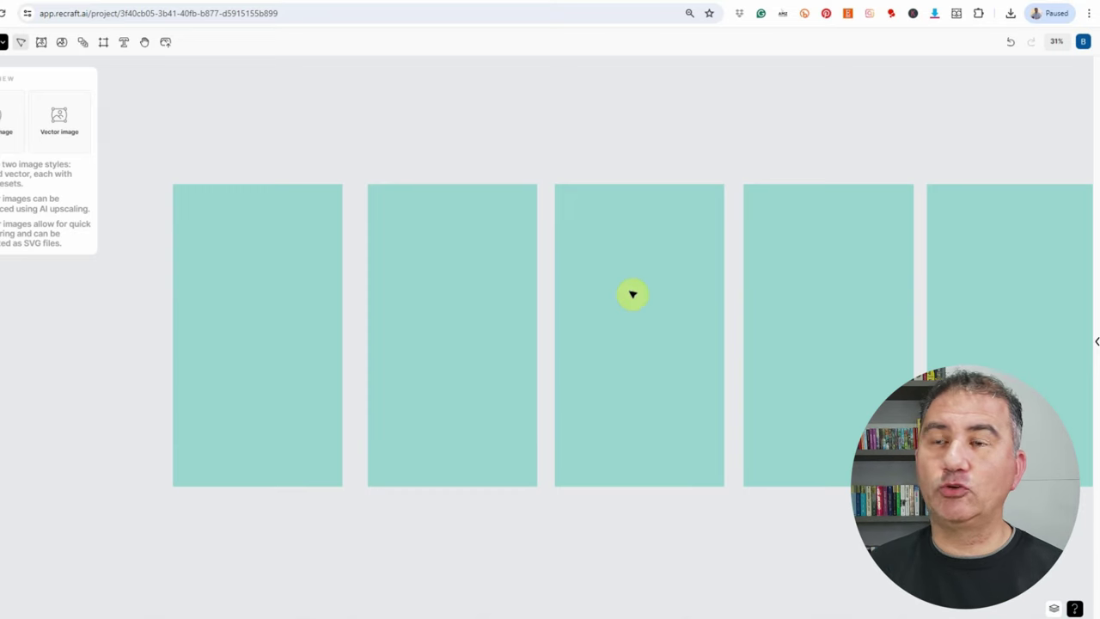
Step: Examine the rows of gorillas holding BBQ tools and flaming gorilla faces, including the prompt of each row's first image
{"action": "key", "text": "h"}
{"action": "left_click_drag", "start_coordinate": [616, 332], "coordinate": [565, 192]}
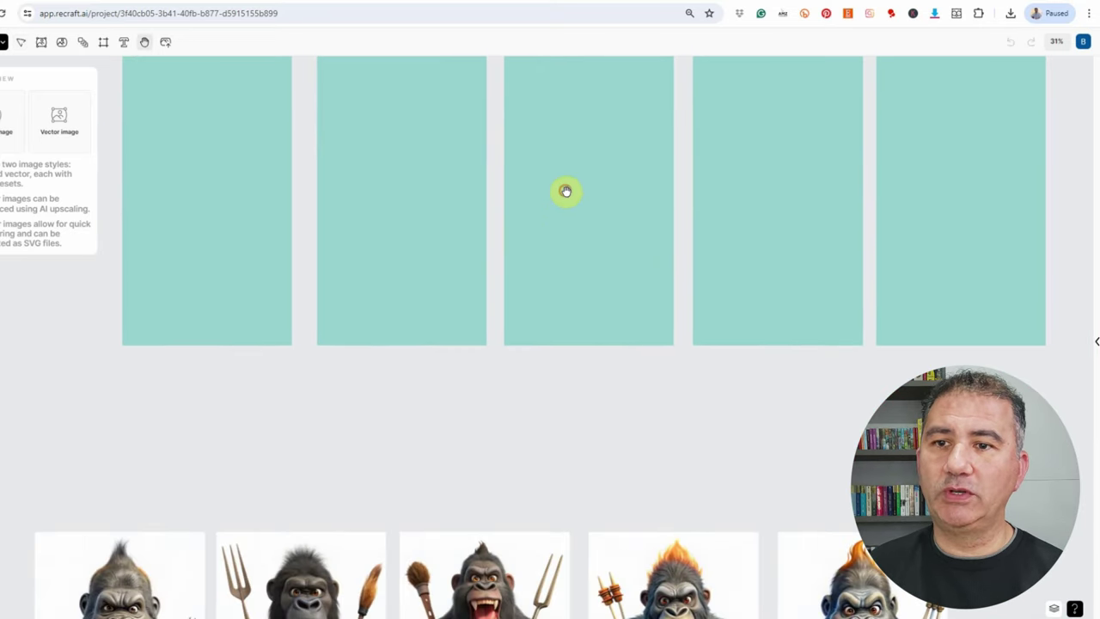
{"action": "left_click_drag", "start_coordinate": [567, 366], "coordinate": [586, 180]}
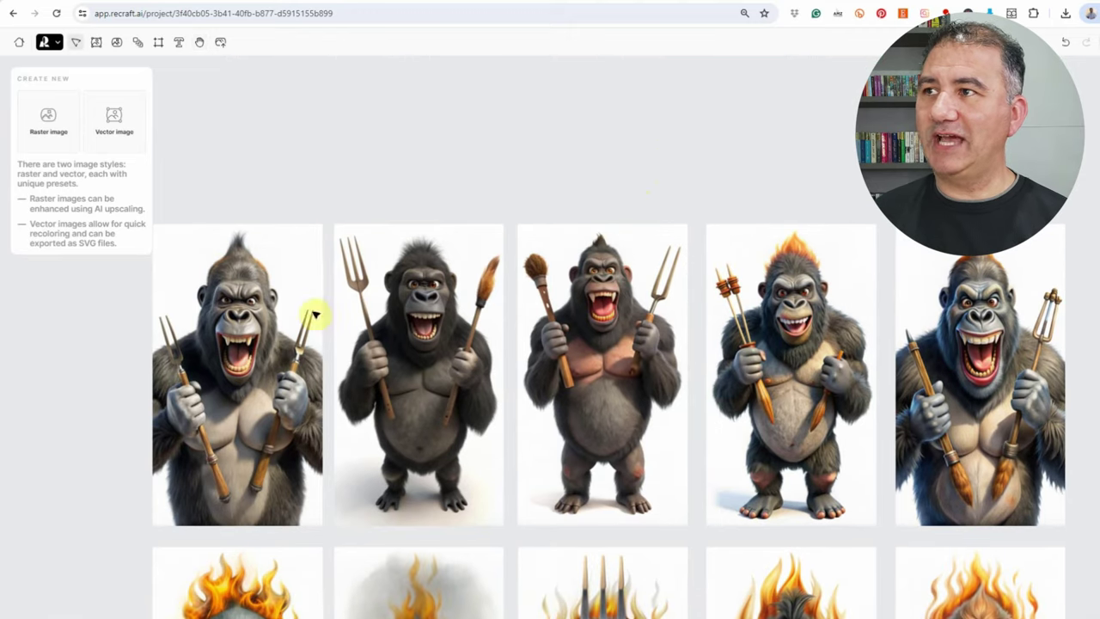
{"action": "left_click", "coordinate": [243, 335]}
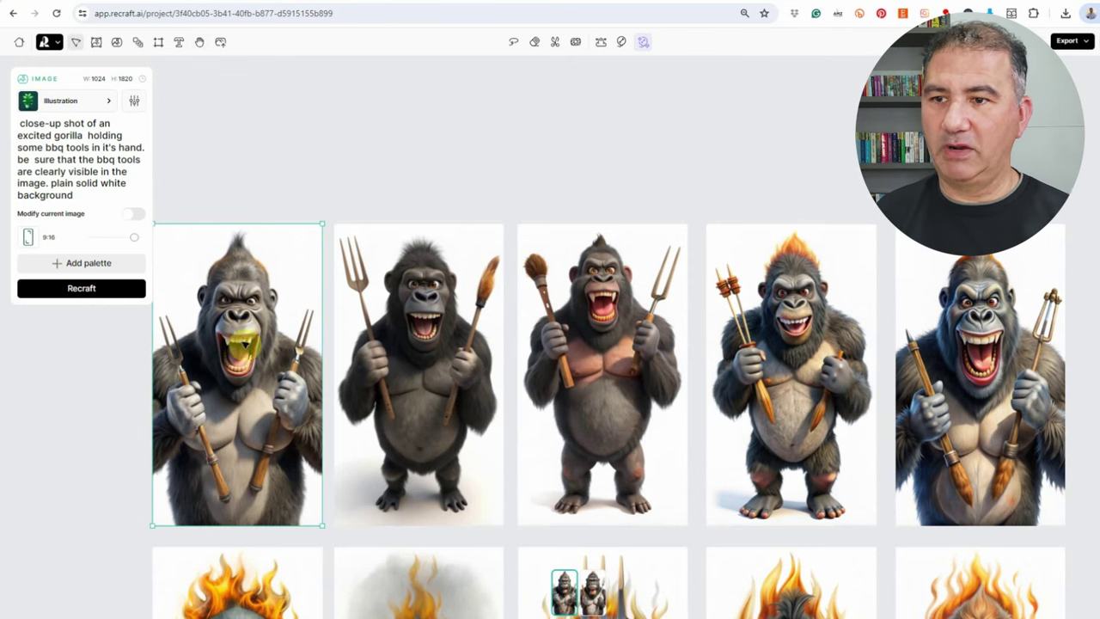
{"action": "left_click_drag", "start_coordinate": [356, 466], "coordinate": [362, 260]}
{"action": "scroll", "coordinate": [362, 260], "scroll_direction": "down", "scroll_amount": 3}
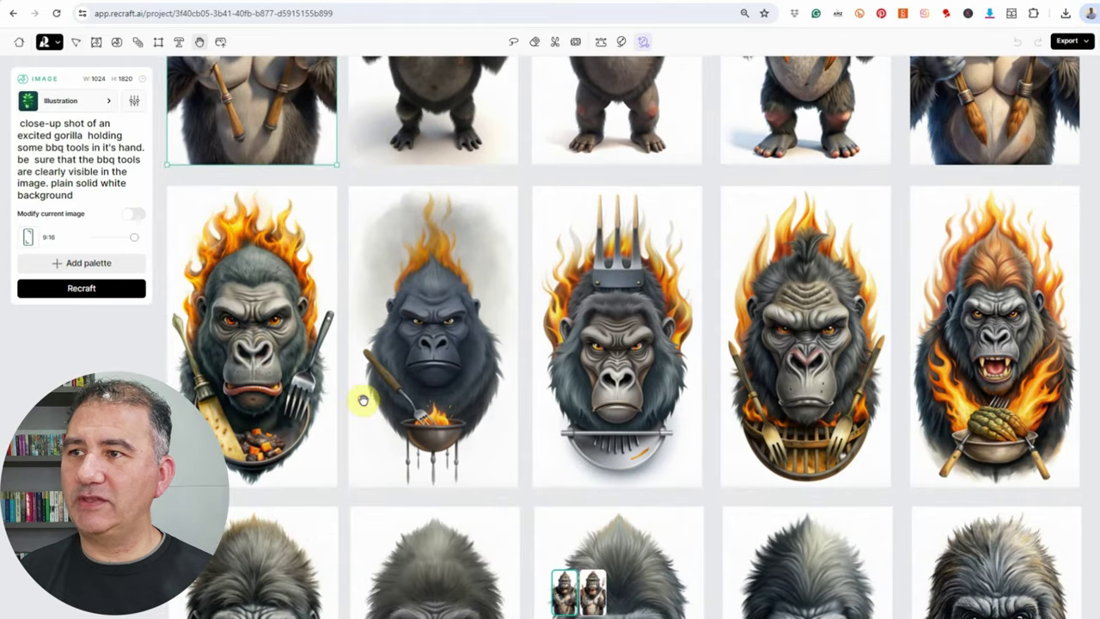
{"action": "left_click", "coordinate": [203, 294]}
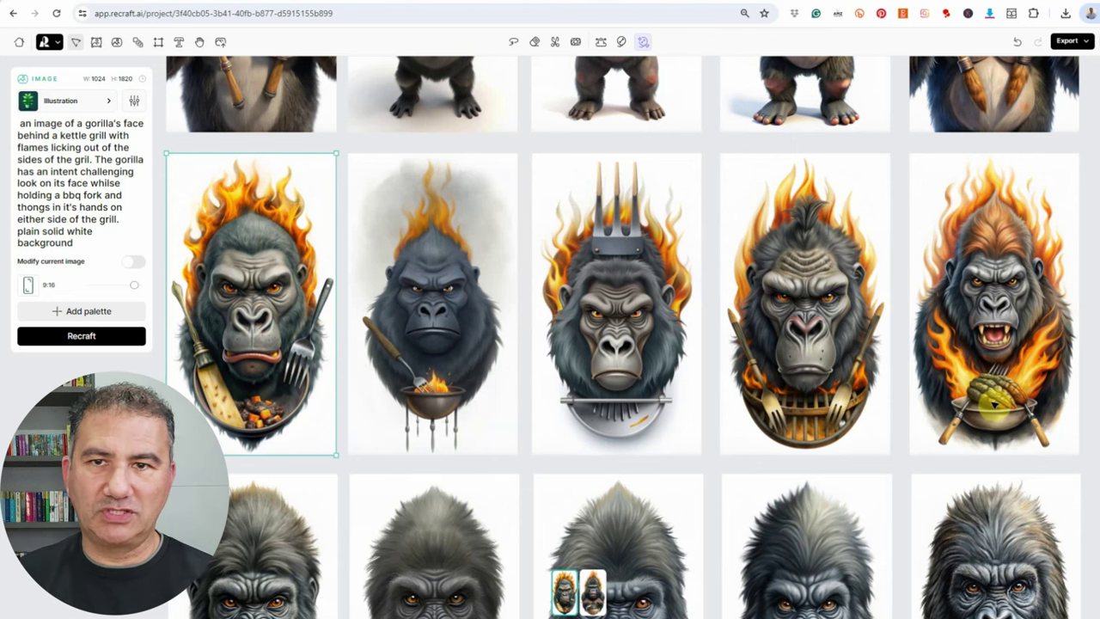
Step: Review the row of plain gorilla faces and the prompt behind its first image
{"action": "key", "text": "h"}
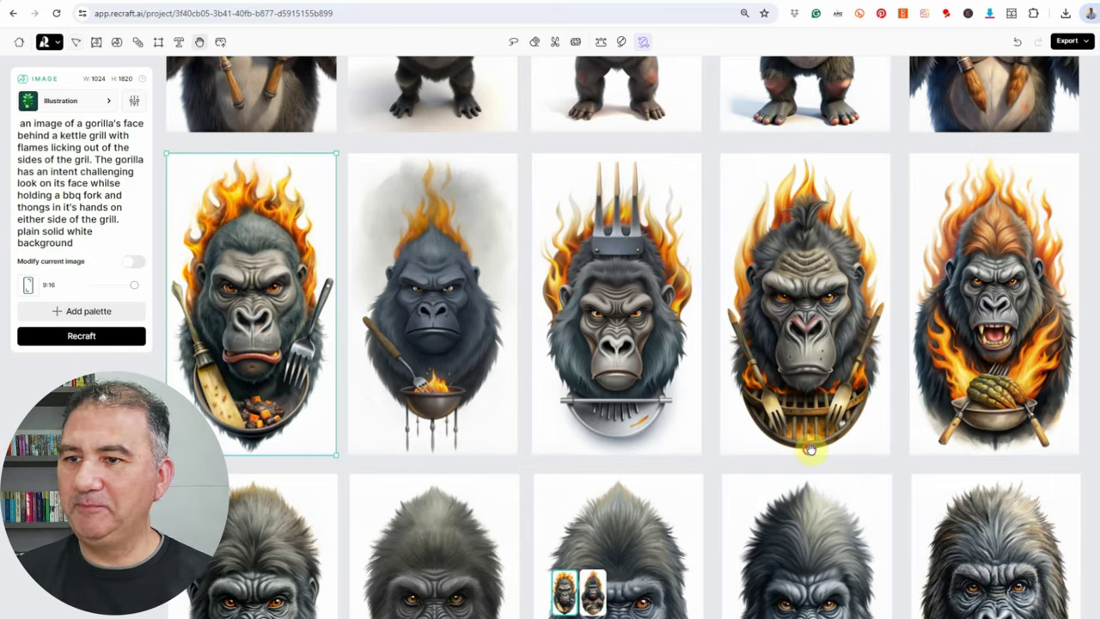
{"action": "scroll", "coordinate": [810, 449], "scroll_direction": "down", "scroll_amount": 3}
{"action": "scroll", "coordinate": [808, 275], "scroll_direction": "down", "scroll_amount": 1}
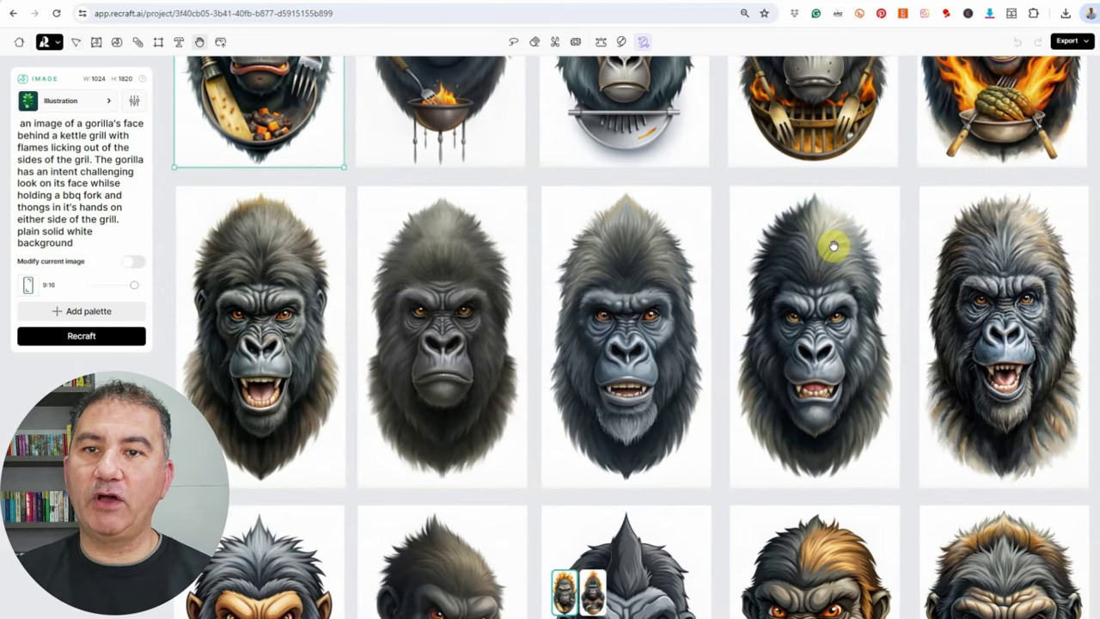
{"action": "key", "text": "v"}
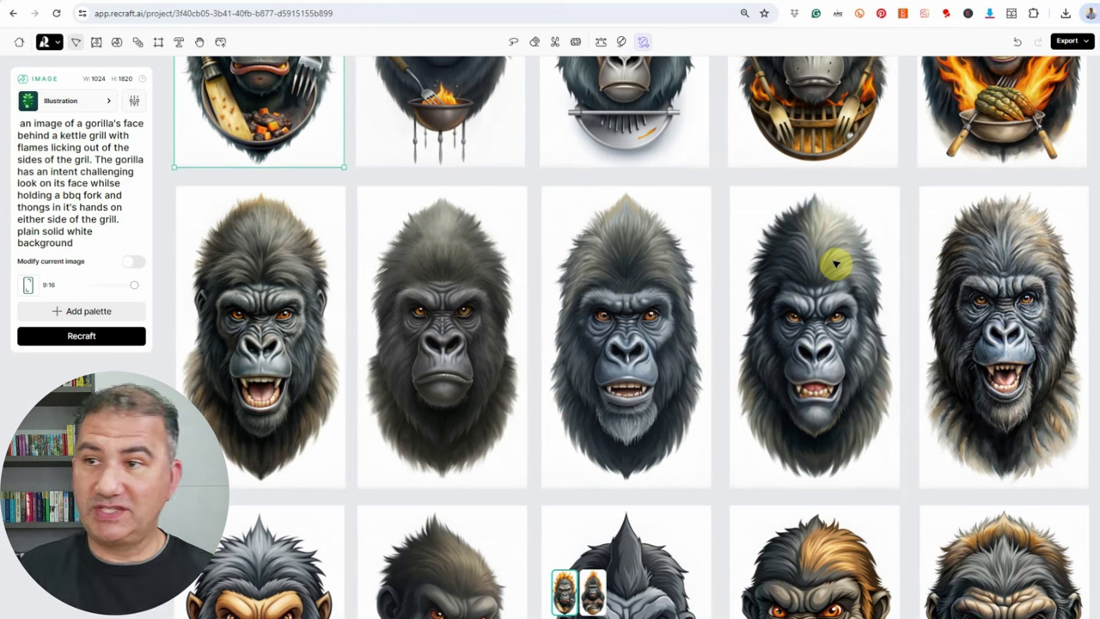
{"action": "left_click", "coordinate": [228, 328]}
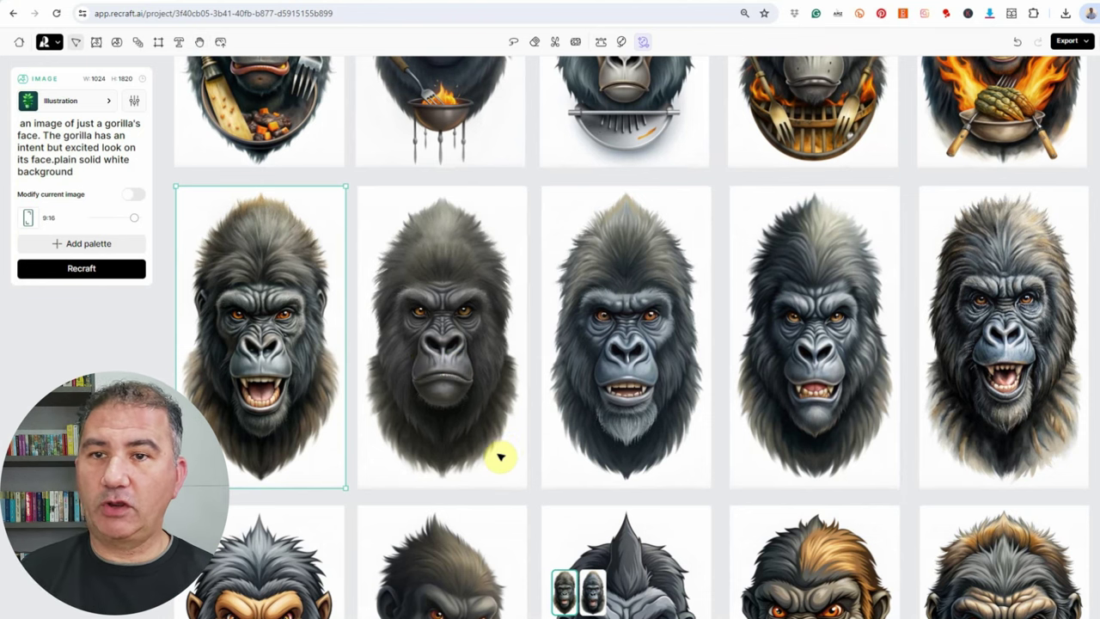
Step: Look over the row of angry cartoon gorilla faces across all detail levels, along with the first image's prompt
{"action": "scroll", "coordinate": [503, 464], "scroll_direction": "down", "scroll_amount": 3}
{"action": "key", "text": "Down"}
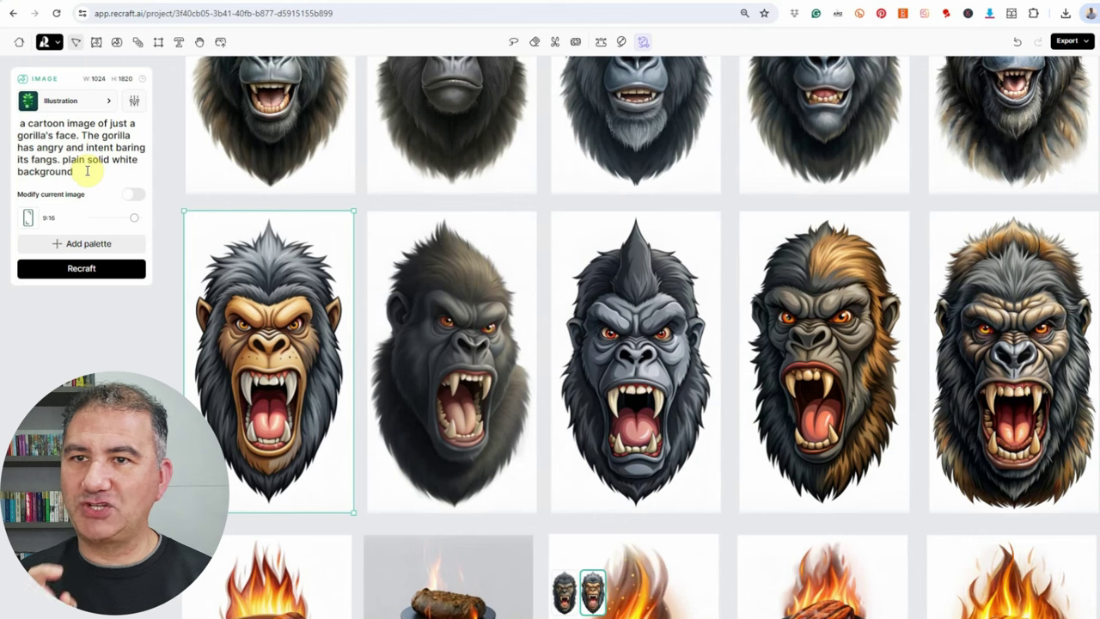
{"action": "key", "text": "space"}
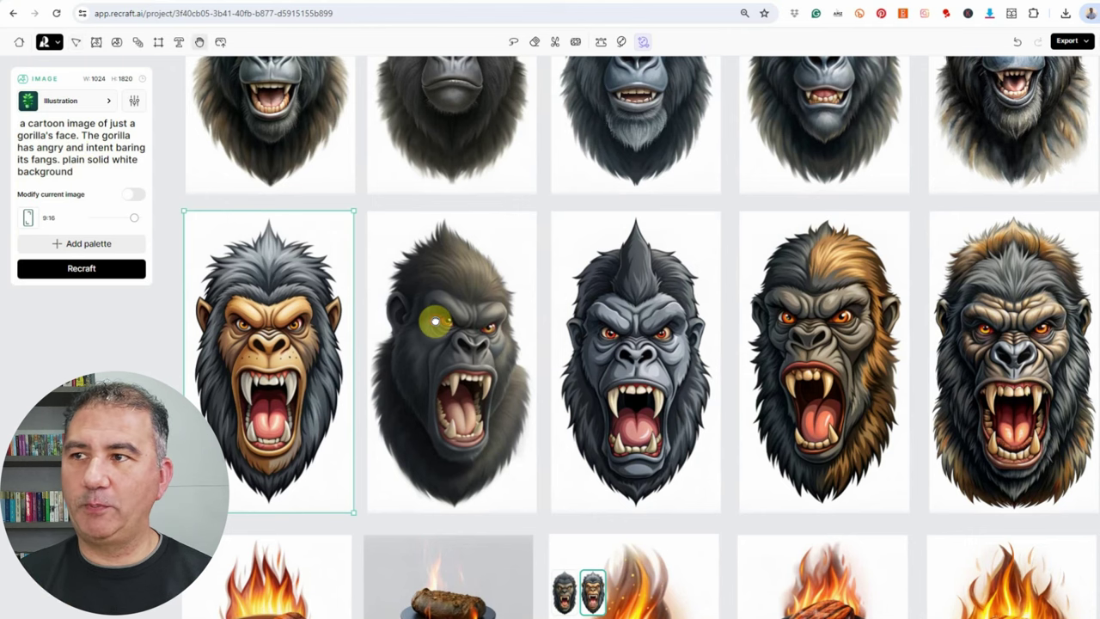
{"action": "left_click_drag", "start_coordinate": [435, 319], "coordinate": [415, 400]}
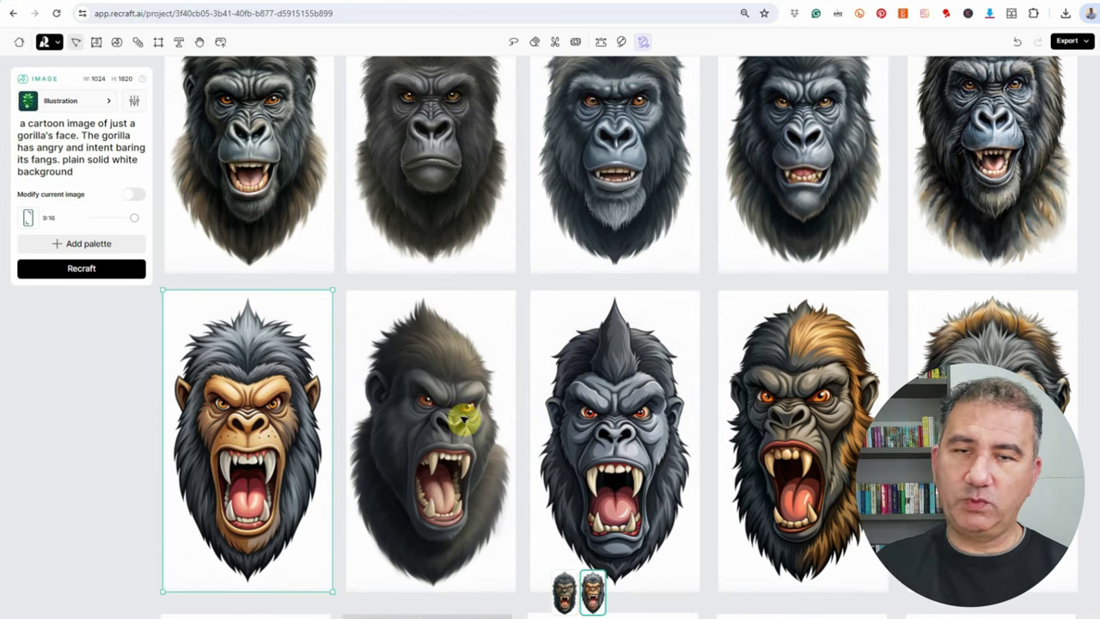
{"action": "left_click_drag", "start_coordinate": [859, 445], "coordinate": [628, 417]}
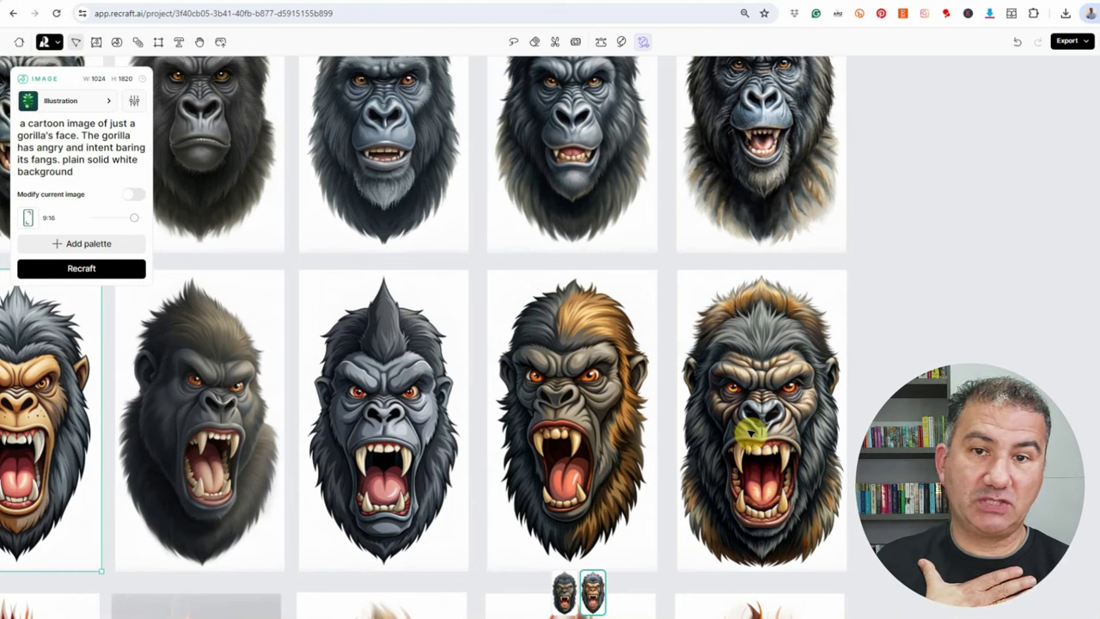
{"action": "left_click_drag", "start_coordinate": [521, 381], "coordinate": [754, 418]}
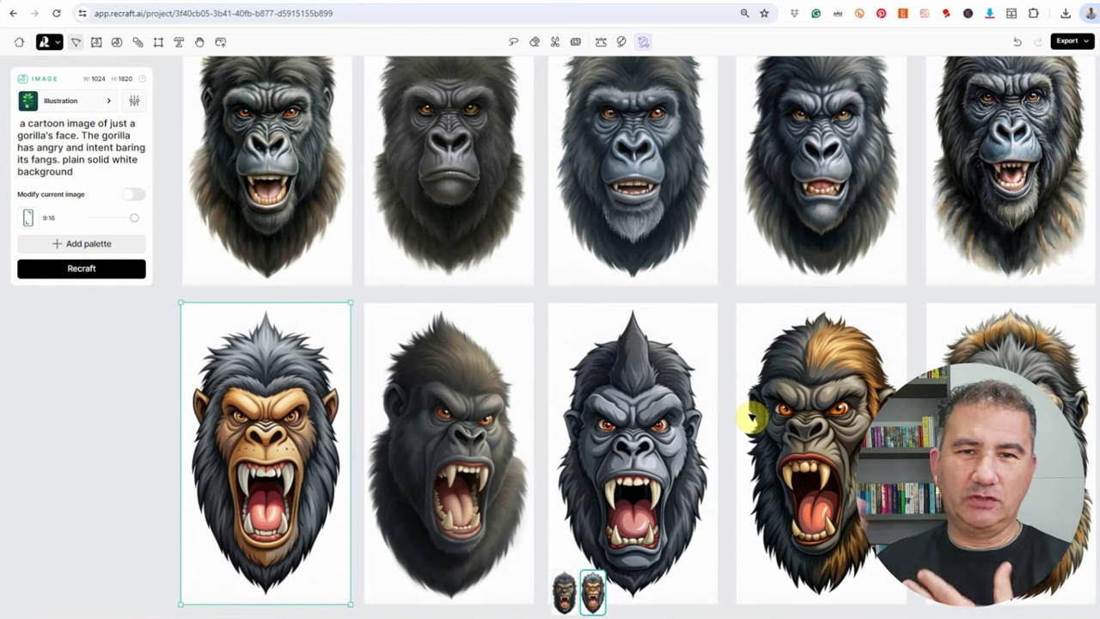
Step: Compare the two rows of steaks on a charcoal BBQ and read the prompt of the first image in each
{"action": "scroll", "coordinate": [750, 416], "scroll_direction": "down", "scroll_amount": 2}
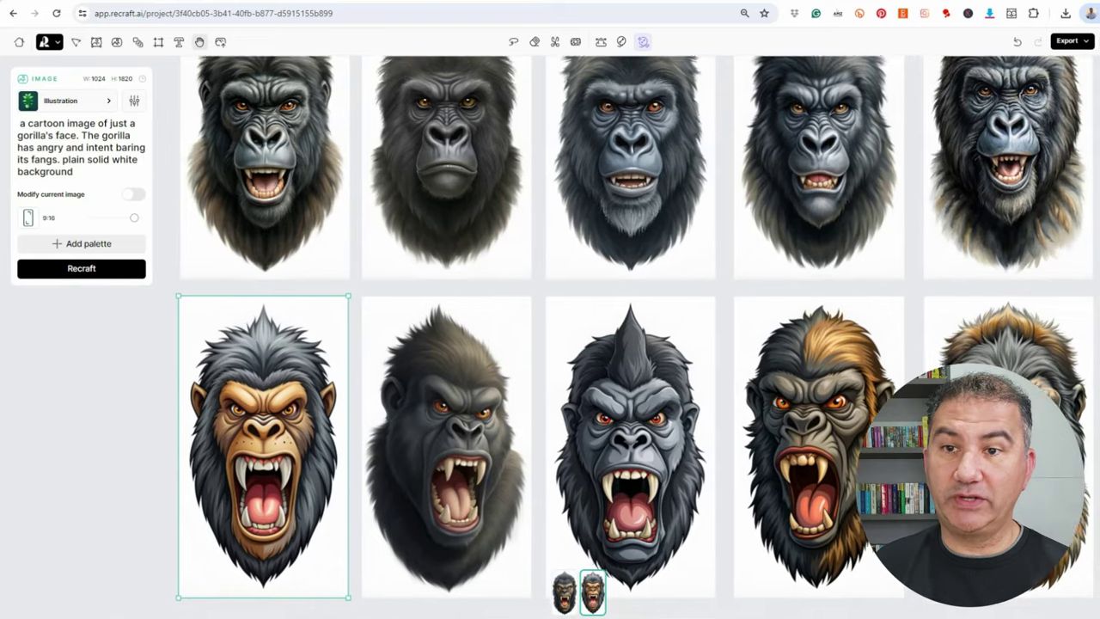
{"action": "scroll", "coordinate": [868, 417], "scroll_direction": "down", "scroll_amount": 5}
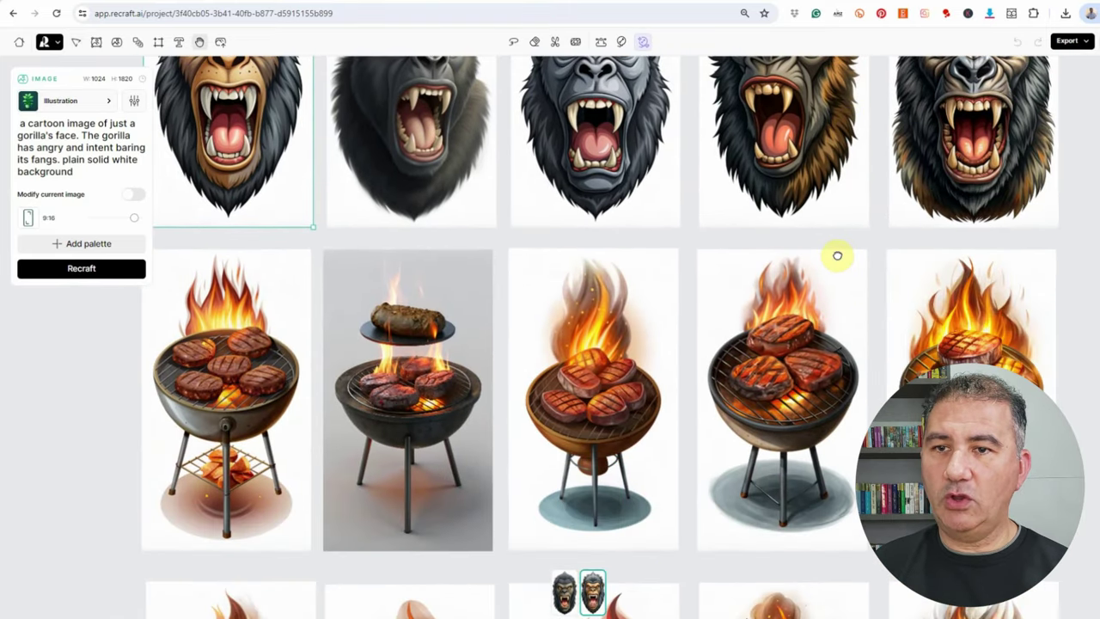
{"action": "scroll", "coordinate": [837, 352], "scroll_direction": "down", "scroll_amount": 1}
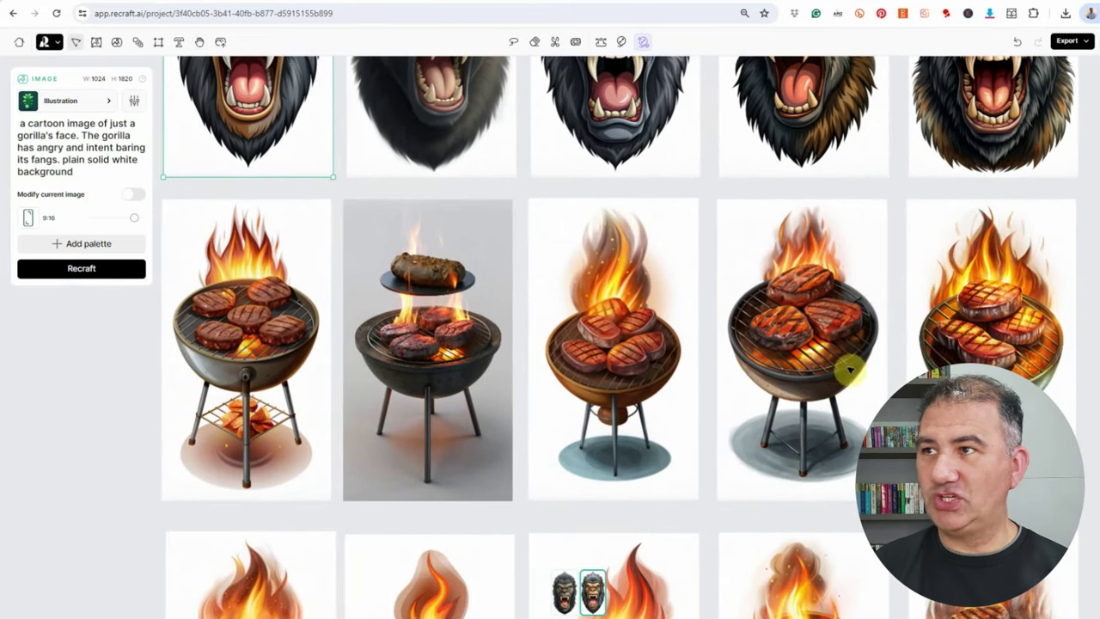
{"action": "left_click", "coordinate": [242, 329]}
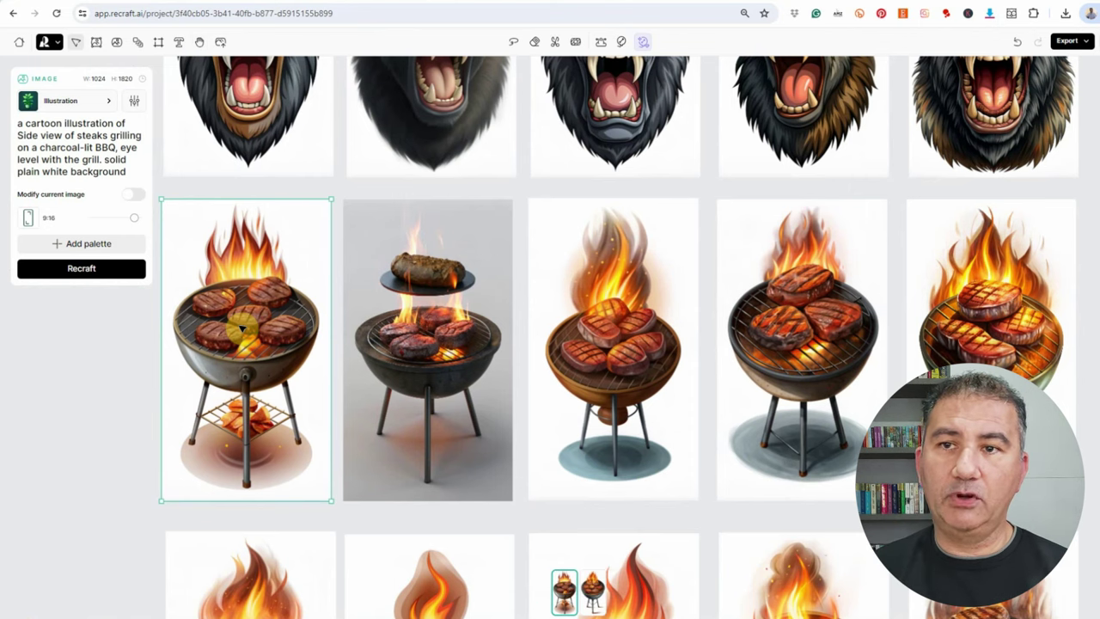
{"action": "scroll", "coordinate": [458, 427], "scroll_direction": "down", "scroll_amount": 1}
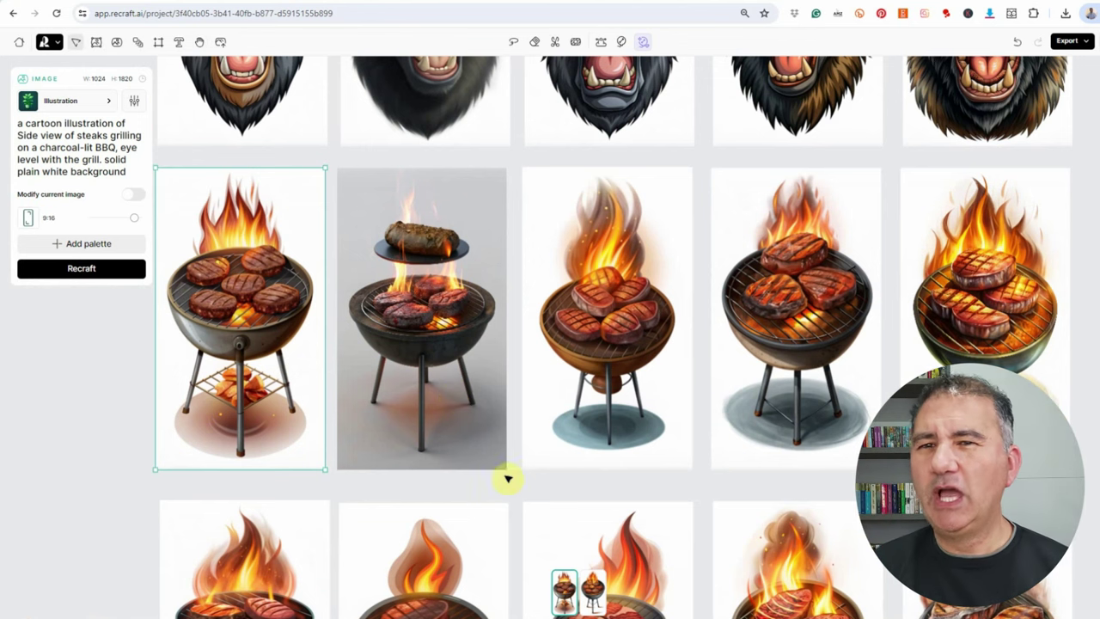
{"action": "scroll", "coordinate": [596, 457], "scroll_direction": "down", "scroll_amount": 3}
{"action": "scroll", "coordinate": [562, 423], "scroll_direction": "down", "scroll_amount": 6}
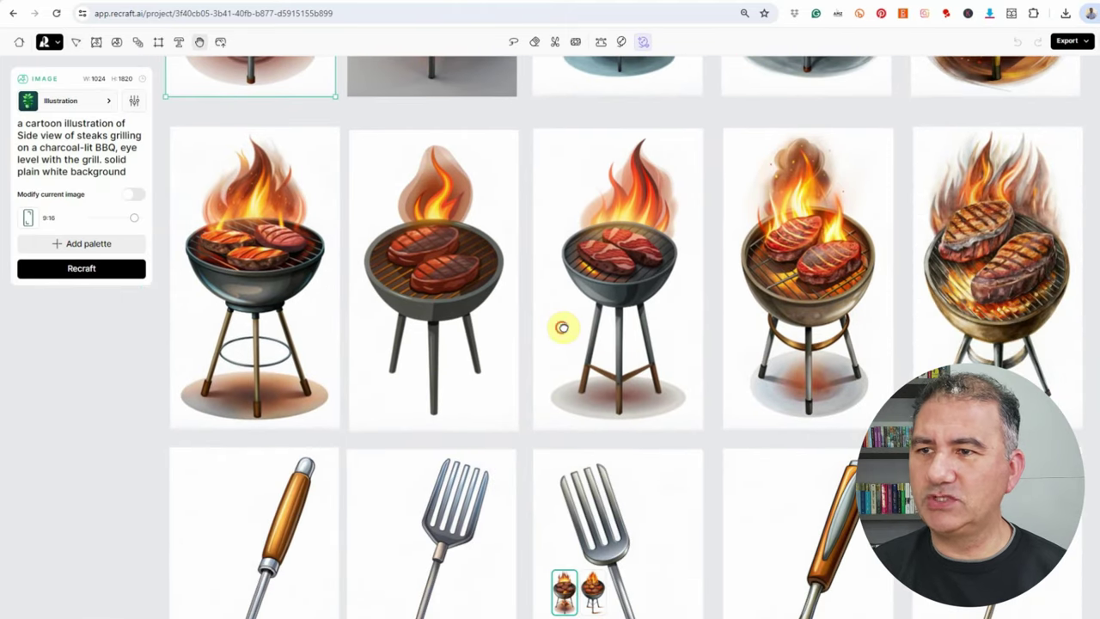
{"action": "scroll", "coordinate": [562, 327], "scroll_direction": "up", "scroll_amount": 4}
{"action": "left_click", "coordinate": [244, 402]}
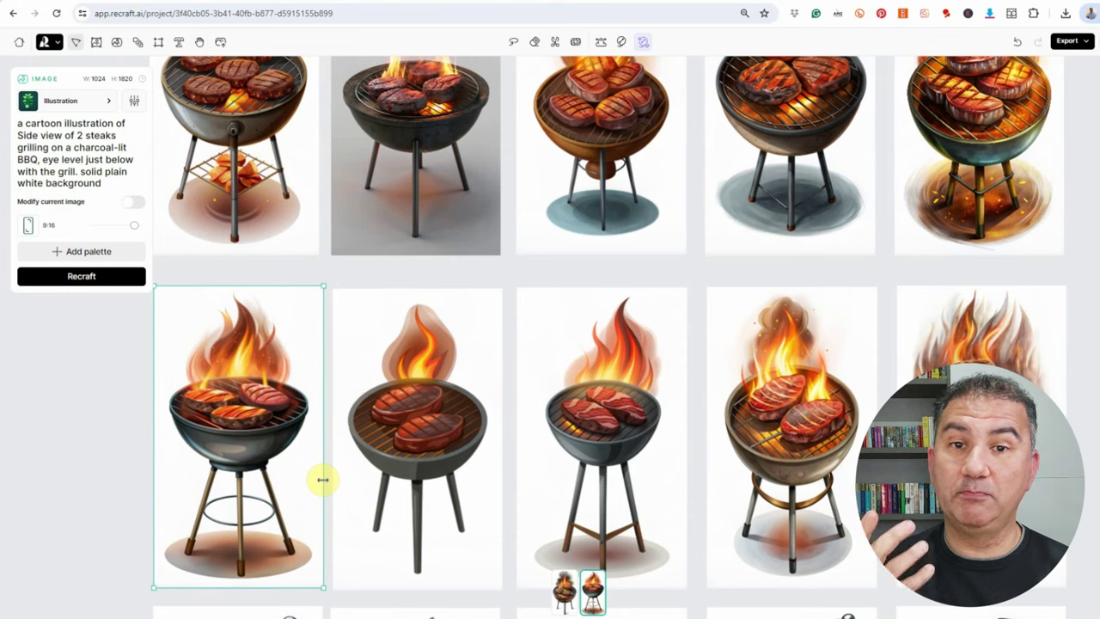
Step: Inspect the BBQ utensil images and the prompt of the first one in the row
{"action": "scroll", "coordinate": [393, 523], "scroll_direction": "down", "scroll_amount": 5}
{"action": "left_click", "coordinate": [223, 327]}
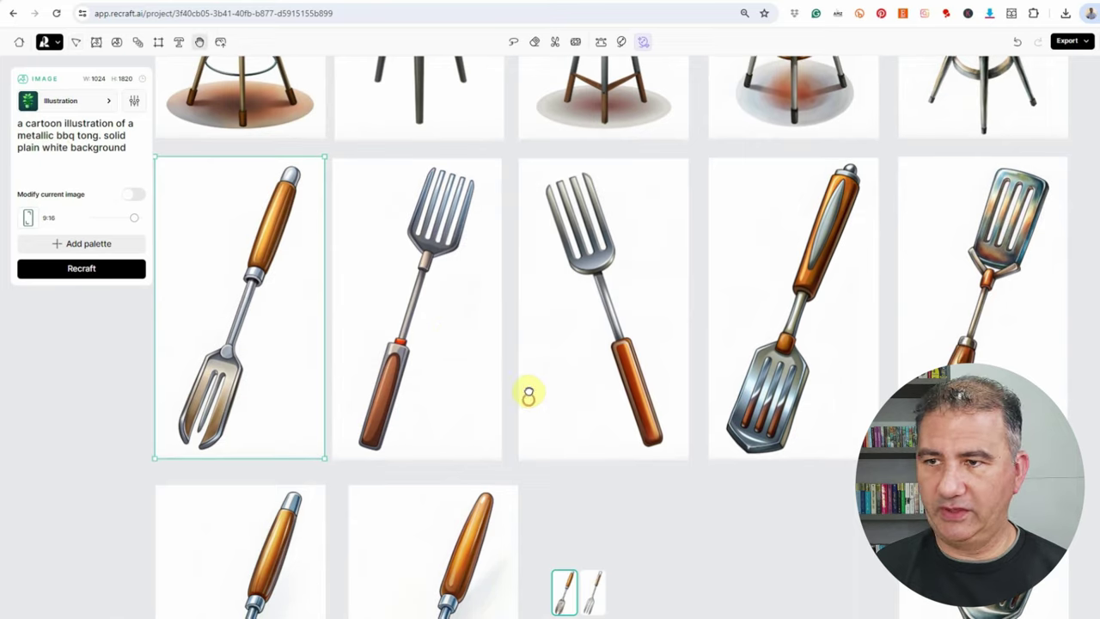
{"action": "scroll", "coordinate": [522, 393], "scroll_direction": "down", "scroll_amount": 5}
{"action": "scroll", "coordinate": [493, 328], "scroll_direction": "down", "scroll_amount": 1}
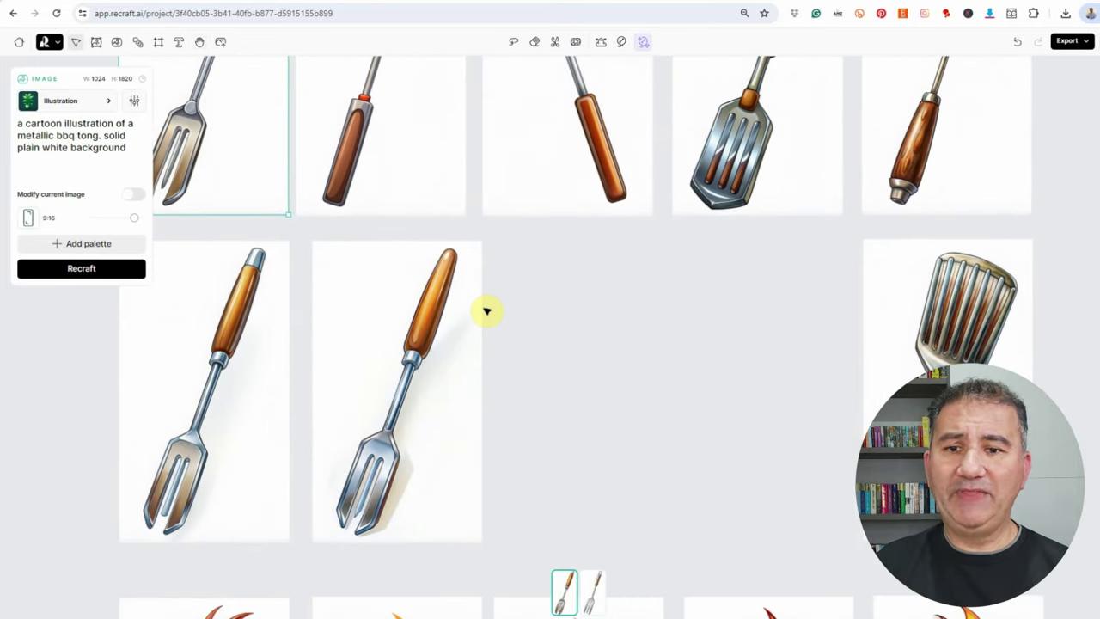
{"action": "key", "text": "v"}
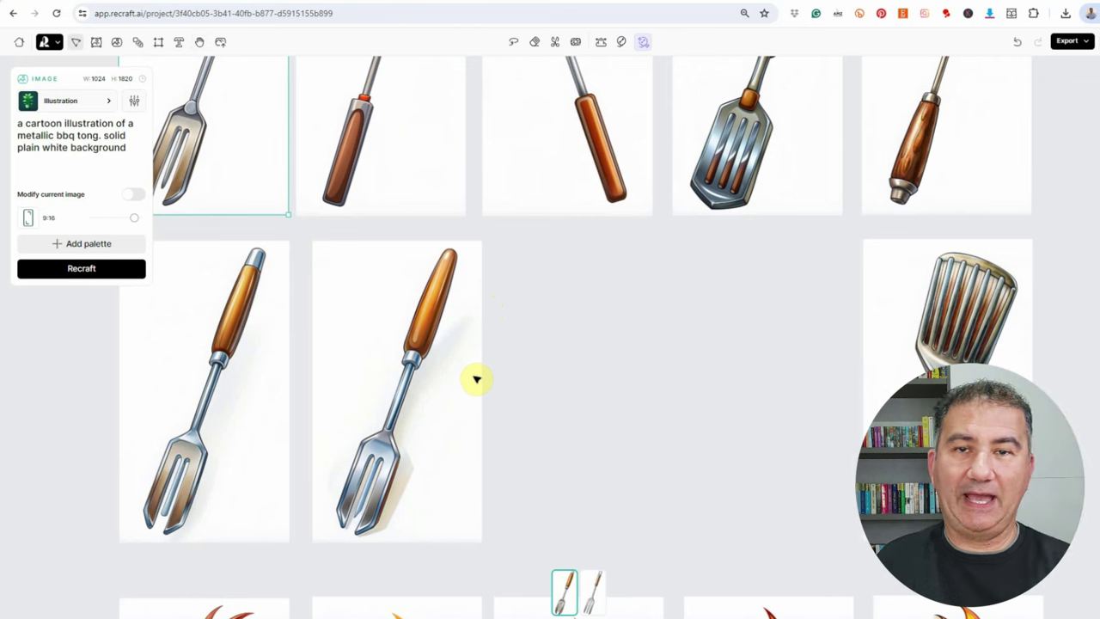
{"action": "key", "text": "h"}
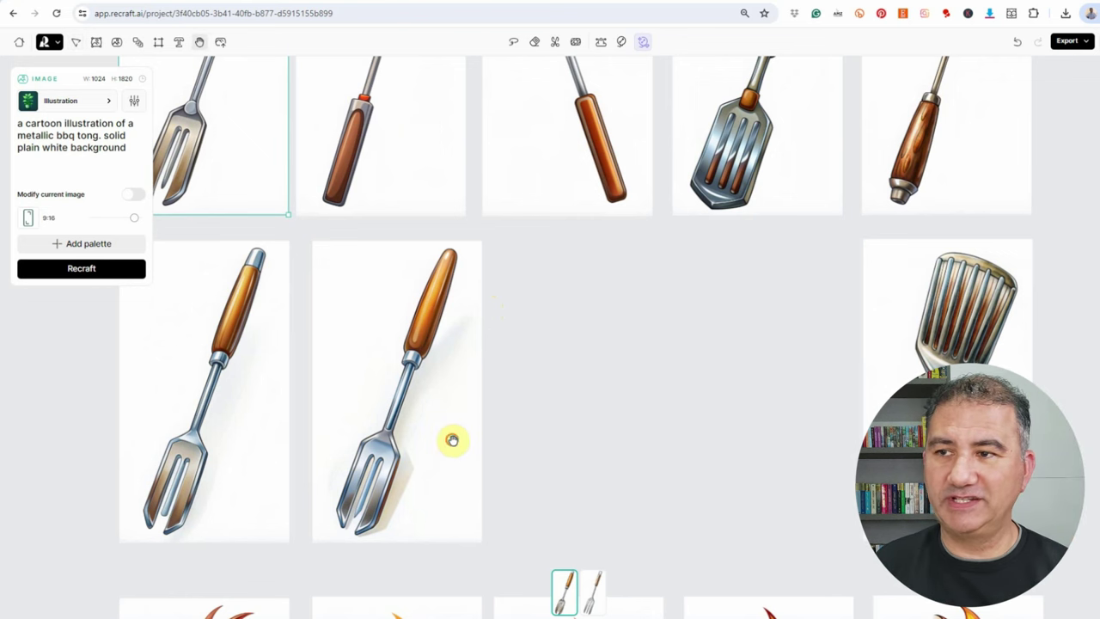
Step: Examine the circle-of-flames row, checking the first image's prompt and switching between its two generated versions
{"action": "left_click_drag", "start_coordinate": [452, 439], "coordinate": [487, 131]}
{"action": "scroll", "coordinate": [462, 275], "scroll_direction": "down", "scroll_amount": 2}
{"action": "key", "text": "v"}
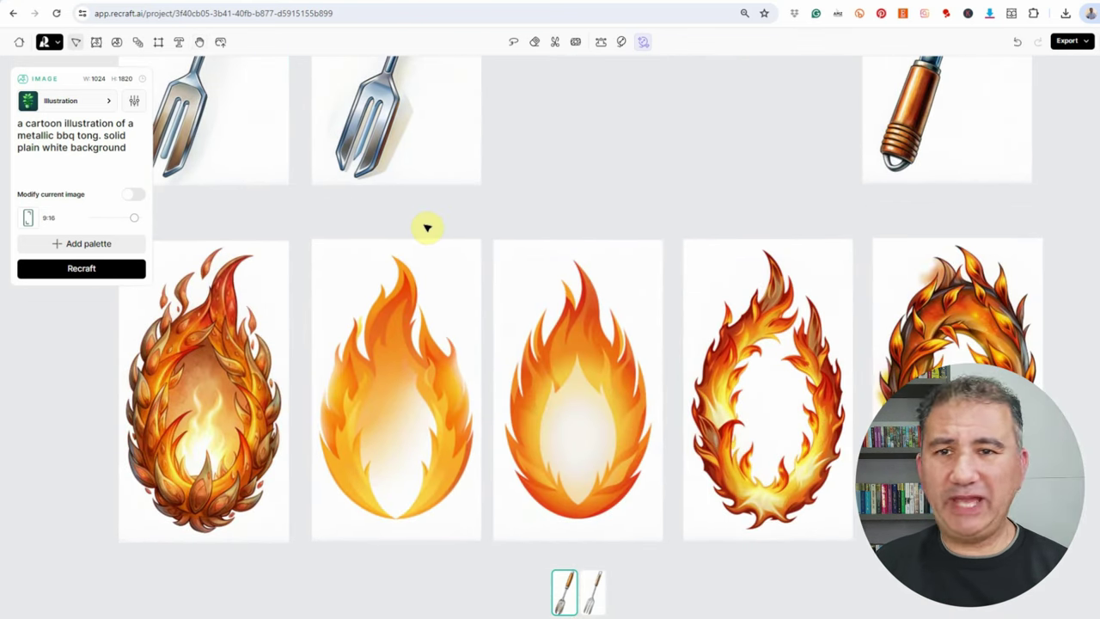
{"action": "left_click", "coordinate": [194, 365]}
{"action": "left_click", "coordinate": [196, 426]}
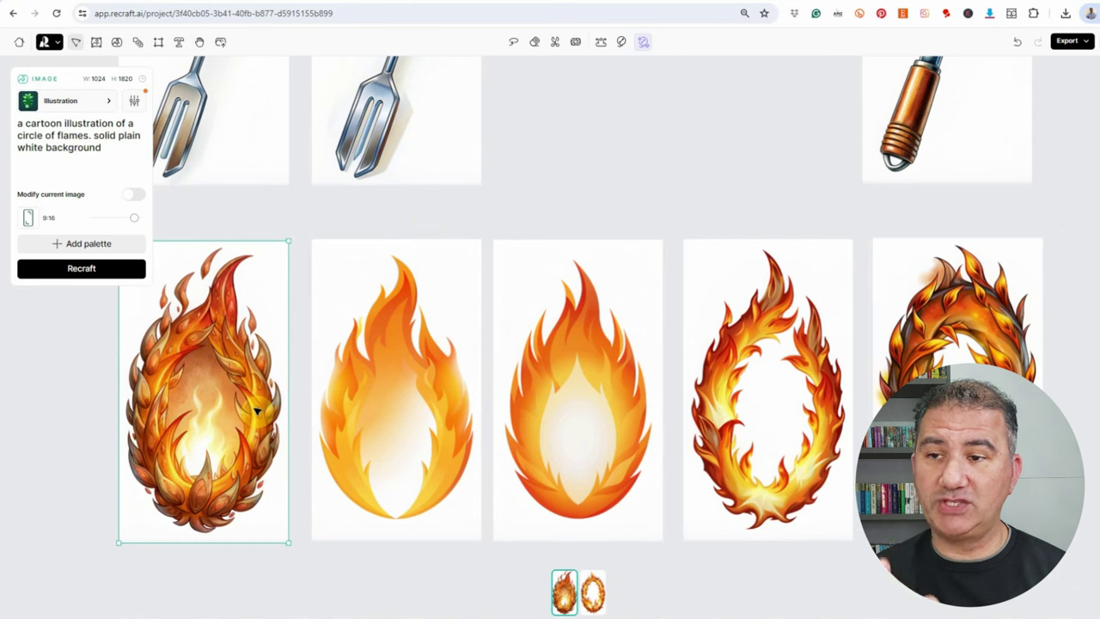
{"action": "left_click", "coordinate": [593, 606]}
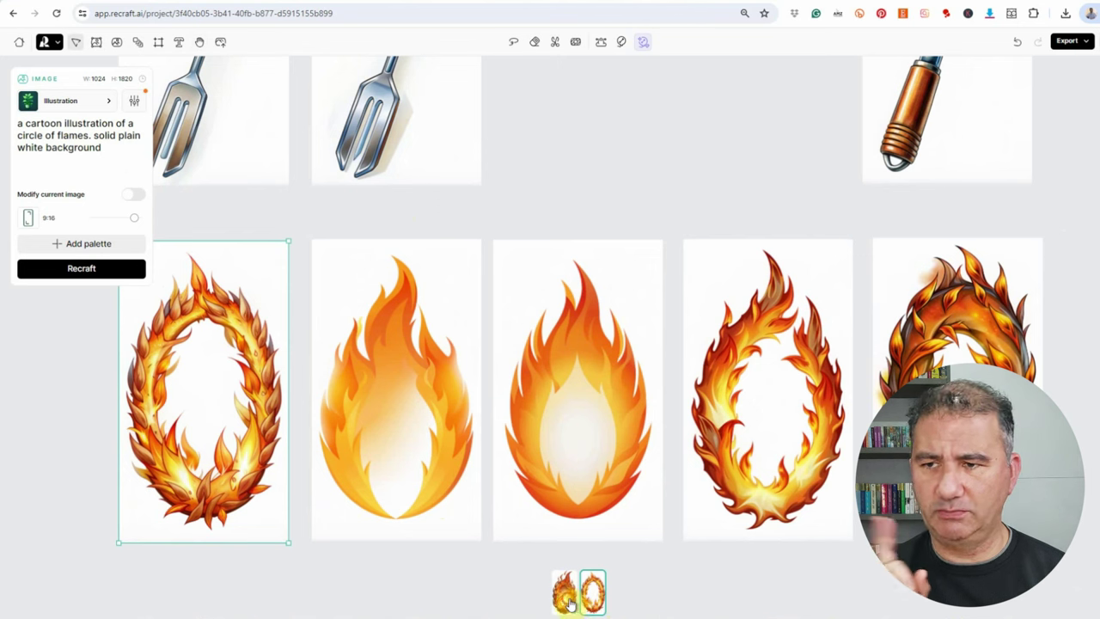
{"action": "left_click", "coordinate": [566, 603]}
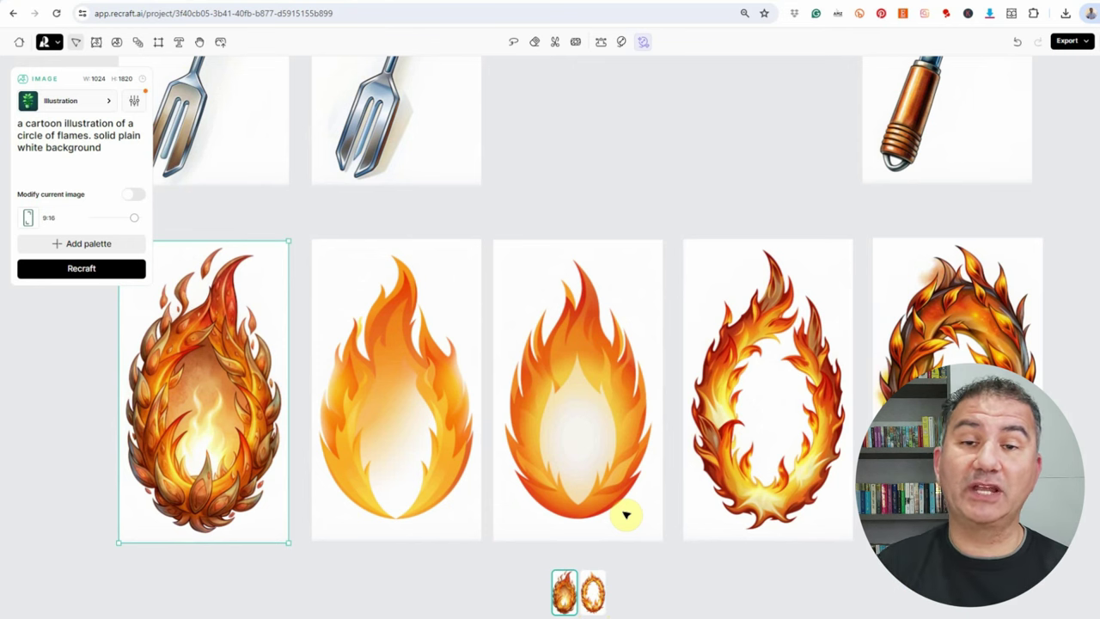
Step: View the row of larger gorilla, steak grill, BBQ tool and flame images below the small gorilla image
{"action": "key", "text": "h"}
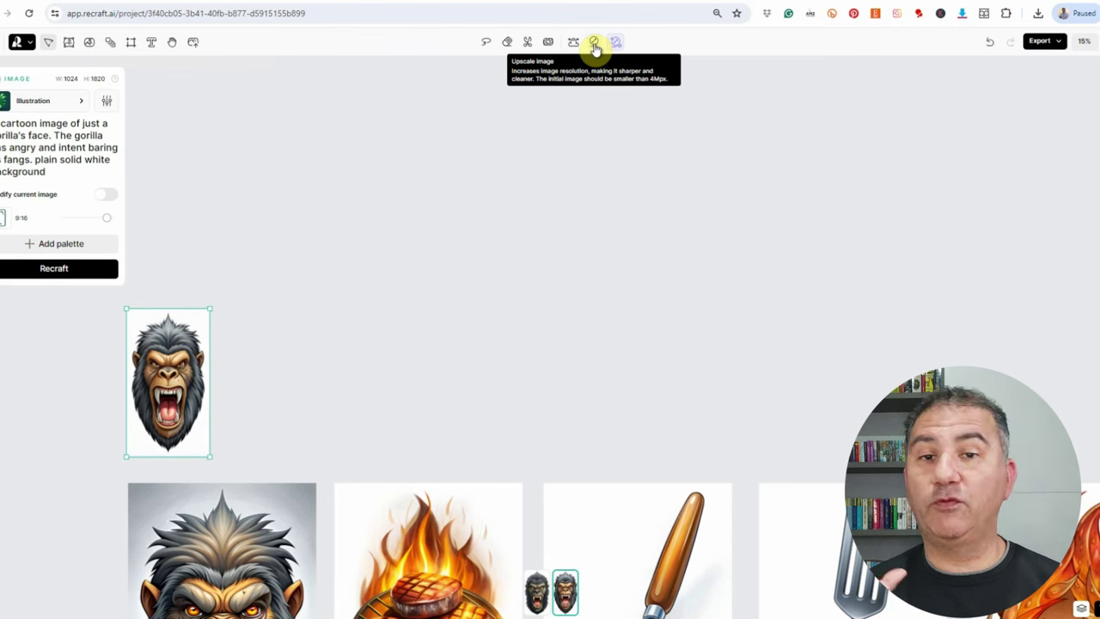
{"action": "scroll", "coordinate": [373, 284], "scroll_direction": "down", "scroll_amount": 5}
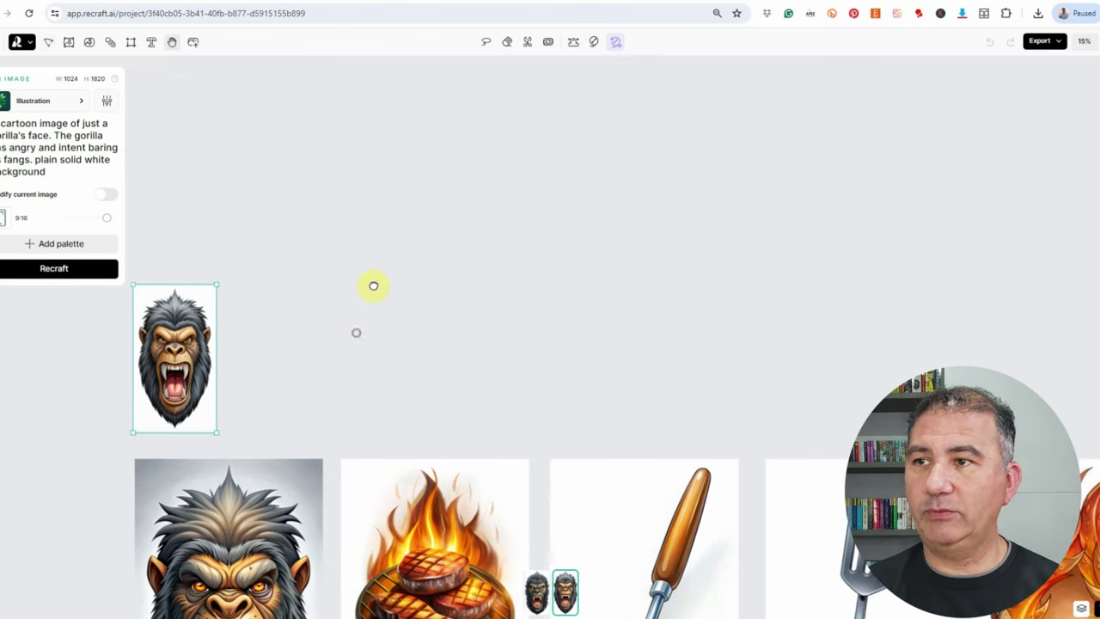
{"action": "scroll", "coordinate": [215, 375], "scroll_direction": "down", "scroll_amount": 3}
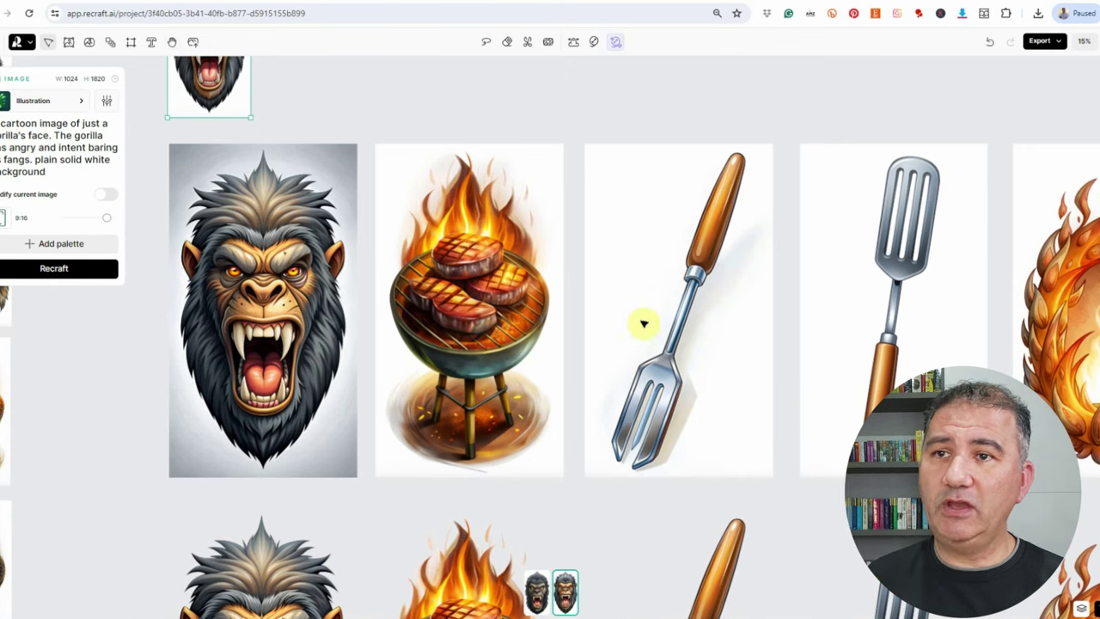
{"action": "left_click_drag", "start_coordinate": [652, 284], "coordinate": [663, 326]}
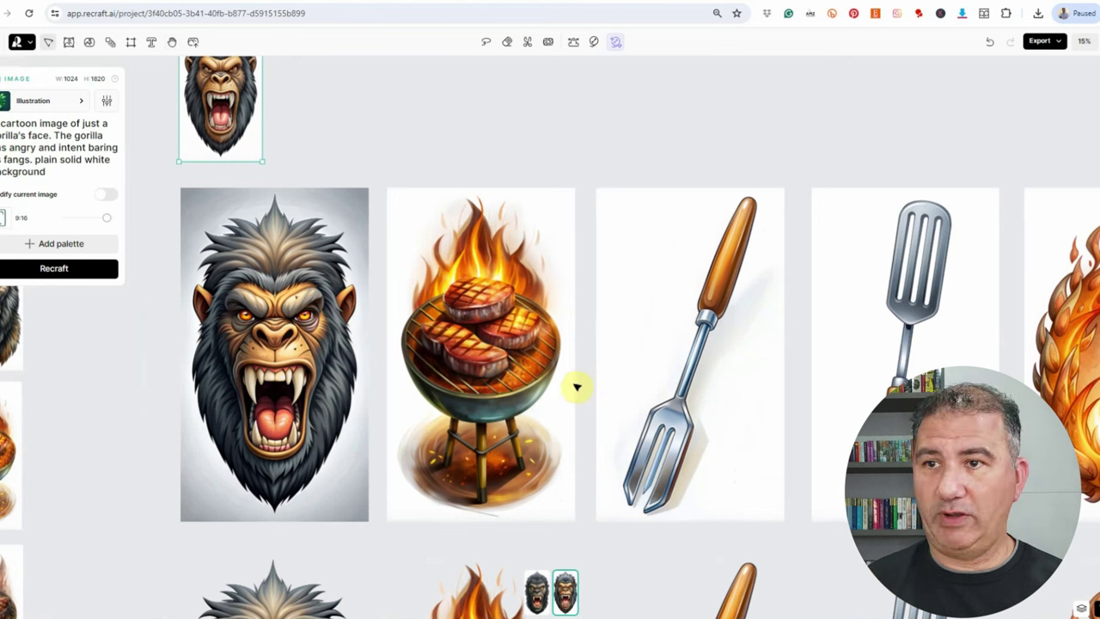
Step: Compare the row of images with backgrounds to the background-free row below, and check the prompts of the two large gorilla images
{"action": "key", "text": "space"}
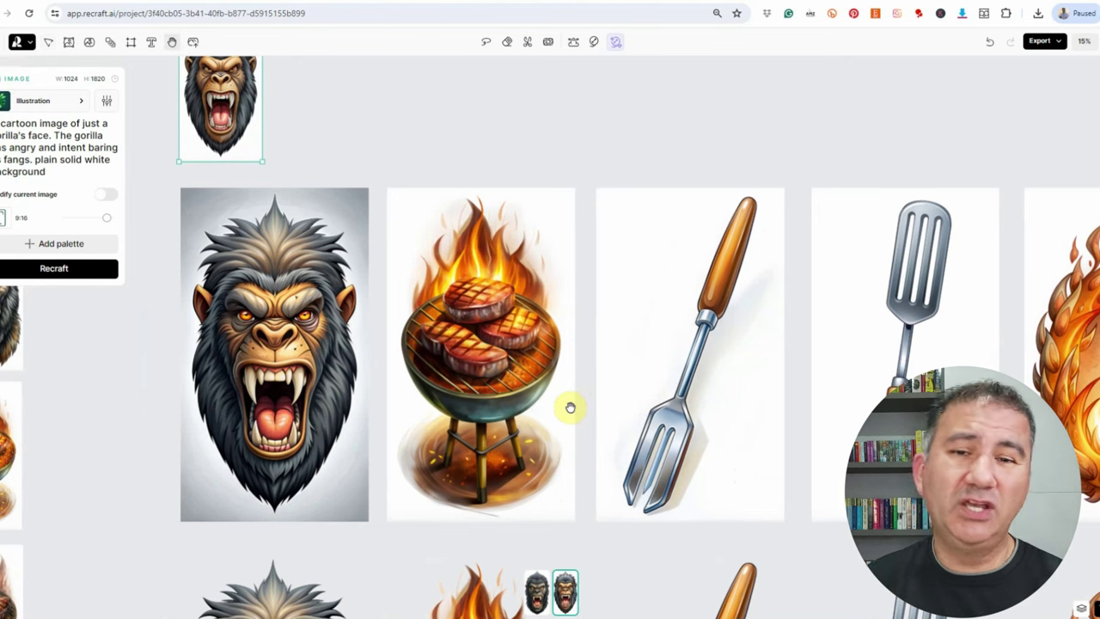
{"action": "left_click_drag", "start_coordinate": [570, 408], "coordinate": [542, 177]}
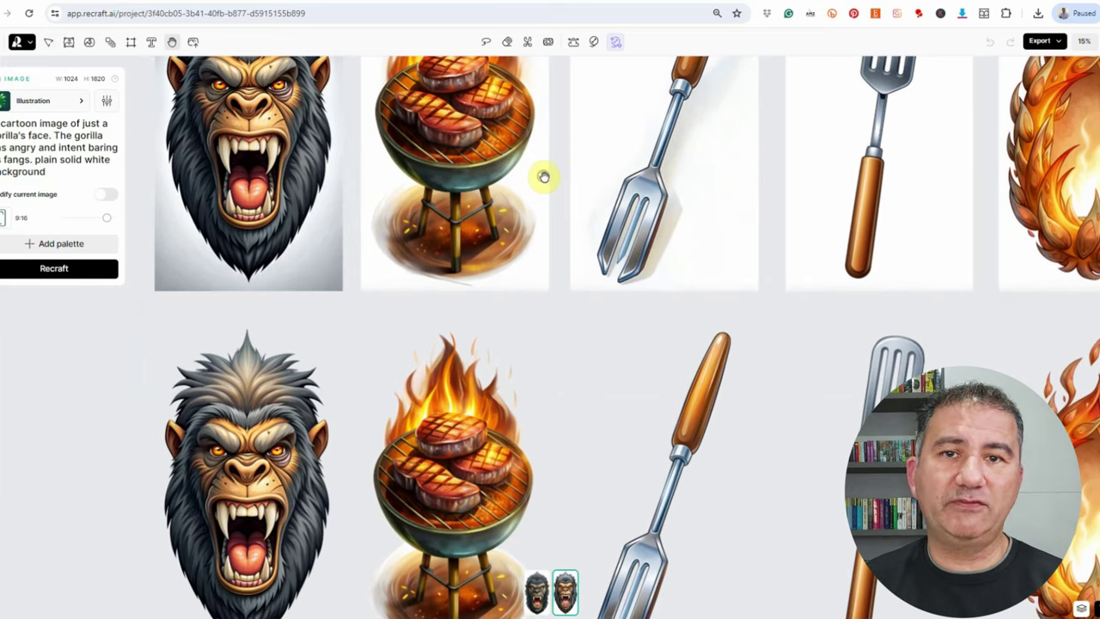
{"action": "scroll", "coordinate": [543, 222], "scroll_direction": "down", "scroll_amount": 1}
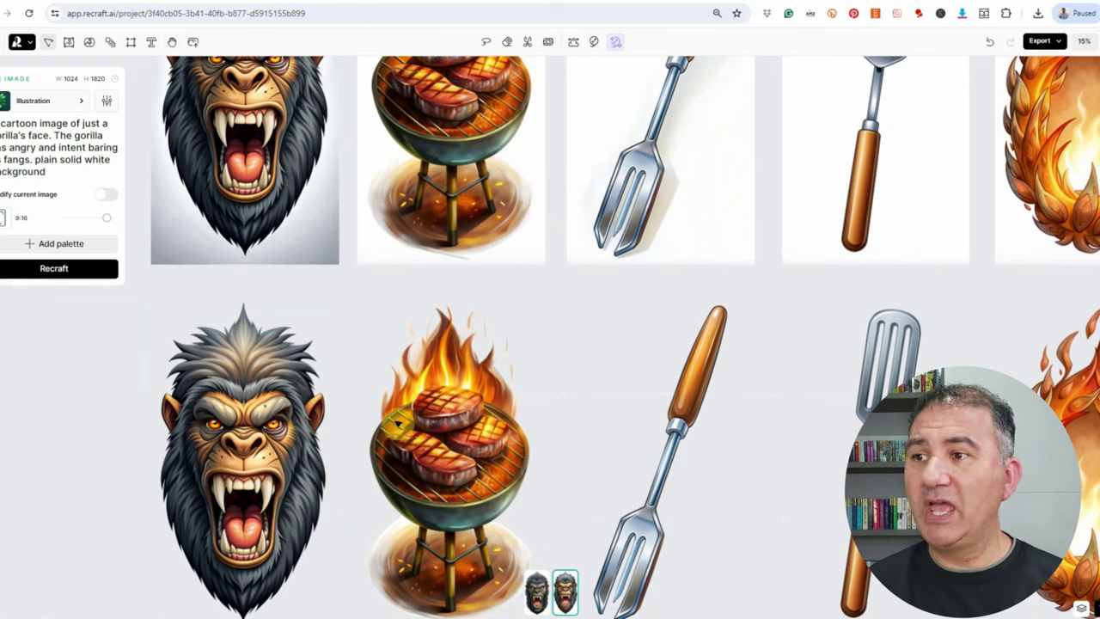
{"action": "left_click", "coordinate": [260, 400]}
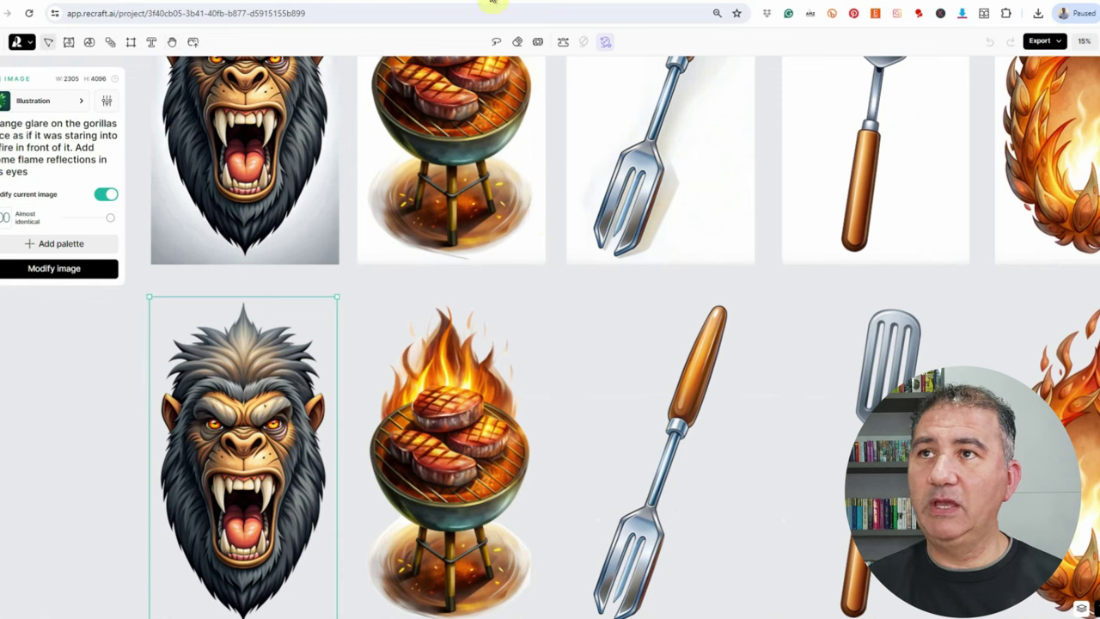
{"action": "left_click", "coordinate": [324, 140]}
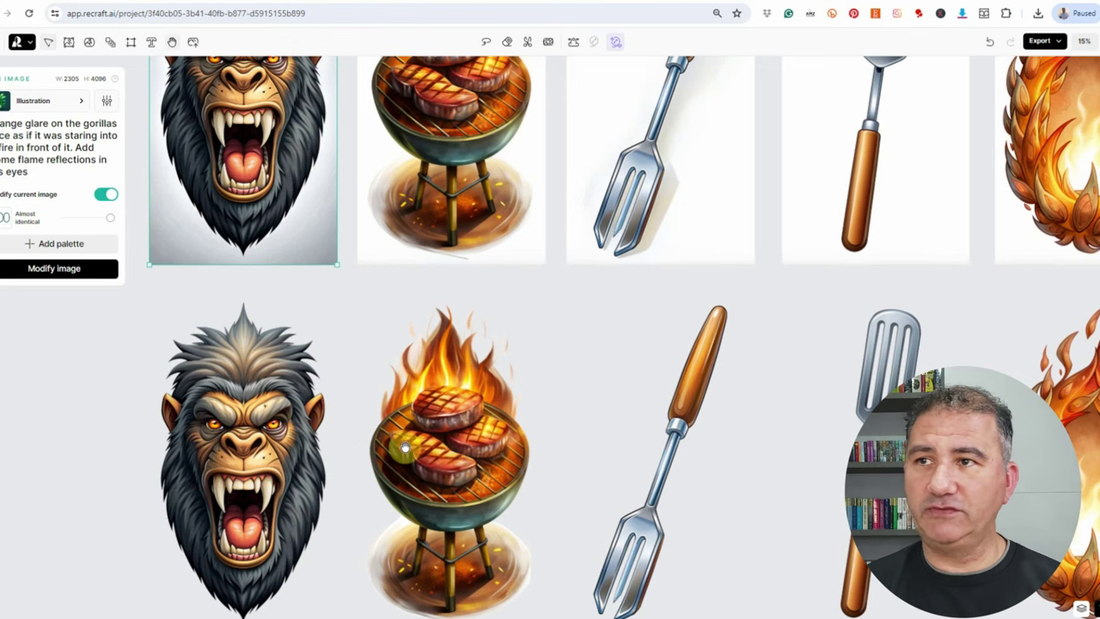
{"action": "left_click_drag", "start_coordinate": [401, 445], "coordinate": [370, 404]}
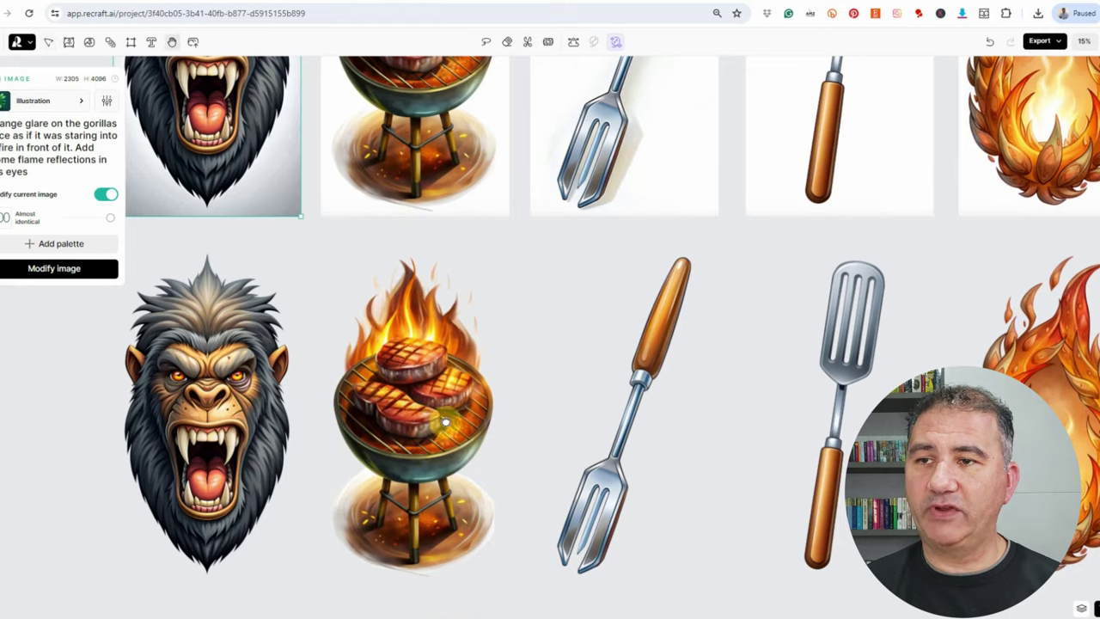
{"action": "left_click_drag", "start_coordinate": [434, 421], "coordinate": [215, 395]}
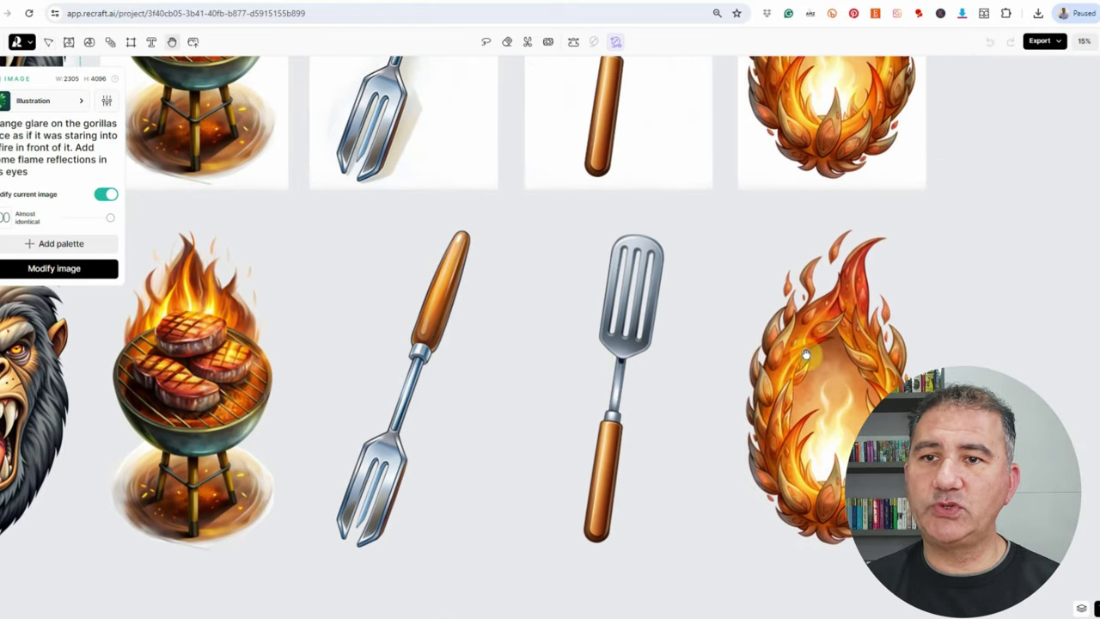
{"action": "left_click_drag", "start_coordinate": [826, 378], "coordinate": [787, 374]}
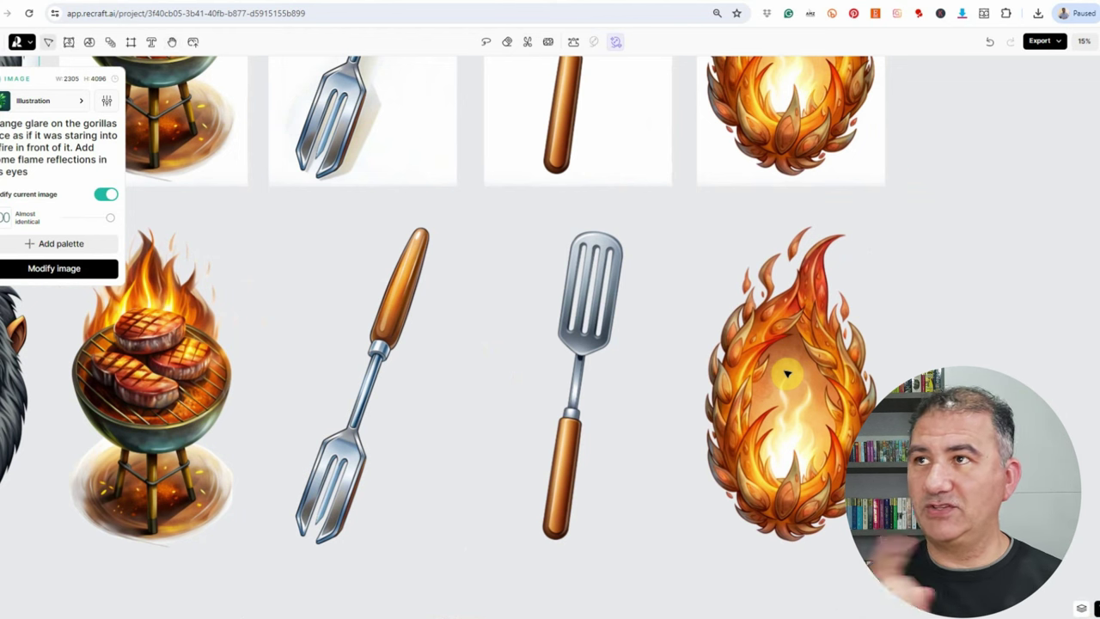
Step: Switch to Canva, add the five cut-out images to the blank 4500 × 5400 px design and spread the grill, utensils and gorilla away from the flames
{"action": "left_click", "coordinate": [783, 4]}
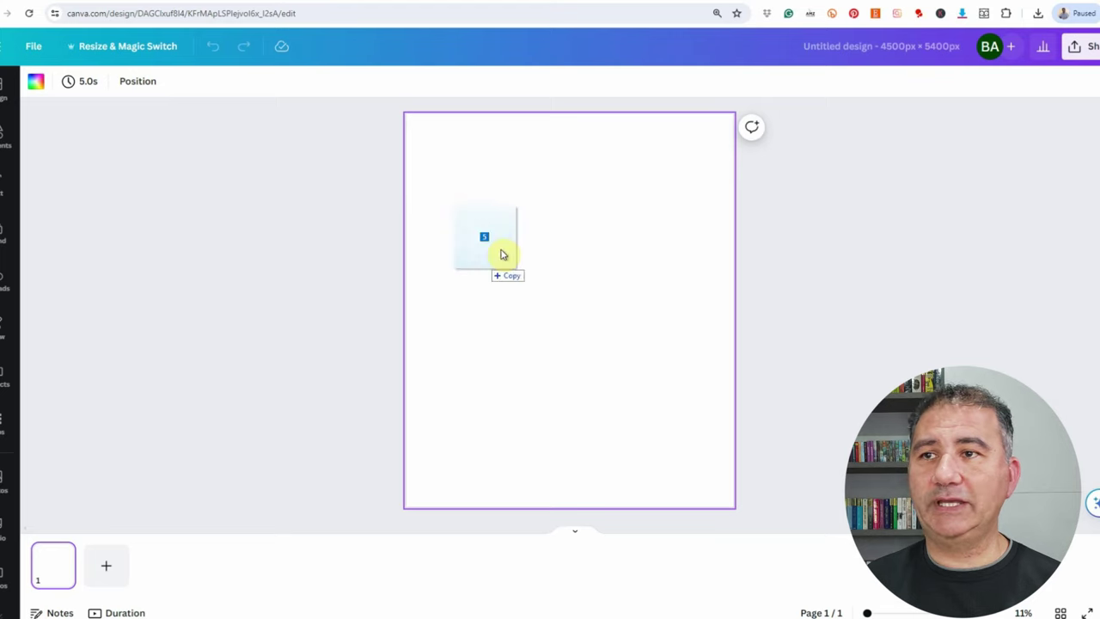
{"action": "left_click_drag", "start_coordinate": [504, 252], "coordinate": [534, 299]}
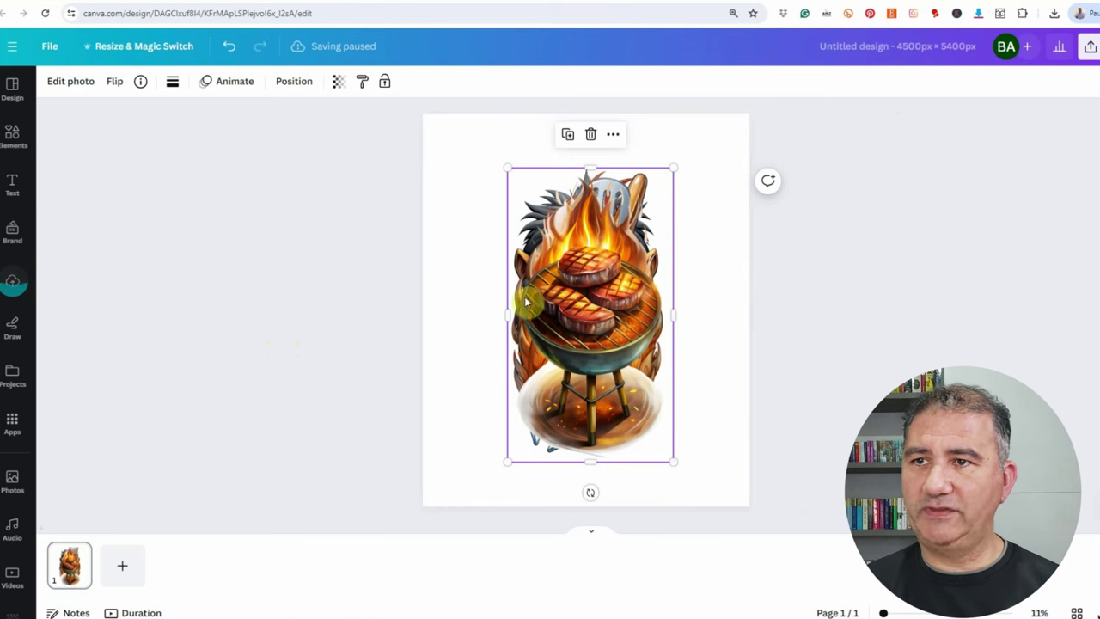
{"action": "left_click_drag", "start_coordinate": [527, 302], "coordinate": [770, 447]}
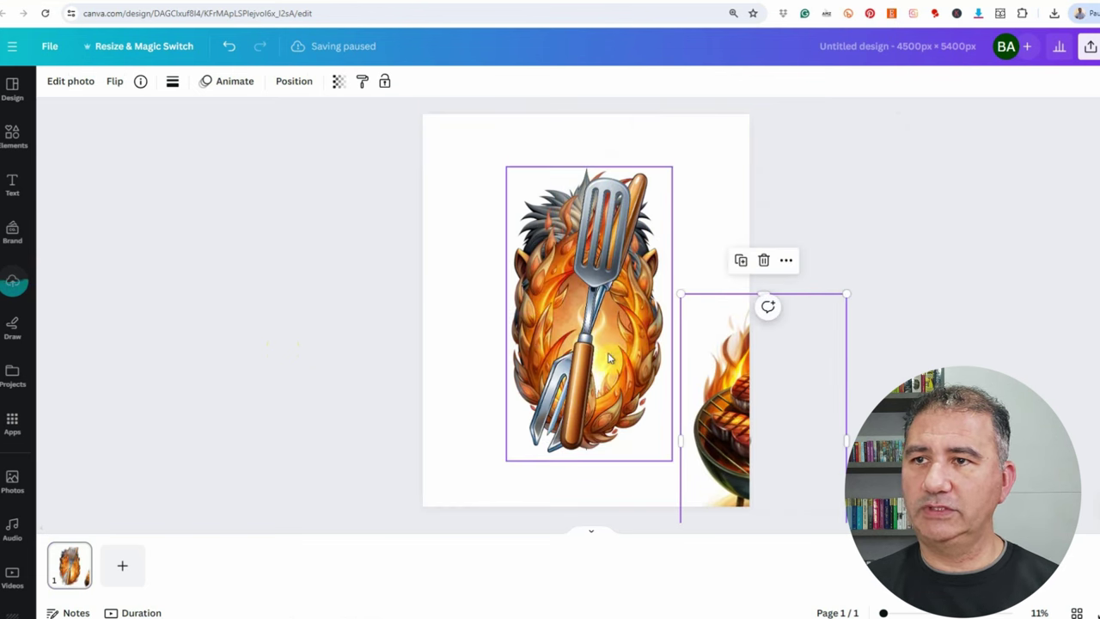
{"action": "left_click", "coordinate": [592, 327]}
{"action": "left_click_drag", "start_coordinate": [592, 327], "coordinate": [737, 246]}
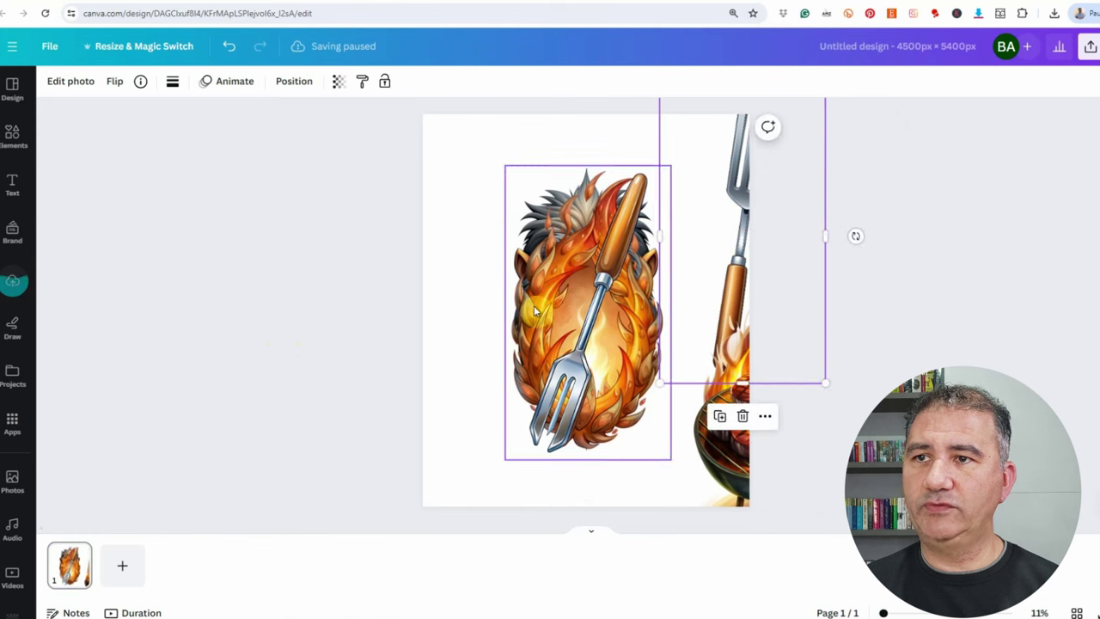
{"action": "left_click_drag", "start_coordinate": [576, 309], "coordinate": [715, 444]}
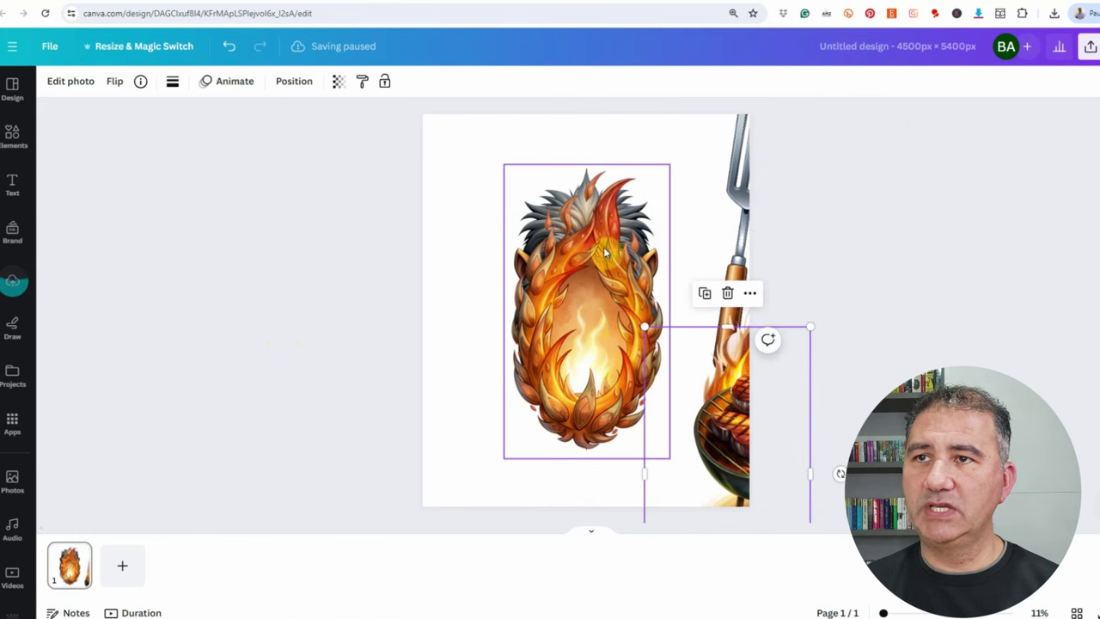
{"action": "left_click_drag", "start_coordinate": [661, 189], "coordinate": [668, 429]}
{"action": "left_click", "coordinate": [588, 215]}
{"action": "left_click", "coordinate": [505, 389]}
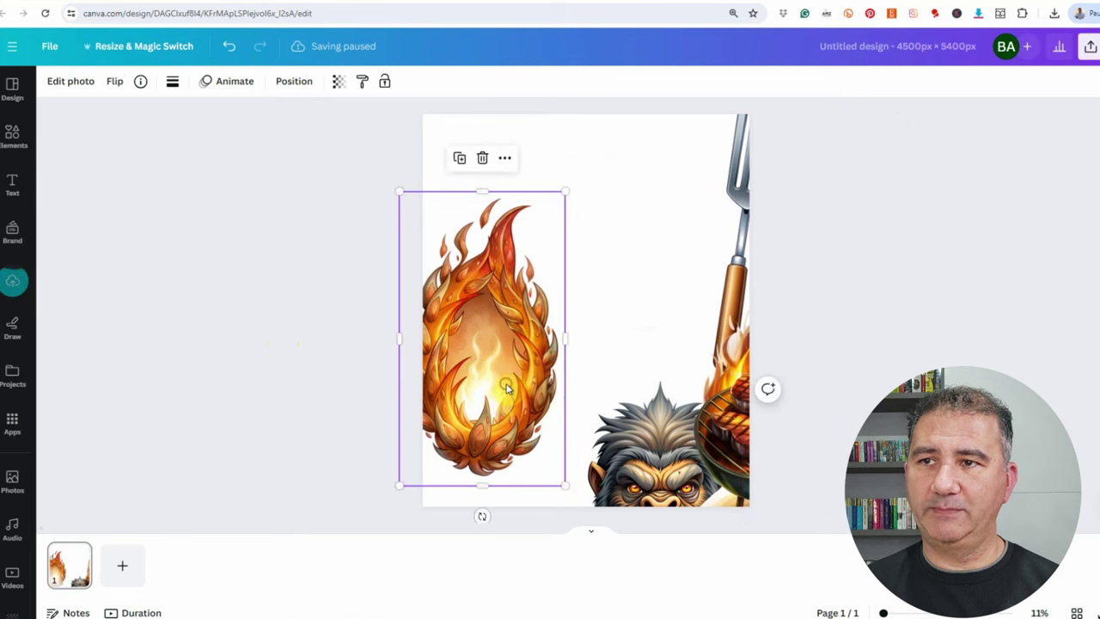
Step: Centre the circle of flames on the page and enlarge it to fill the full height and width, undoing any accidental move
{"action": "left_click_drag", "start_coordinate": [505, 389], "coordinate": [609, 356]}
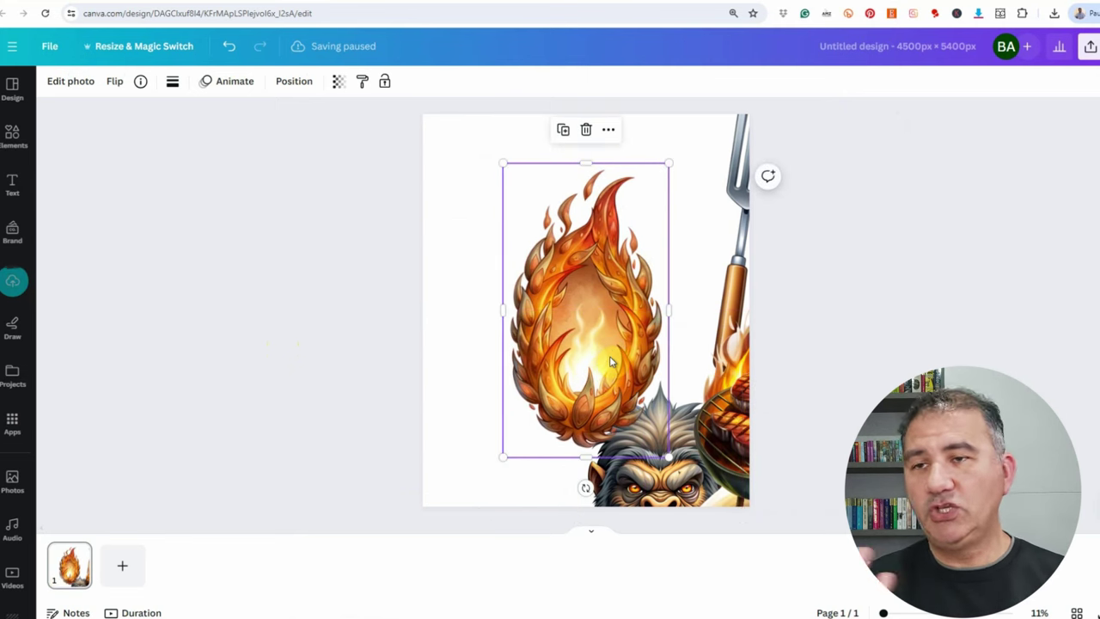
{"action": "mouse_move", "coordinate": [602, 354]}
{"action": "left_mouse_down"}
{"action": "mouse_move", "coordinate": [619, 351]}
{"action": "mouse_move", "coordinate": [600, 349]}
{"action": "left_mouse_up"}
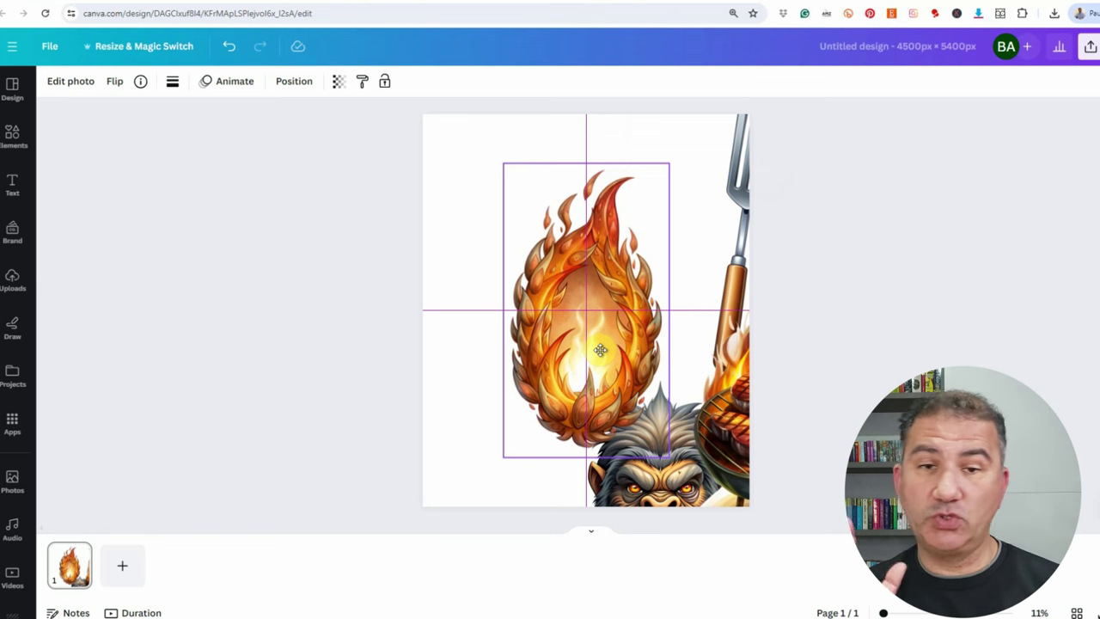
{"action": "left_click_drag", "start_coordinate": [597, 349], "coordinate": [599, 348]}
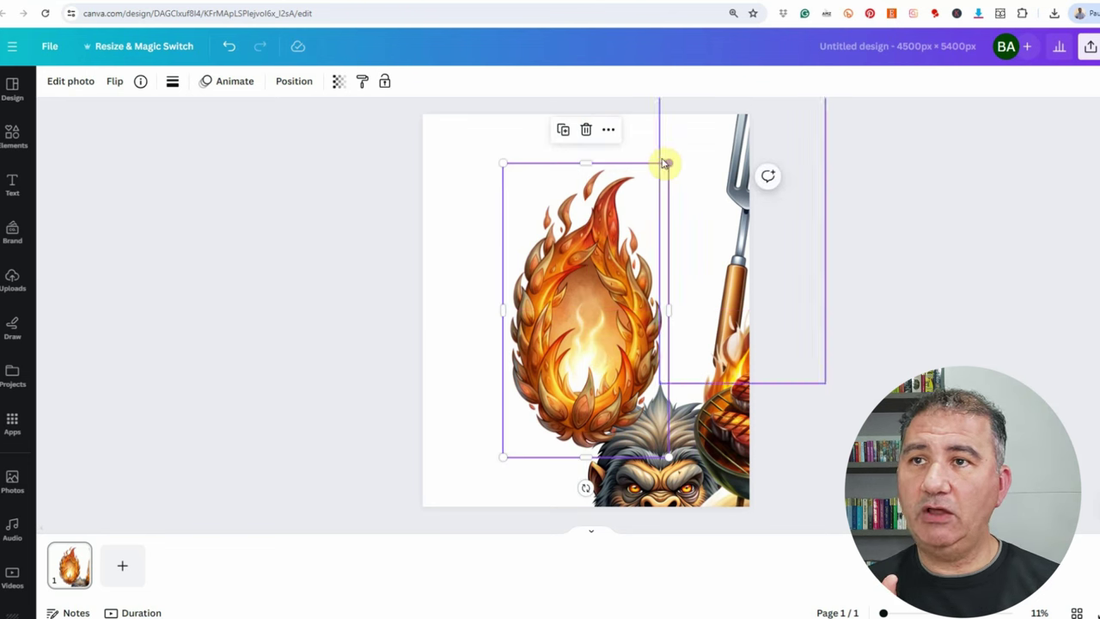
{"action": "left_click_drag", "start_coordinate": [668, 162], "coordinate": [698, 117]}
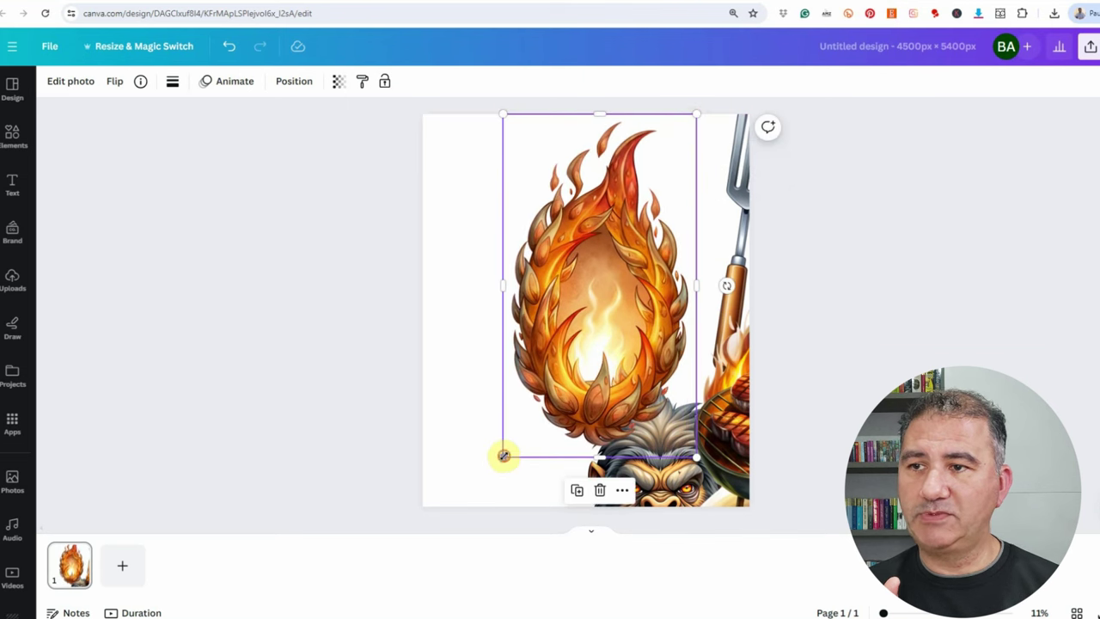
{"action": "left_click_drag", "start_coordinate": [503, 456], "coordinate": [465, 502]}
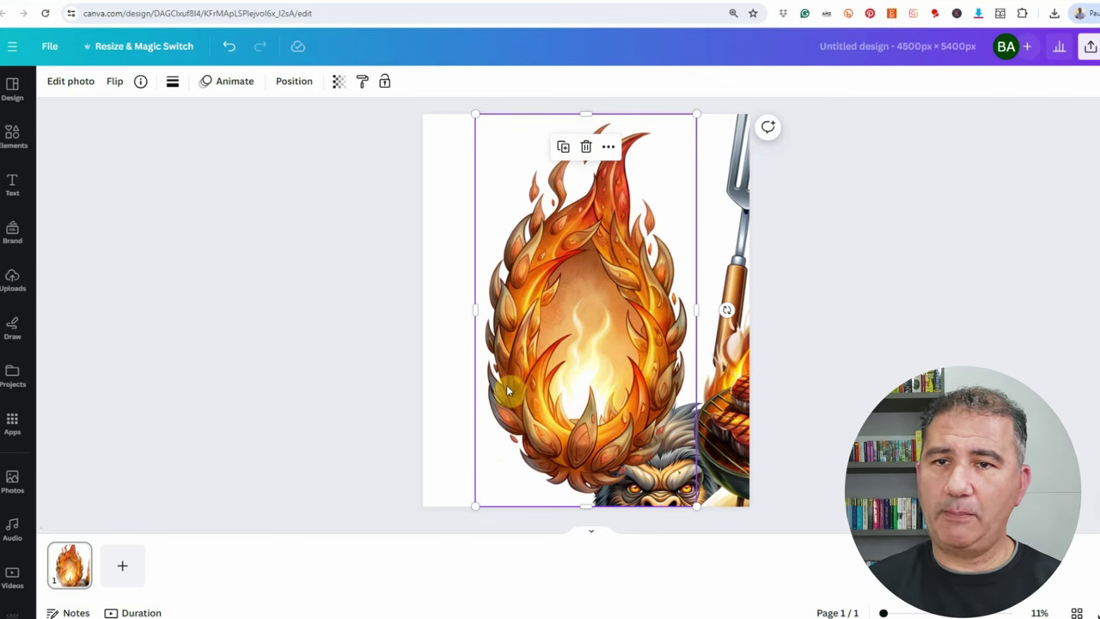
{"action": "left_click_drag", "start_coordinate": [475, 310], "coordinate": [422, 310]}
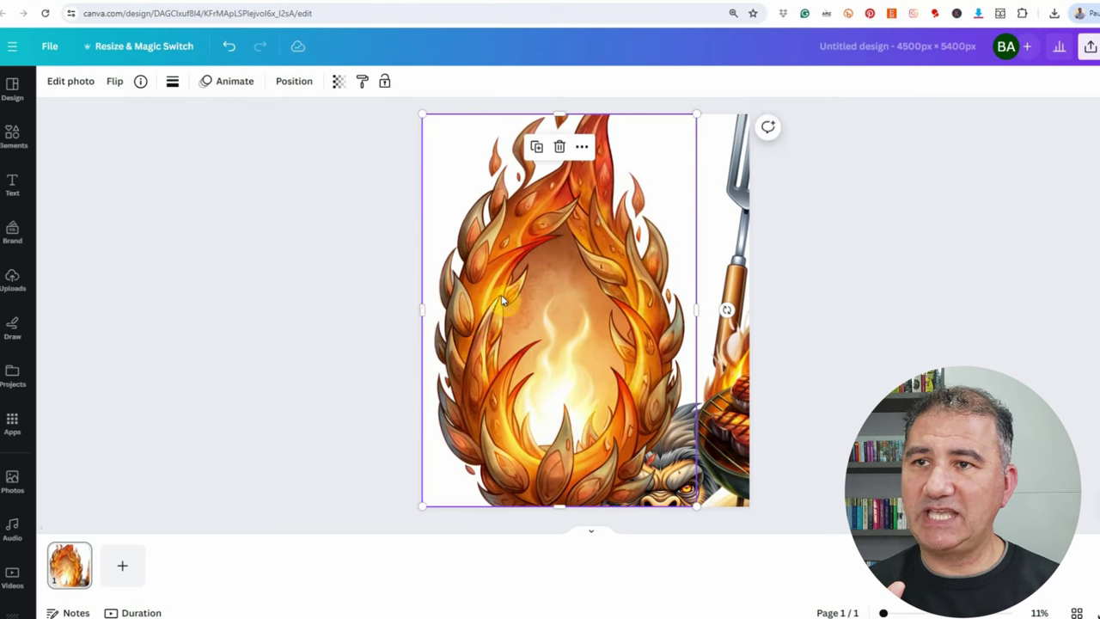
{"action": "left_click_drag", "start_coordinate": [696, 309], "coordinate": [748, 307]}
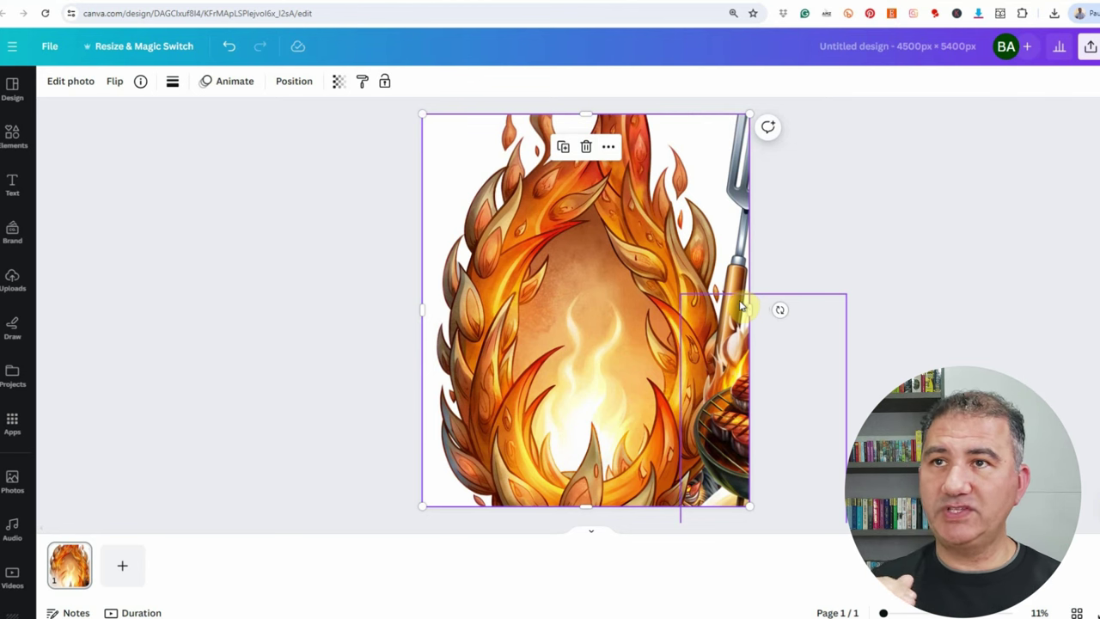
{"action": "left_click_drag", "start_coordinate": [737, 197], "coordinate": [657, 206]}
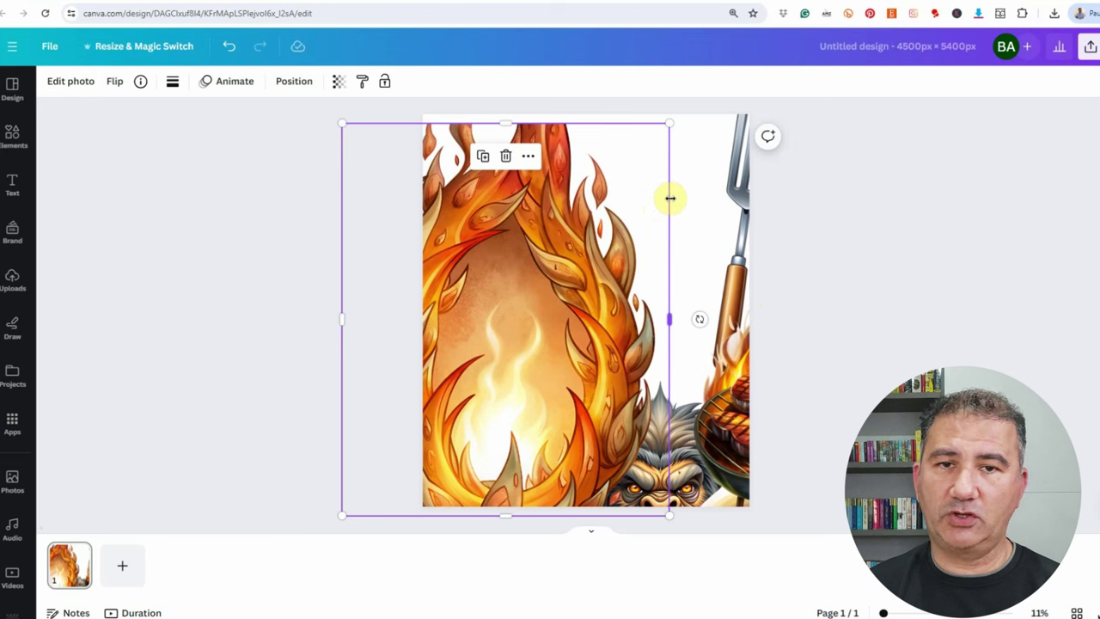
{"action": "key", "text": "ctrl+z"}
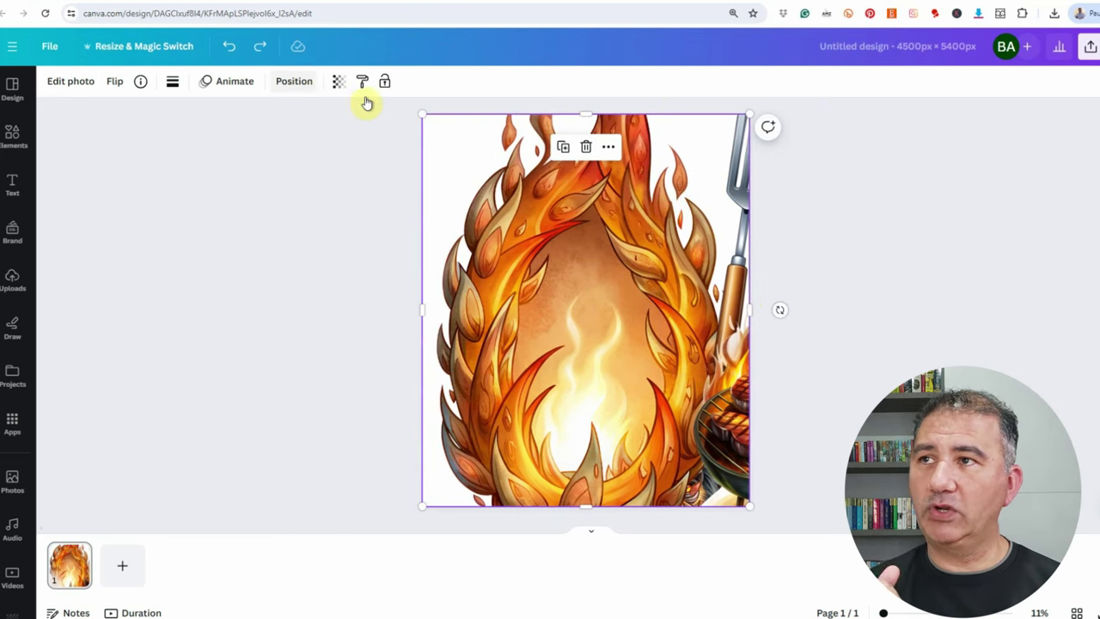
Step: Select the spatula from the layer list, move it over the flames and rotate it clockwise so its head points to the page's upper right
{"action": "left_click", "coordinate": [300, 84]}
{"action": "left_click", "coordinate": [212, 87]}
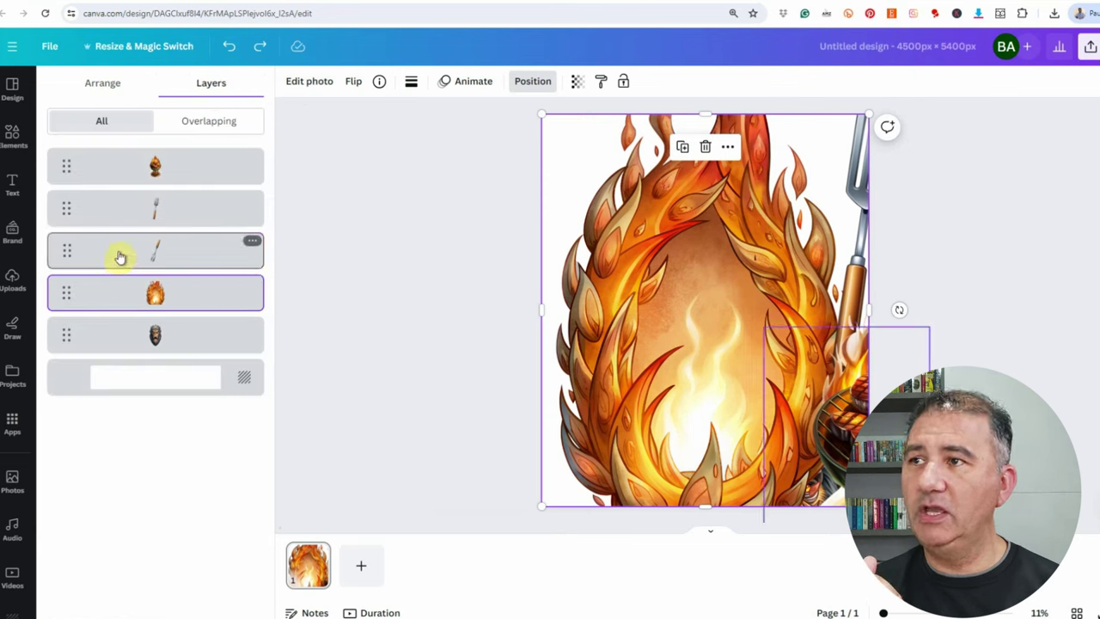
{"action": "left_click", "coordinate": [133, 210]}
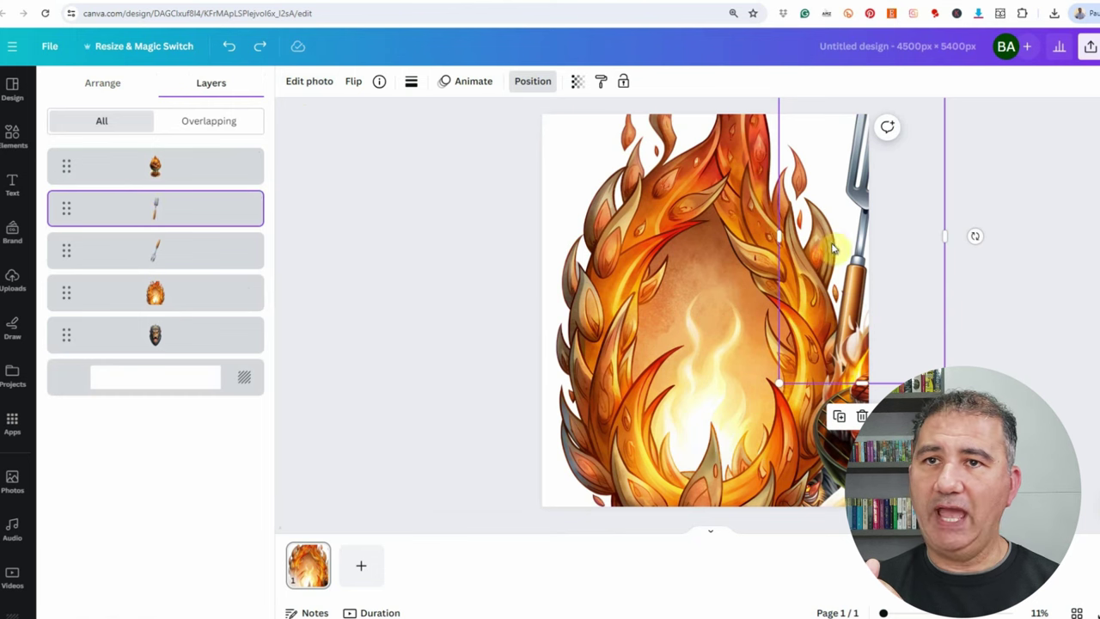
{"action": "left_click_drag", "start_coordinate": [902, 182], "coordinate": [764, 295]}
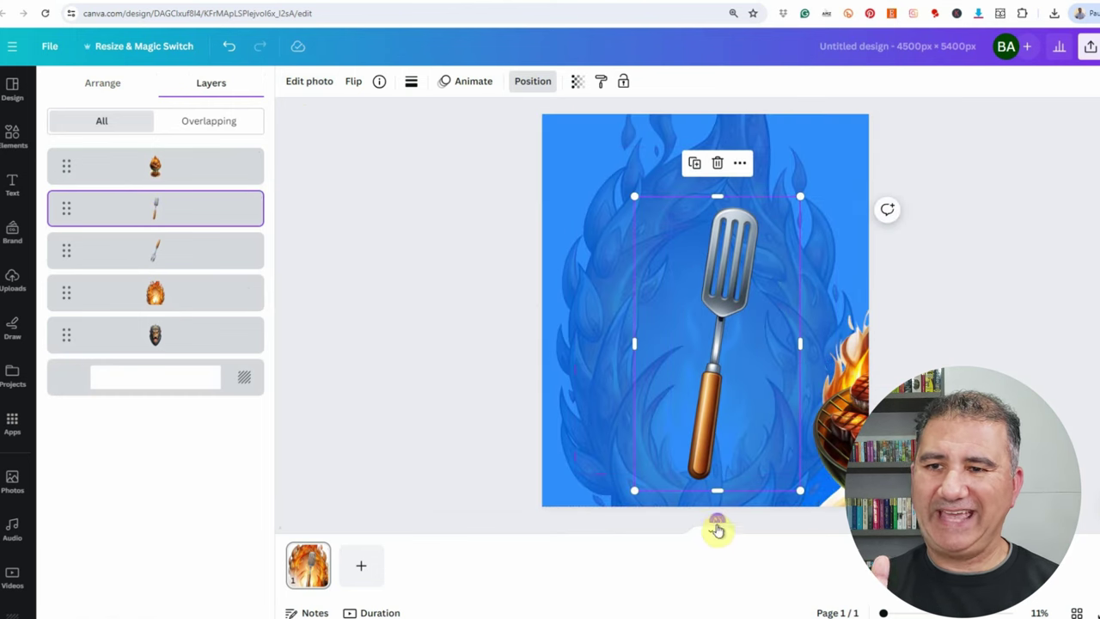
{"action": "left_click_drag", "start_coordinate": [718, 522], "coordinate": [630, 475]}
{"action": "left_click_drag", "start_coordinate": [698, 372], "coordinate": [746, 375]}
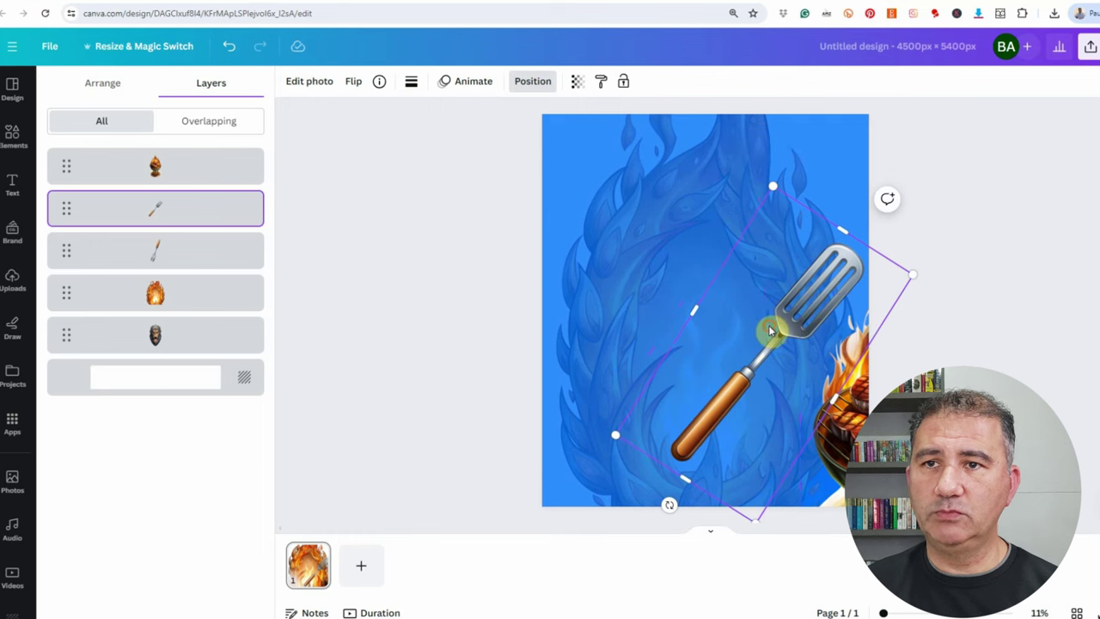
{"action": "left_click_drag", "start_coordinate": [808, 303], "coordinate": [776, 325]}
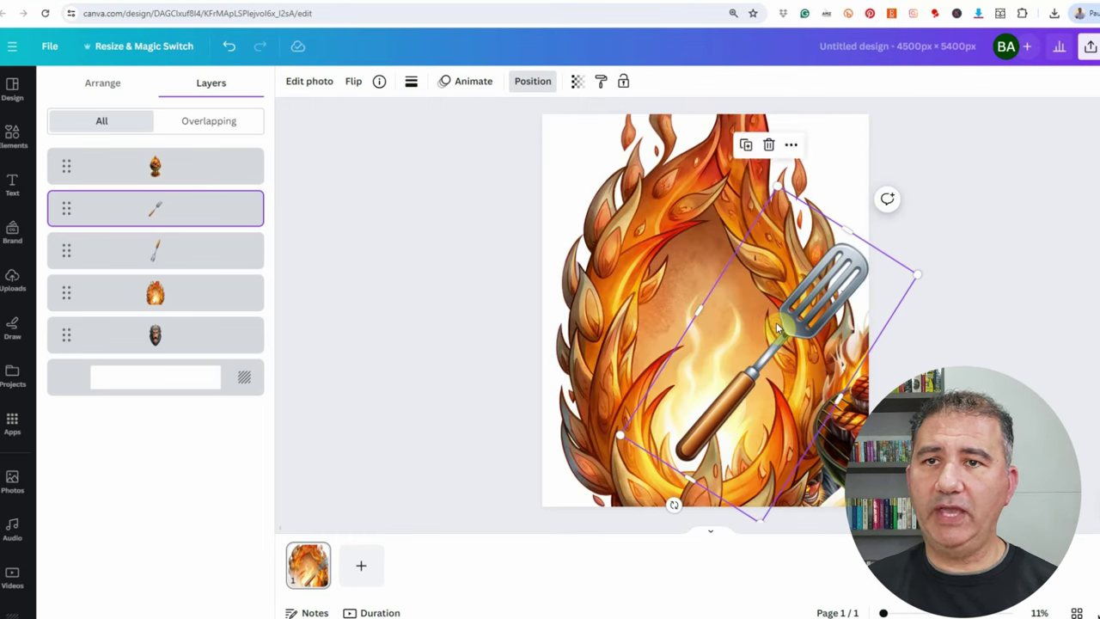
{"action": "left_click", "coordinate": [776, 323]}
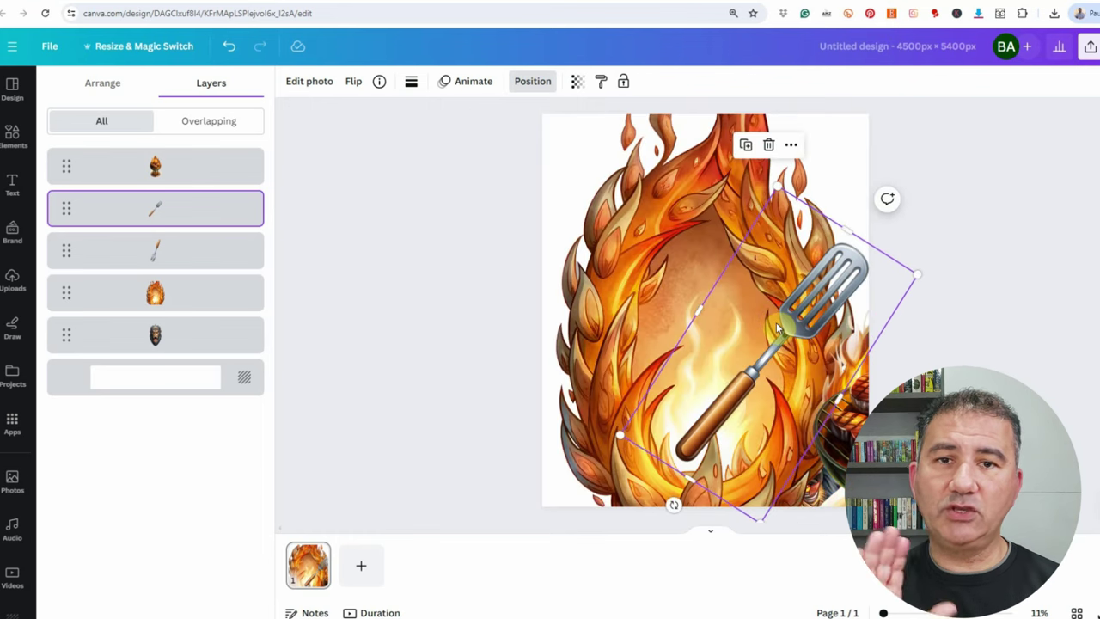
Step: Select the BBQ fork layer, move it over the flames and rotate it so its prongs point to the page's upper left, opposite the spatula
{"action": "left_click", "coordinate": [148, 251]}
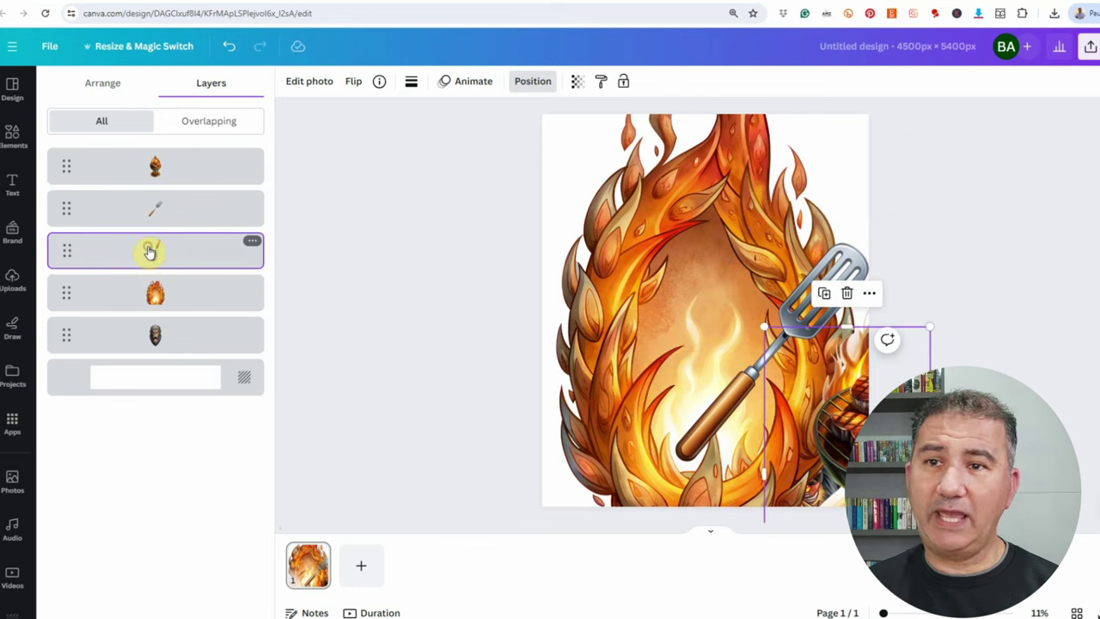
{"action": "left_click_drag", "start_coordinate": [916, 422], "coordinate": [719, 318]}
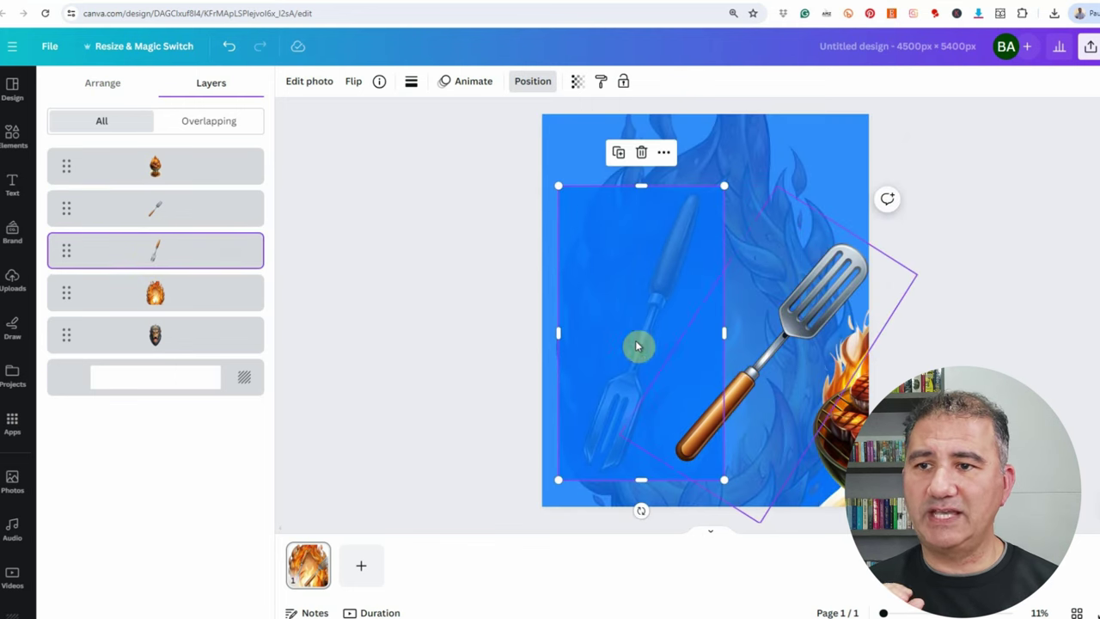
{"action": "left_click_drag", "start_coordinate": [640, 505], "coordinate": [501, 250]}
{"action": "left_click_drag", "start_coordinate": [622, 301], "coordinate": [617, 315]}
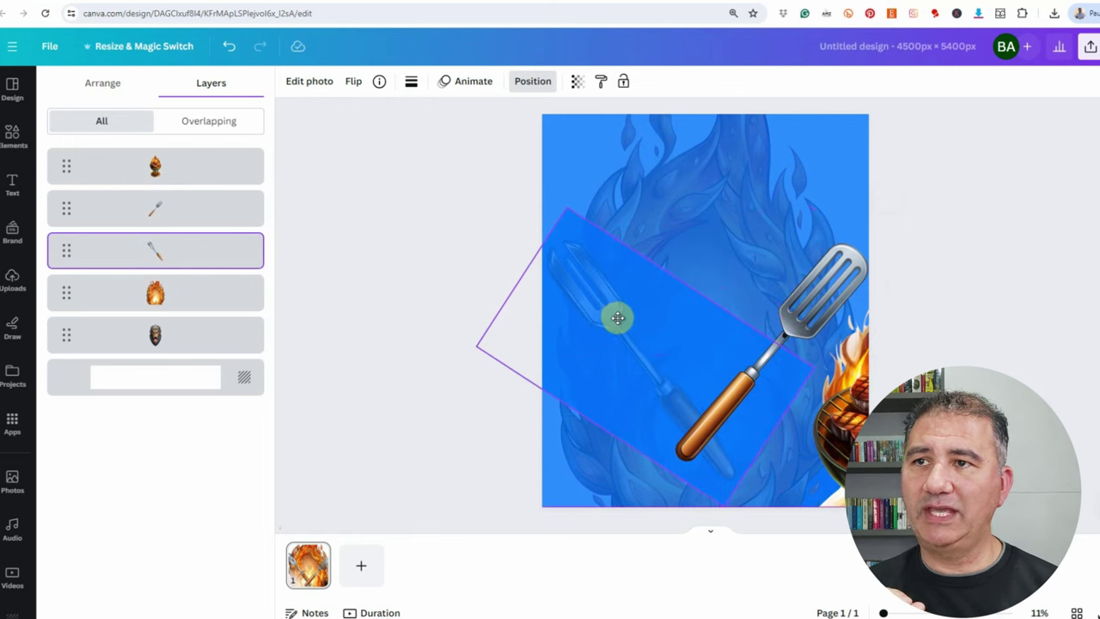
{"action": "left_click_drag", "start_coordinate": [617, 318], "coordinate": [618, 319]}
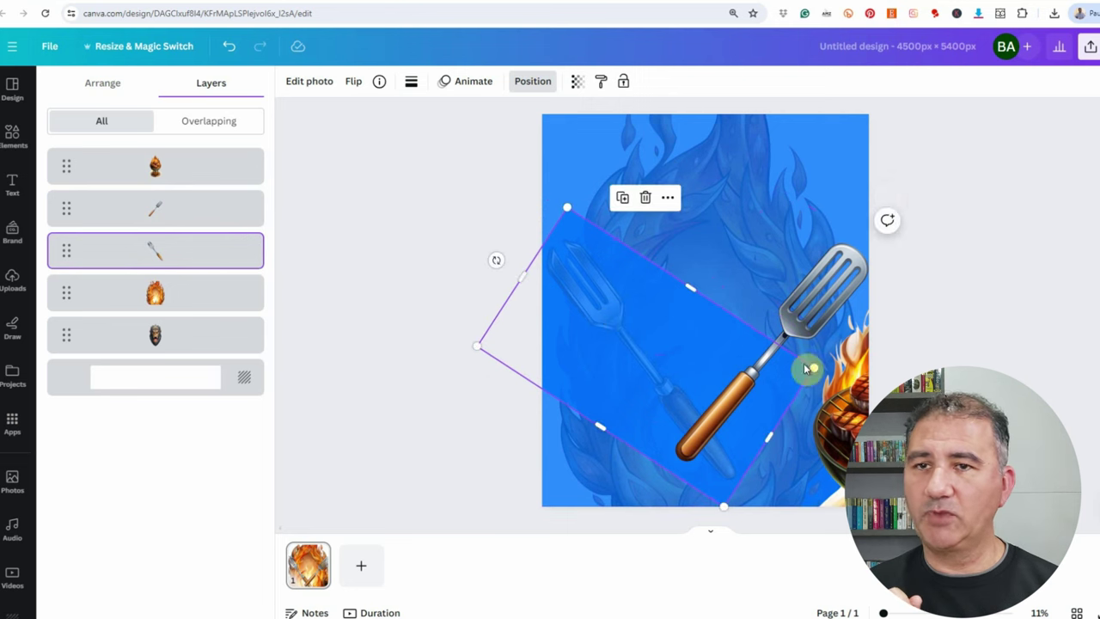
Step: Move the gorilla layer to the top of the layer order, above the grill
{"action": "left_click", "coordinate": [168, 337]}
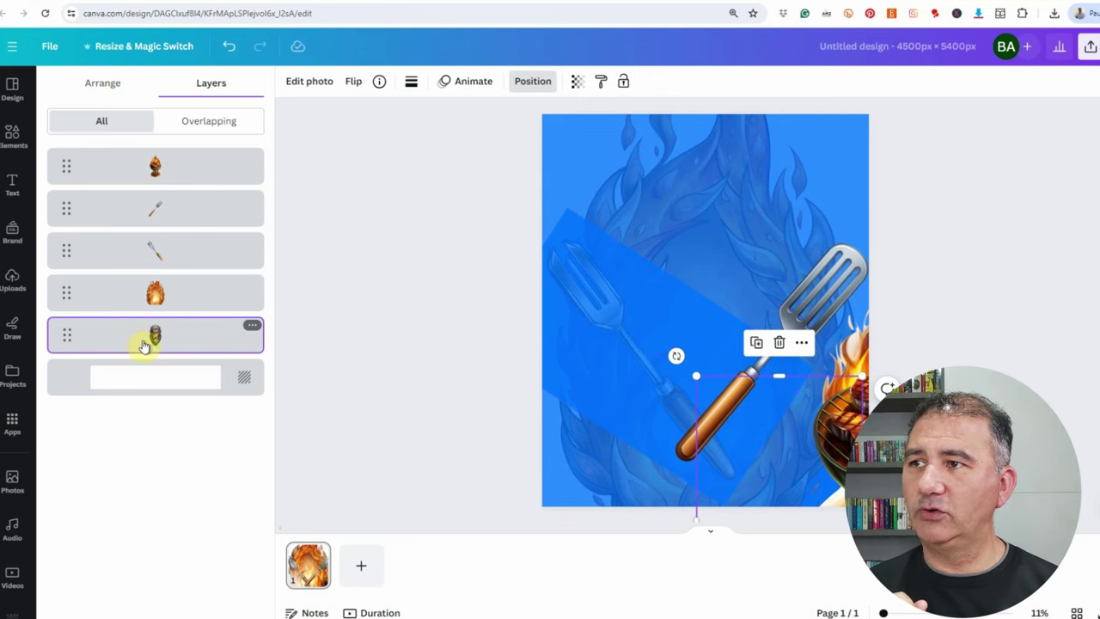
{"action": "left_click_drag", "start_coordinate": [131, 340], "coordinate": [115, 161]}
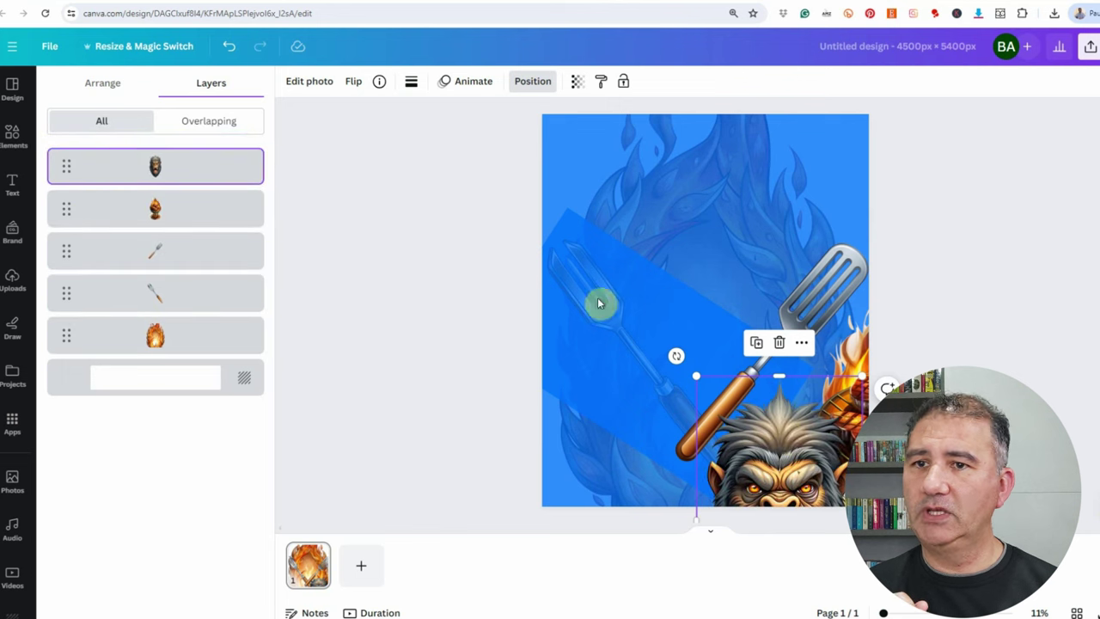
Step: Move the gorilla head to the centre of the page and enlarge it to slightly more than the page height
{"action": "left_click_drag", "start_coordinate": [807, 455], "coordinate": [737, 264]}
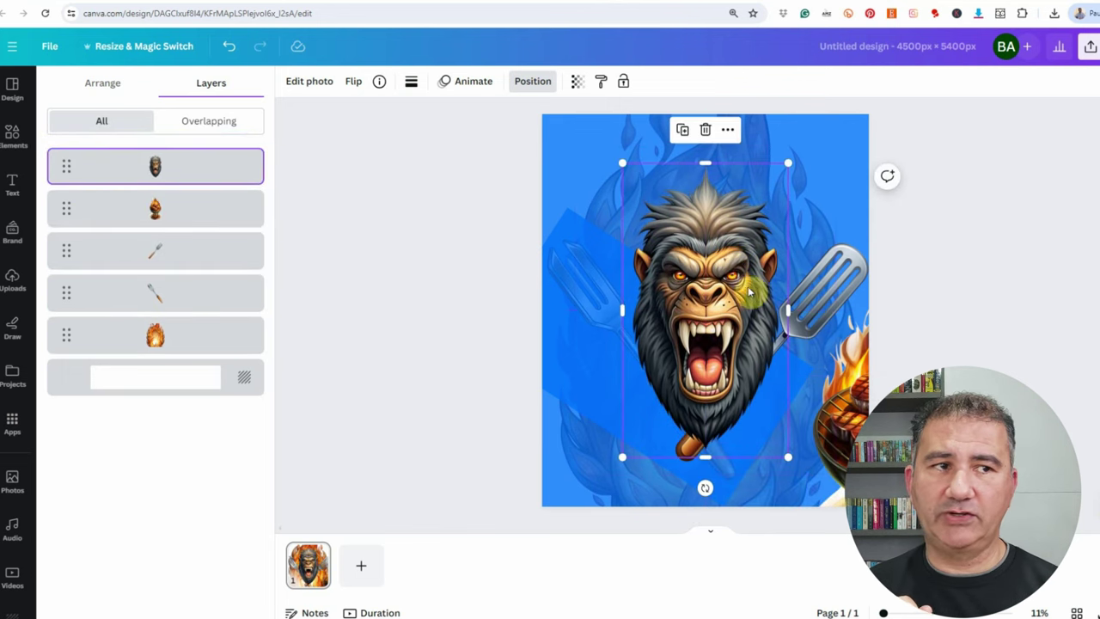
{"action": "left_click_drag", "start_coordinate": [788, 456], "coordinate": [821, 518]}
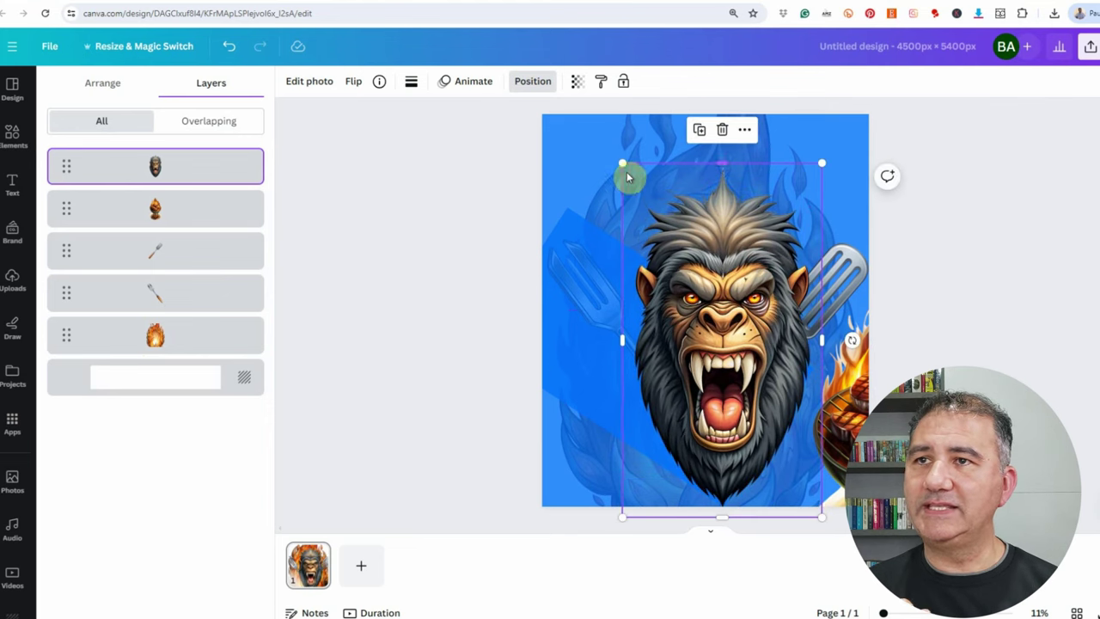
{"action": "left_click_drag", "start_coordinate": [624, 167], "coordinate": [565, 125]}
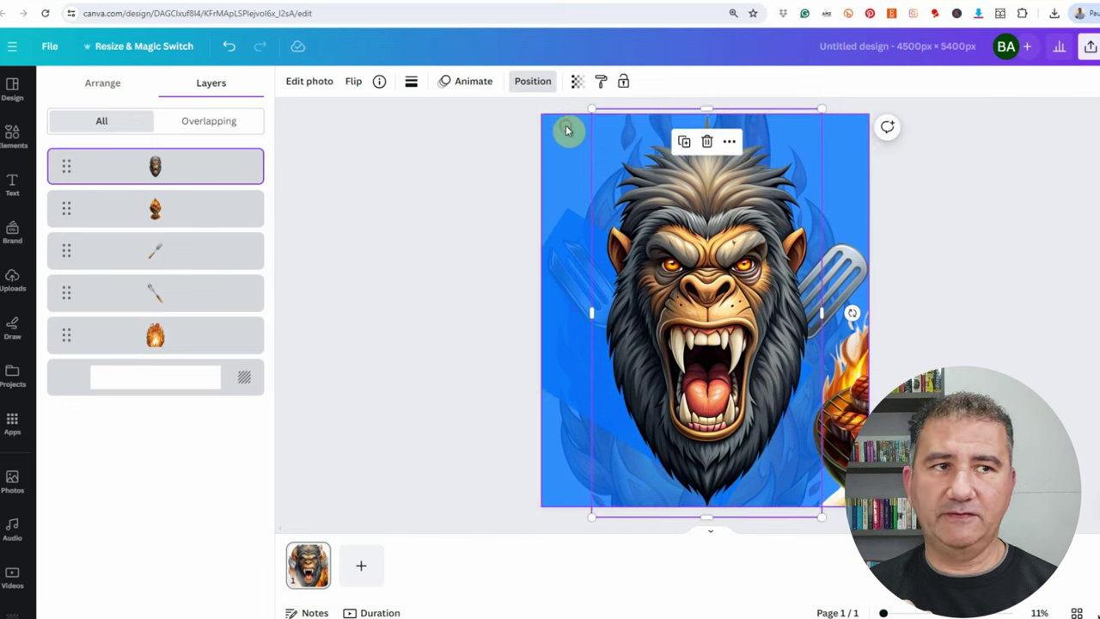
{"action": "left_click_drag", "start_coordinate": [674, 266], "coordinate": [671, 264]}
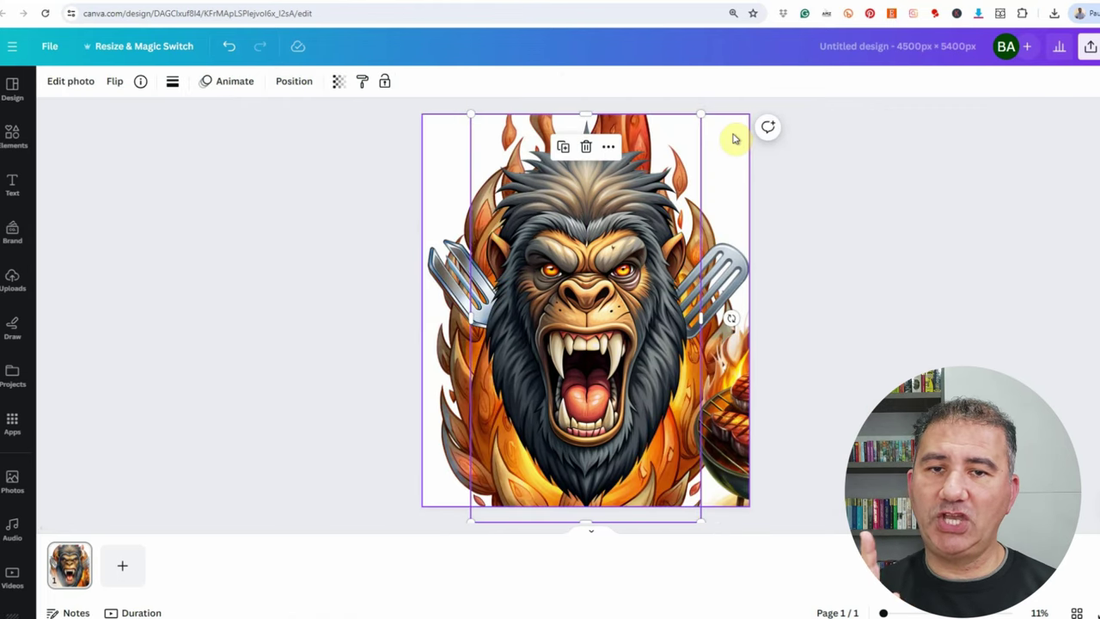
Step: Select the page background and change its colour to solid black
{"action": "left_click", "coordinate": [735, 137]}
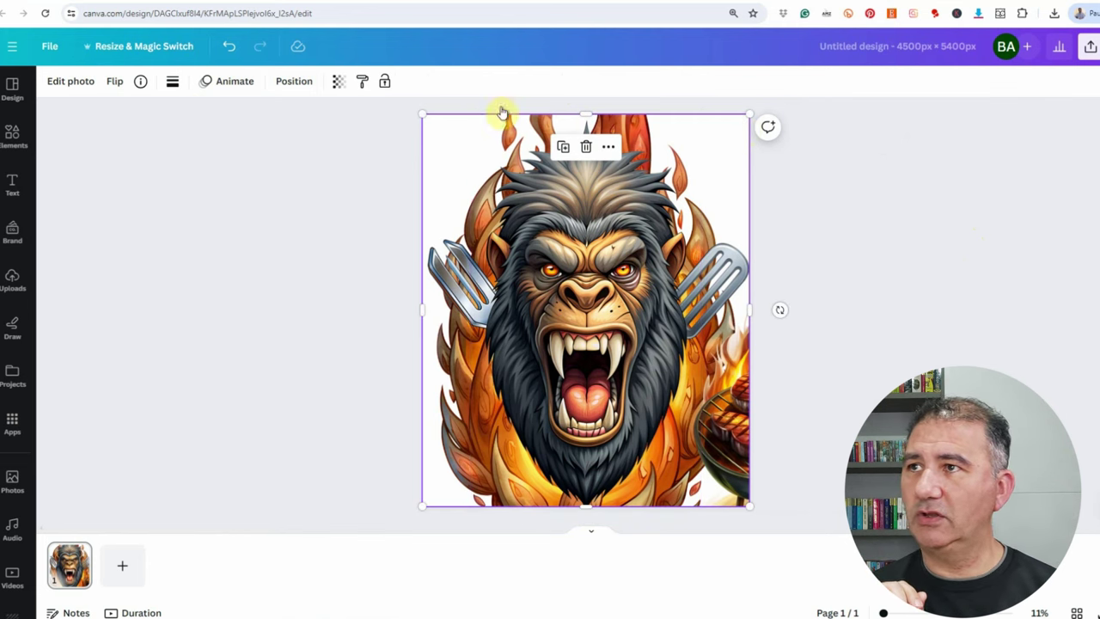
{"action": "left_click", "coordinate": [295, 85]}
{"action": "left_click", "coordinate": [117, 384]}
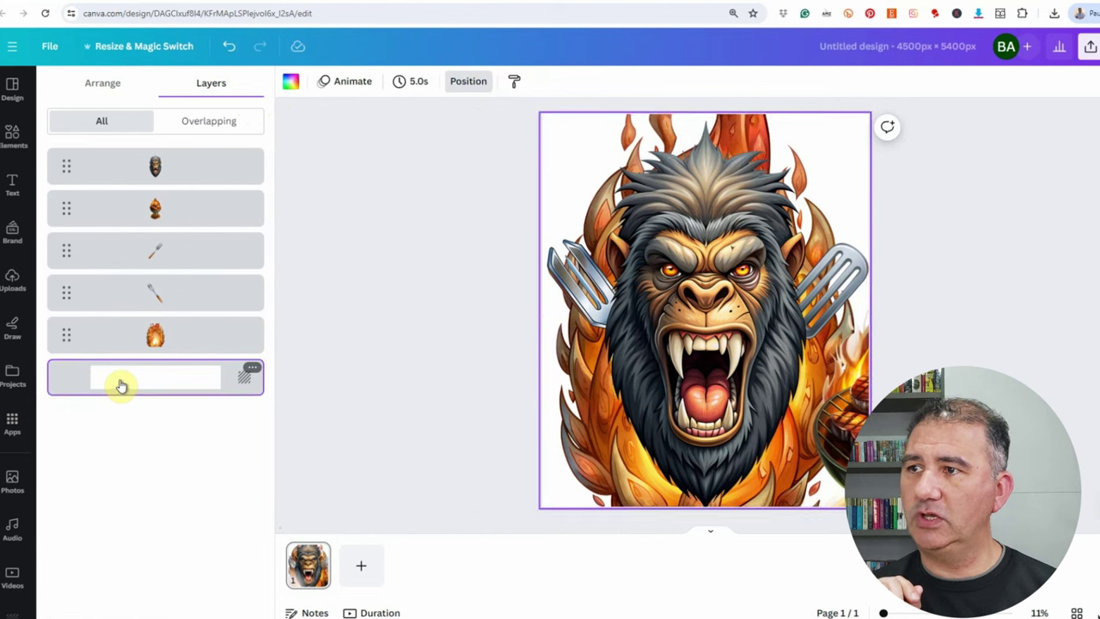
{"action": "left_click", "coordinate": [290, 82]}
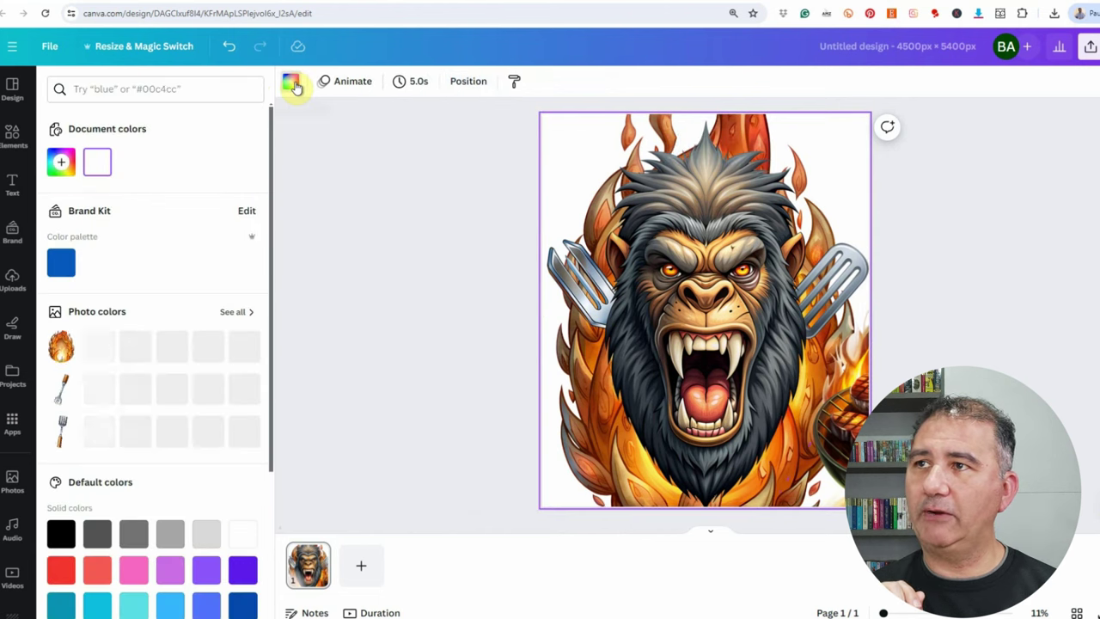
{"action": "left_click", "coordinate": [61, 524]}
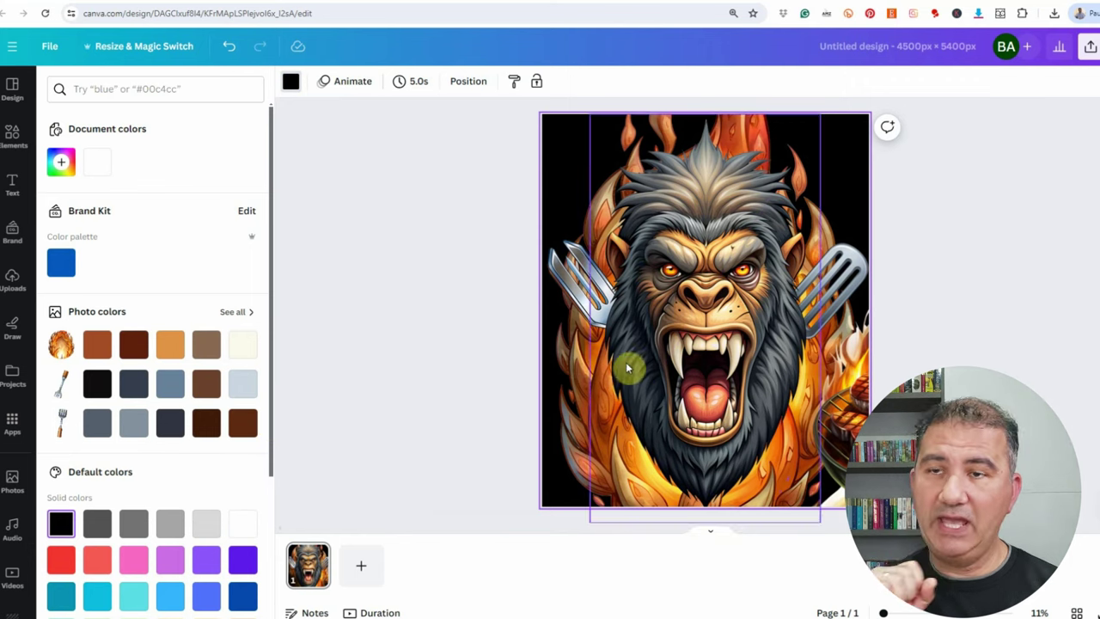
{"action": "left_click", "coordinate": [941, 315]}
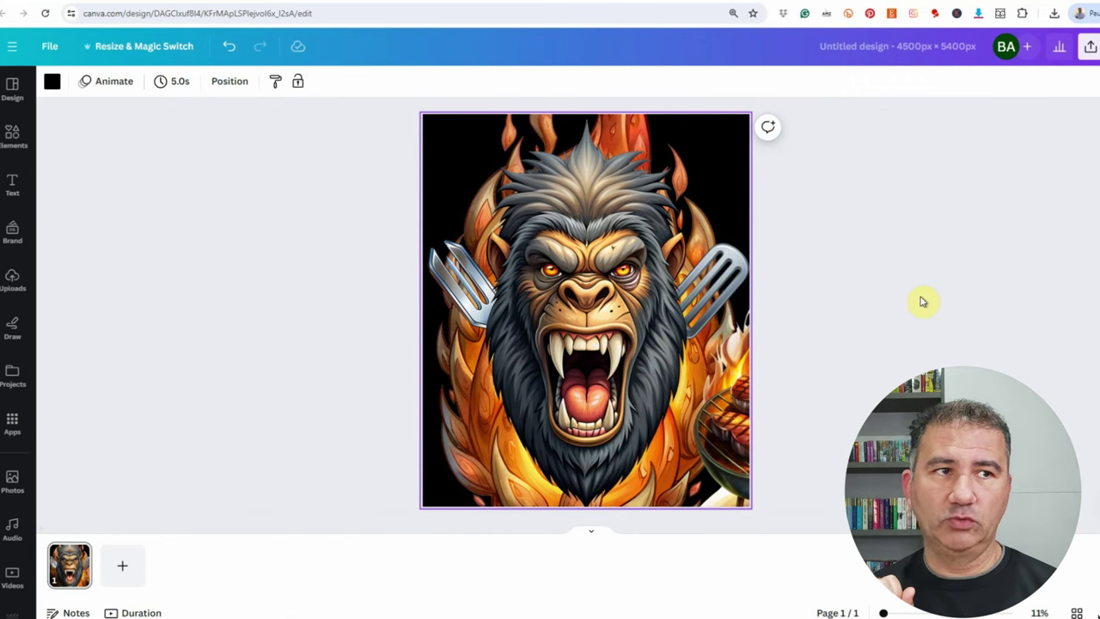
Step: Bring the steak grill layer in front of the gorilla and centre it over the lower part of the gorilla's face
{"action": "left_click_drag", "start_coordinate": [740, 394], "coordinate": [610, 414]}
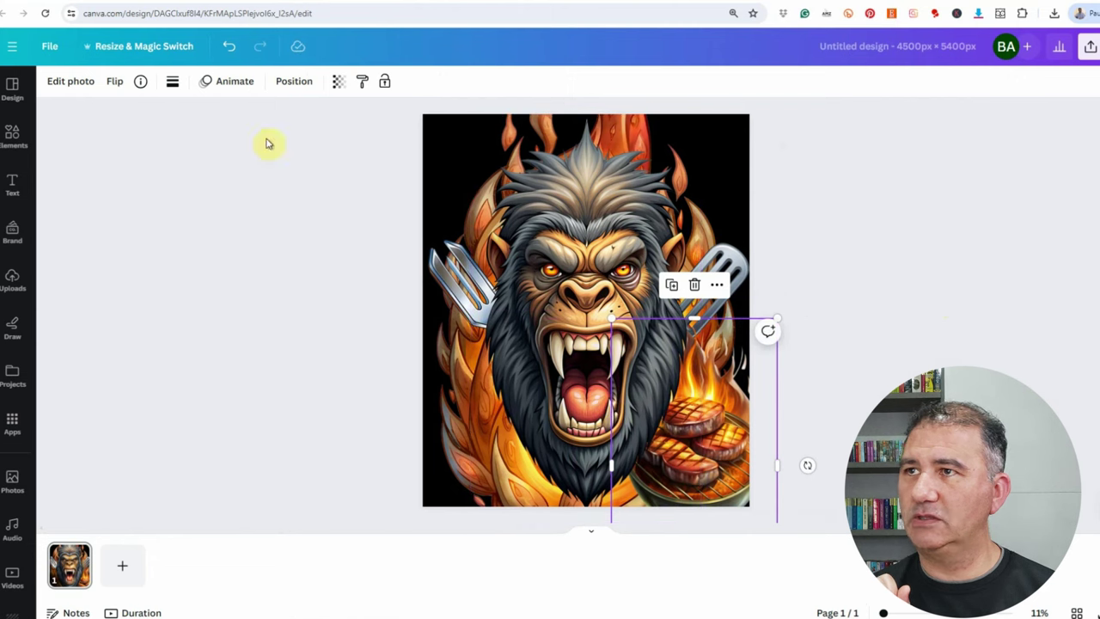
{"action": "left_click", "coordinate": [294, 83]}
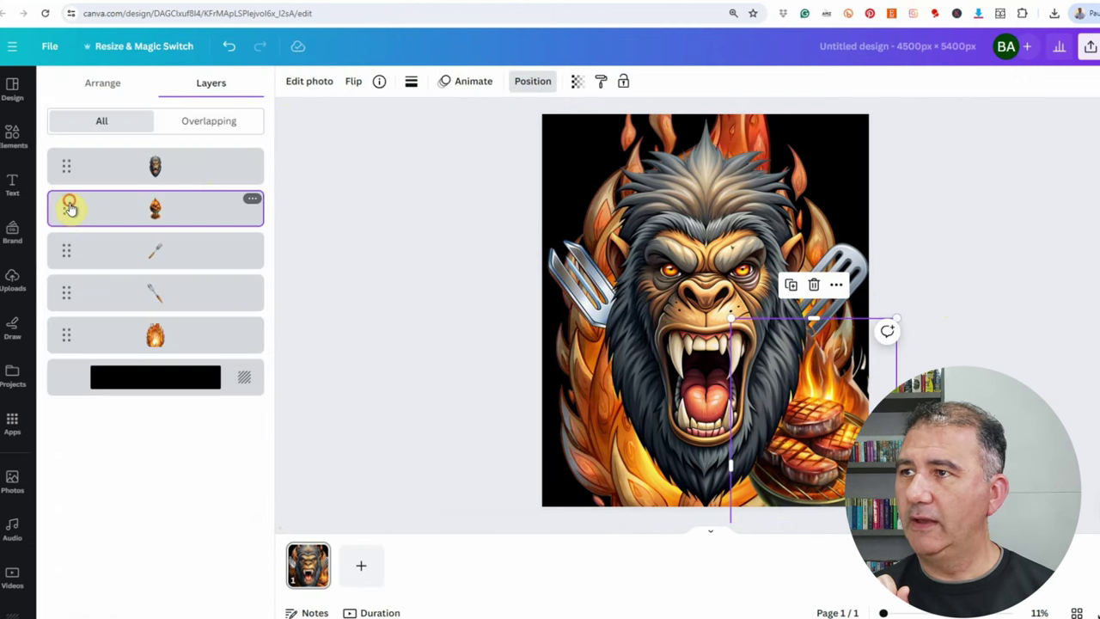
{"action": "mouse_move", "coordinate": [69, 206]}
{"action": "left_mouse_down"}
{"action": "mouse_move", "coordinate": [64, 153]}
{"action": "mouse_move", "coordinate": [98, 163]}
{"action": "mouse_move", "coordinate": [66, 226]}
{"action": "mouse_move", "coordinate": [68, 209]}
{"action": "left_mouse_up"}
{"action": "left_click", "coordinate": [61, 164]}
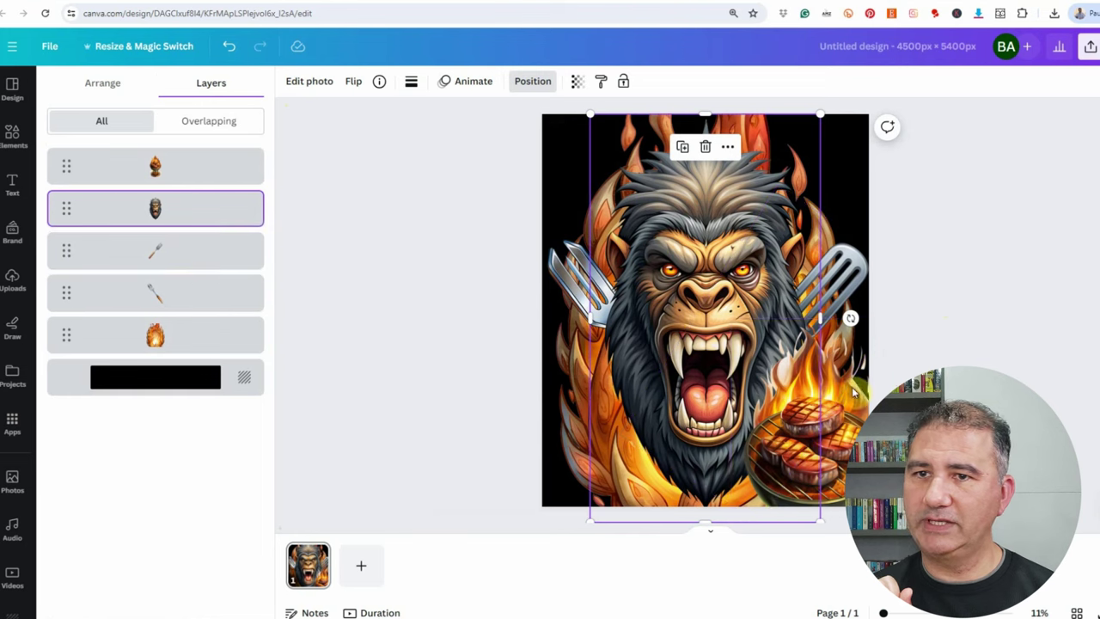
{"action": "left_click_drag", "start_coordinate": [852, 387], "coordinate": [734, 352]}
{"action": "left_click_drag", "start_coordinate": [697, 307], "coordinate": [703, 384]}
{"action": "left_click_drag", "start_coordinate": [703, 435], "coordinate": [703, 414]}
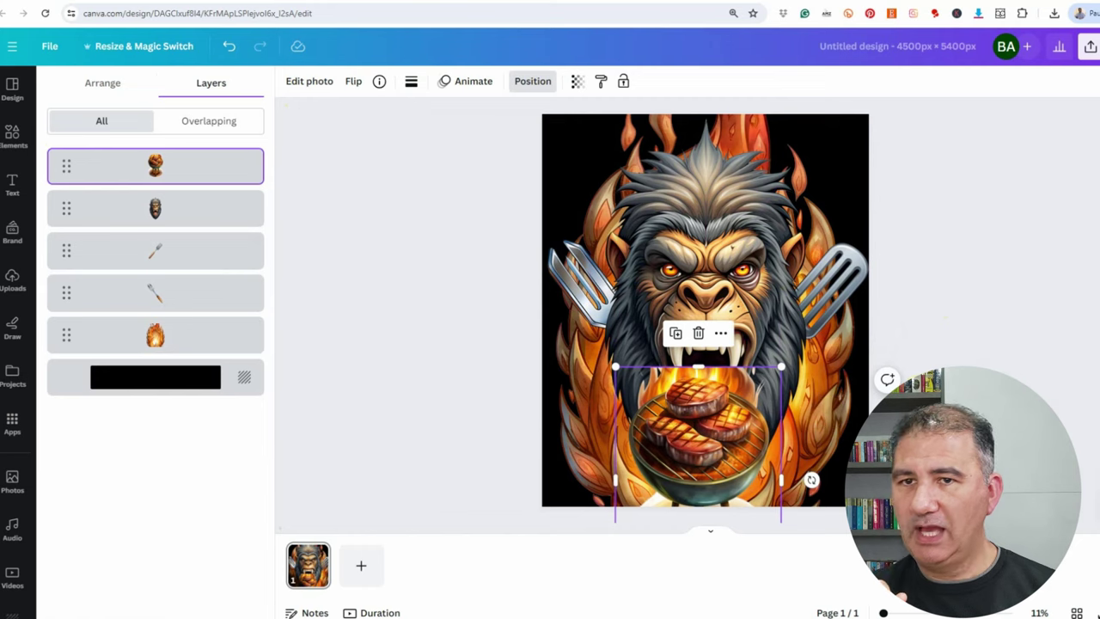
Step: Delete the steak grill from the design
{"action": "left_click", "coordinate": [533, 81]}
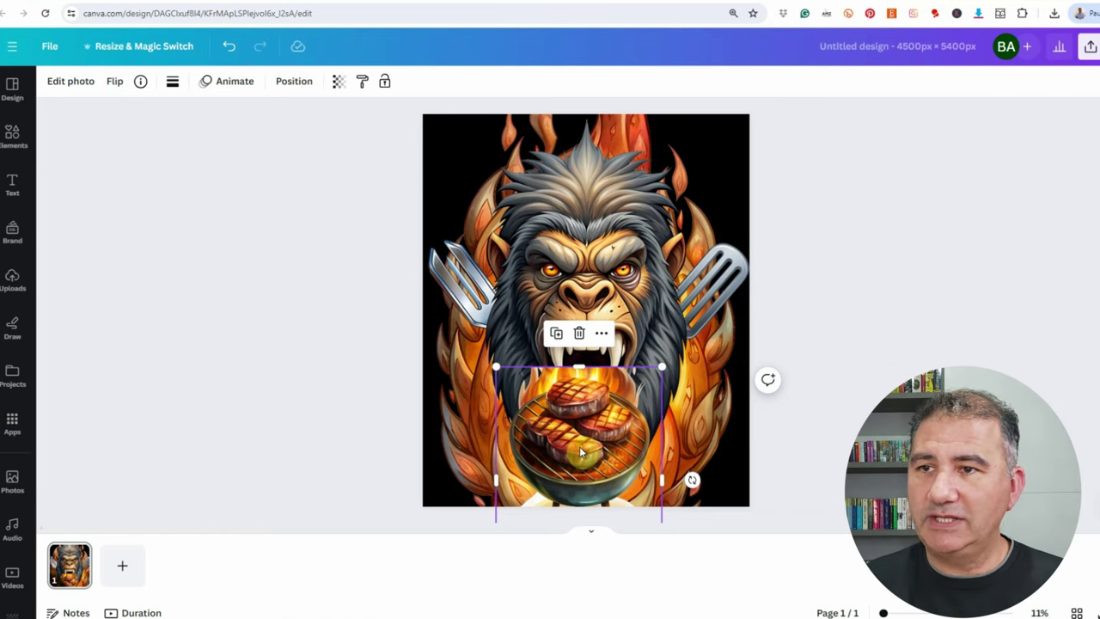
{"action": "key", "text": "Delete"}
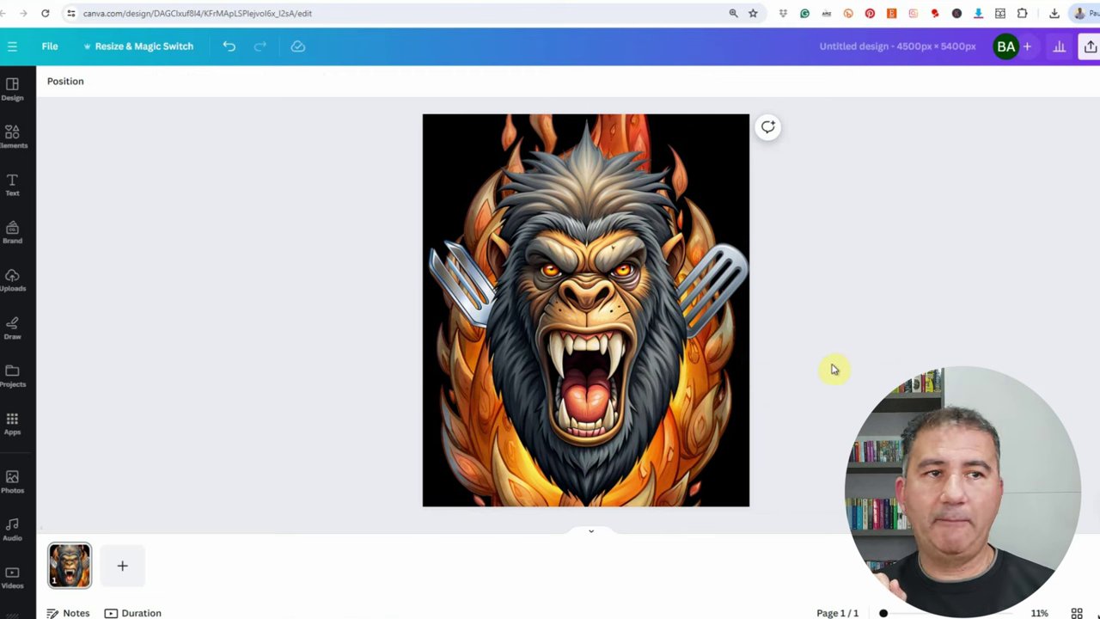
Step: Select the spatula and BBQ fork layers together and move both slightly lower behind the gorilla's head
{"action": "left_click", "coordinate": [747, 270]}
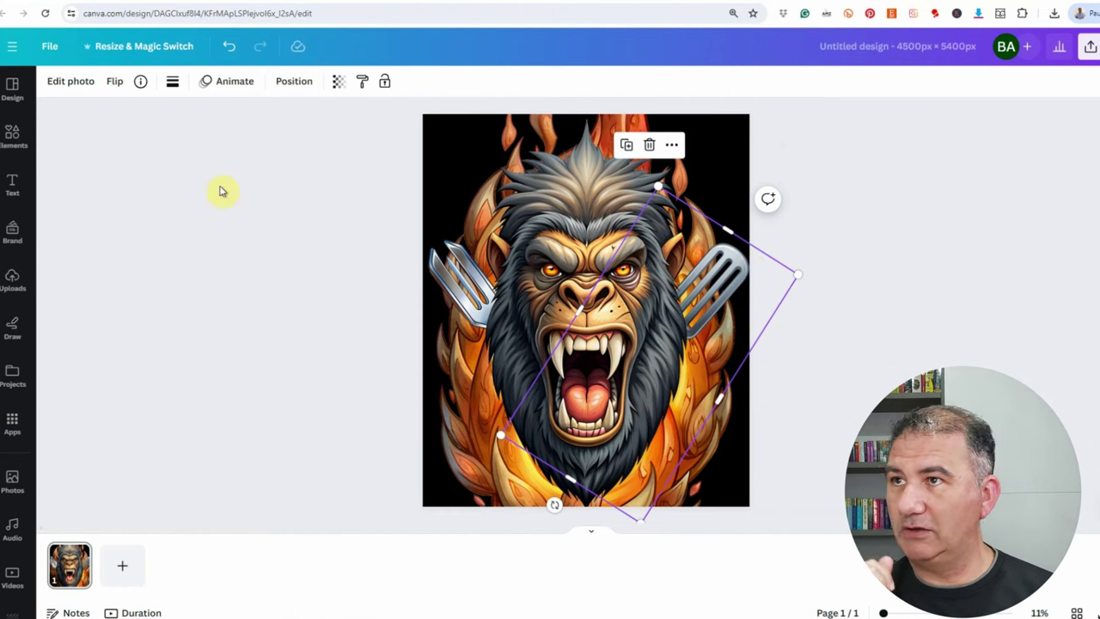
{"action": "left_click", "coordinate": [292, 81]}
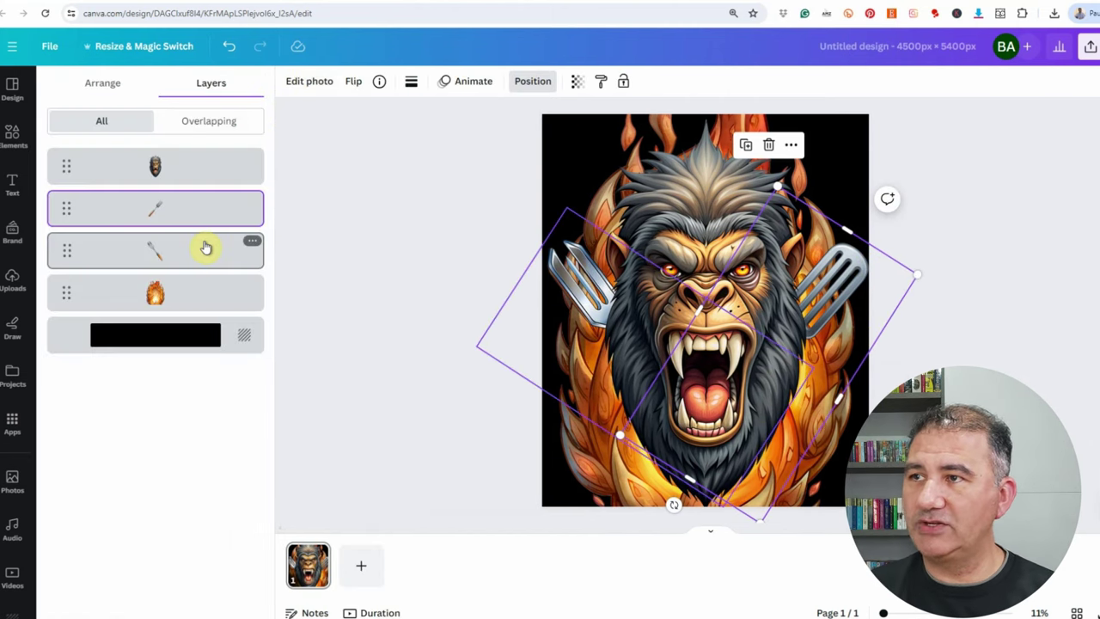
{"action": "left_click", "coordinate": [161, 255], "text": "shift"}
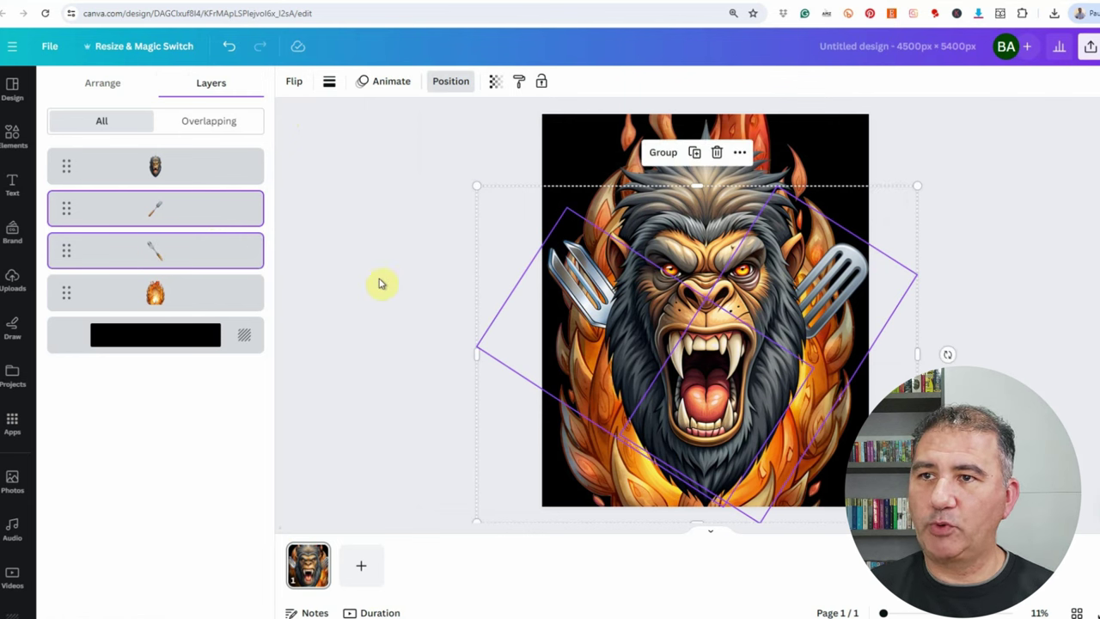
{"action": "left_click_drag", "start_coordinate": [710, 400], "coordinate": [707, 437]}
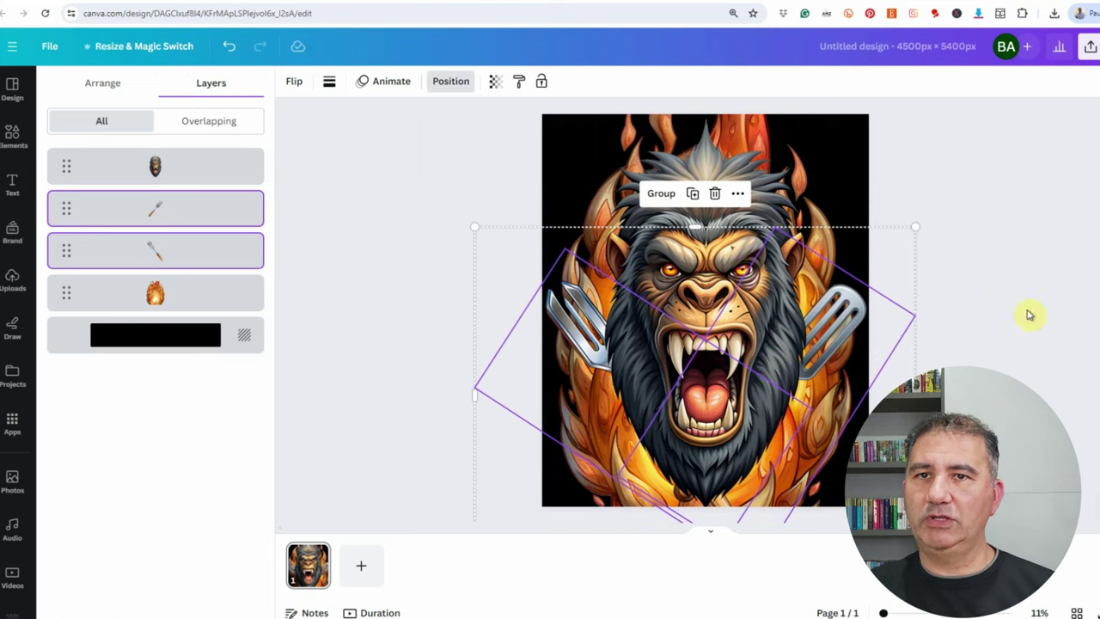
{"action": "left_click", "coordinate": [1003, 298]}
{"action": "left_click", "coordinate": [875, 323]}
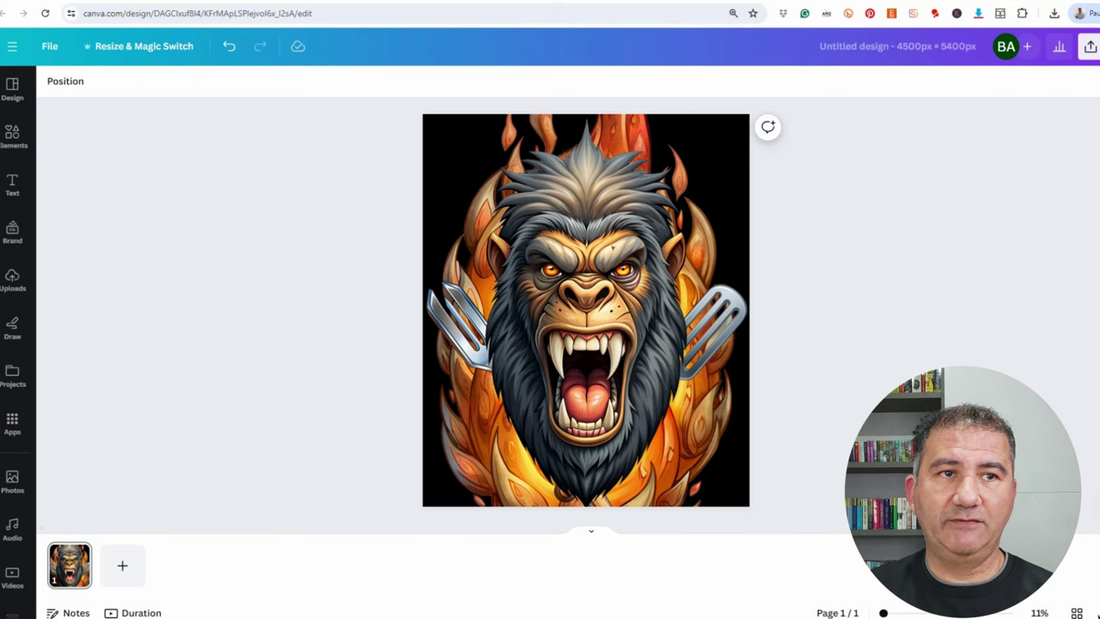
Step: Switch to the Notepad window to read the slogan text and return to the Canva design
{"action": "key", "text": "alt+Tab"}
{"action": "left_click_drag", "start_coordinate": [919, 152], "coordinate": [889, 129]}
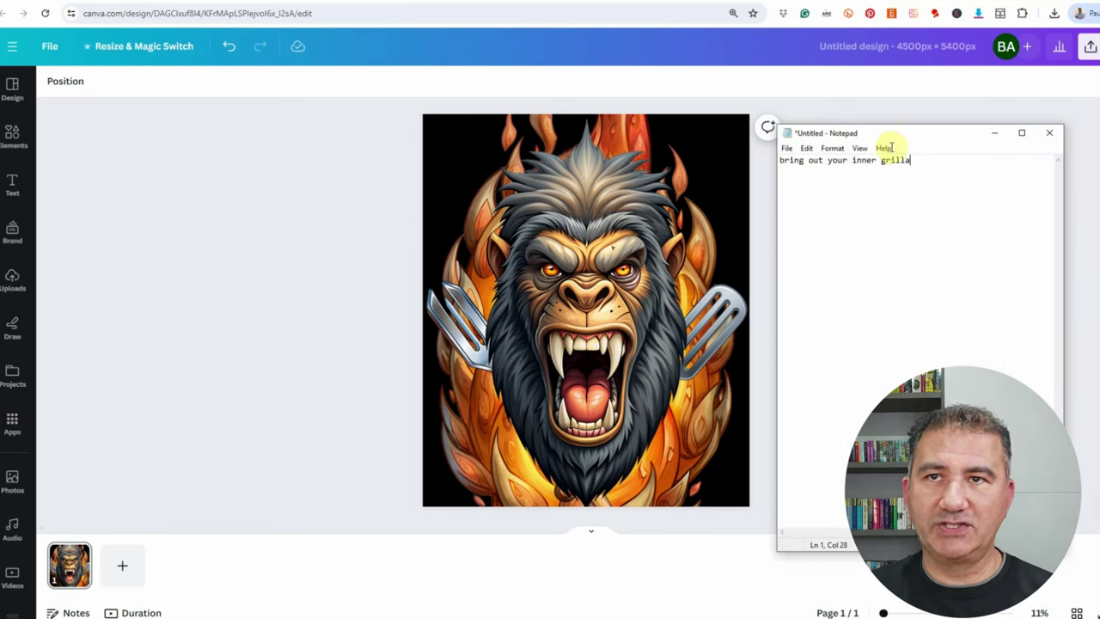
{"action": "key", "text": "alt+Tab"}
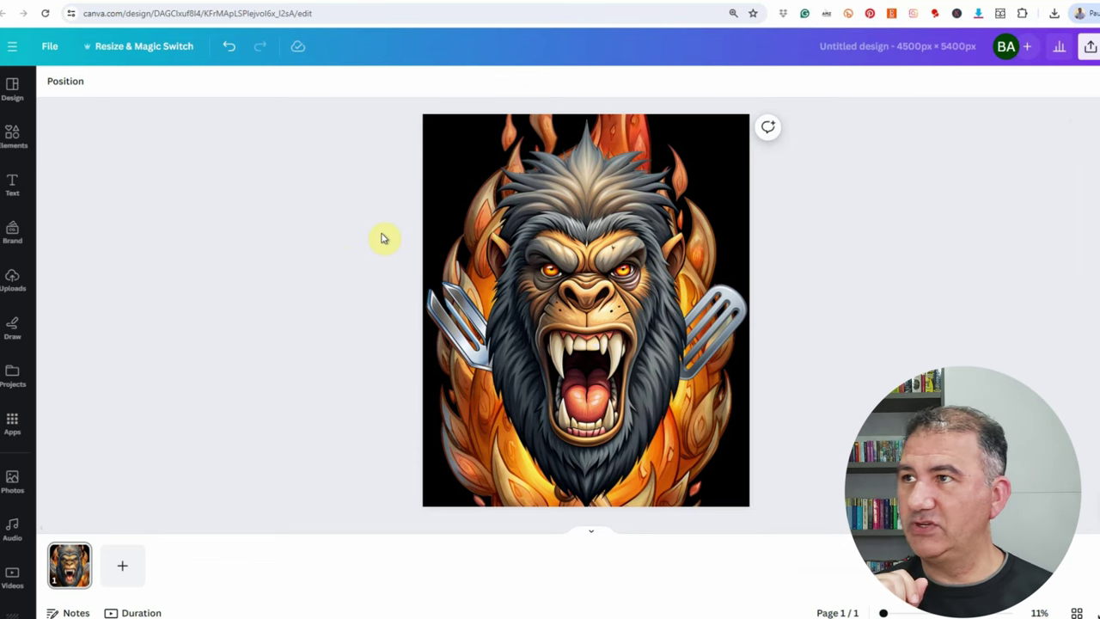
Step: Add a heading text box to the page and set its font size to 350
{"action": "left_click", "coordinate": [13, 185]}
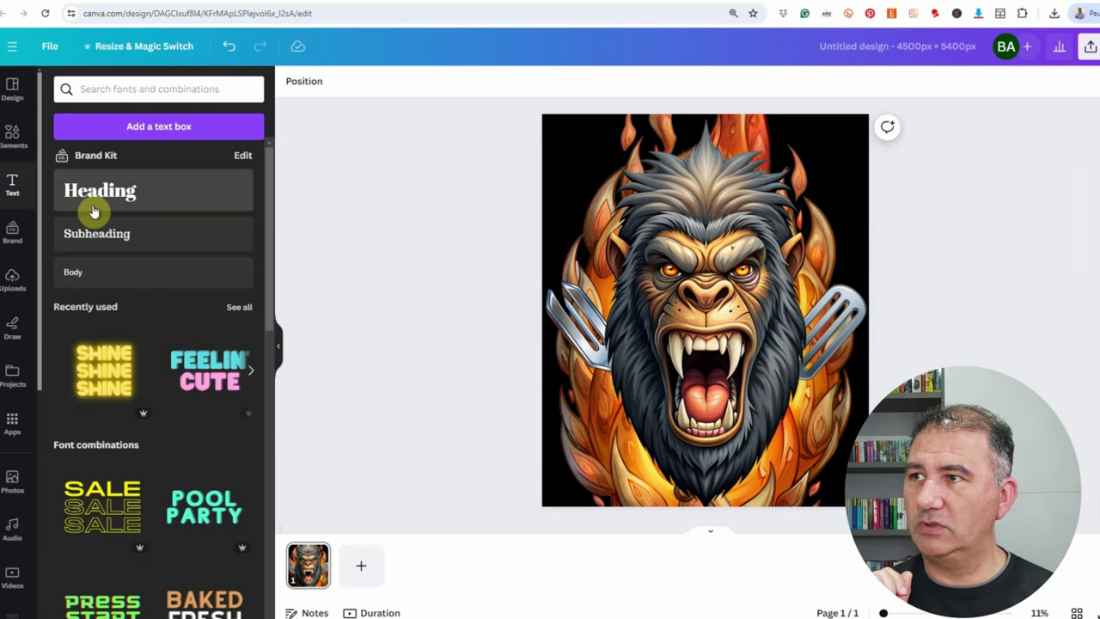
{"action": "left_click", "coordinate": [93, 190]}
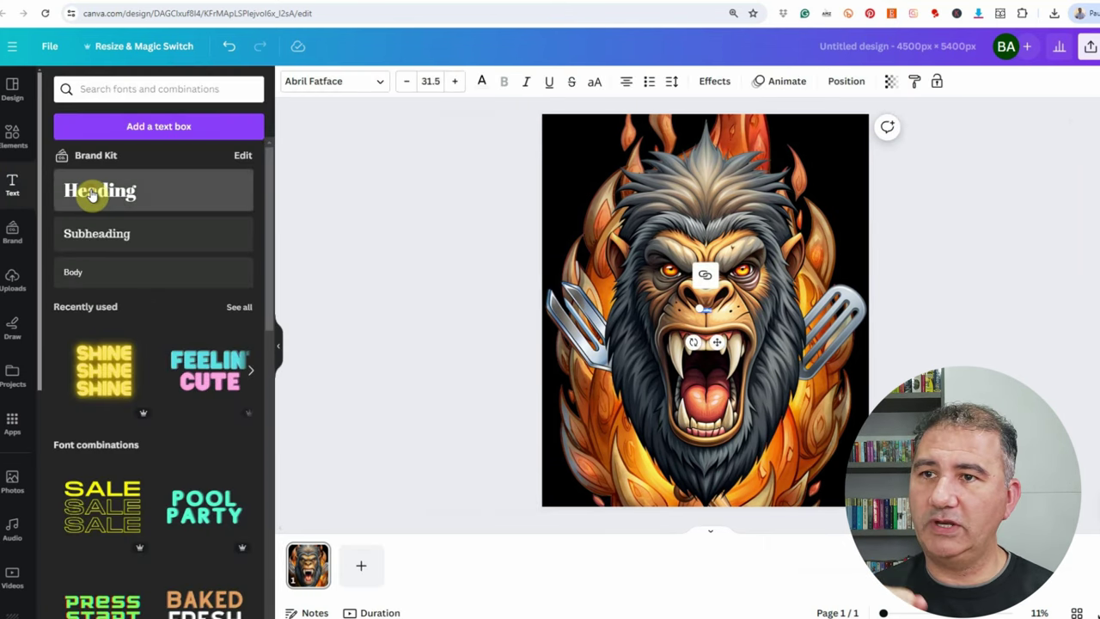
{"action": "left_click", "coordinate": [434, 81]}
{"action": "type", "text": "350"}
{"action": "key", "text": "Return"}
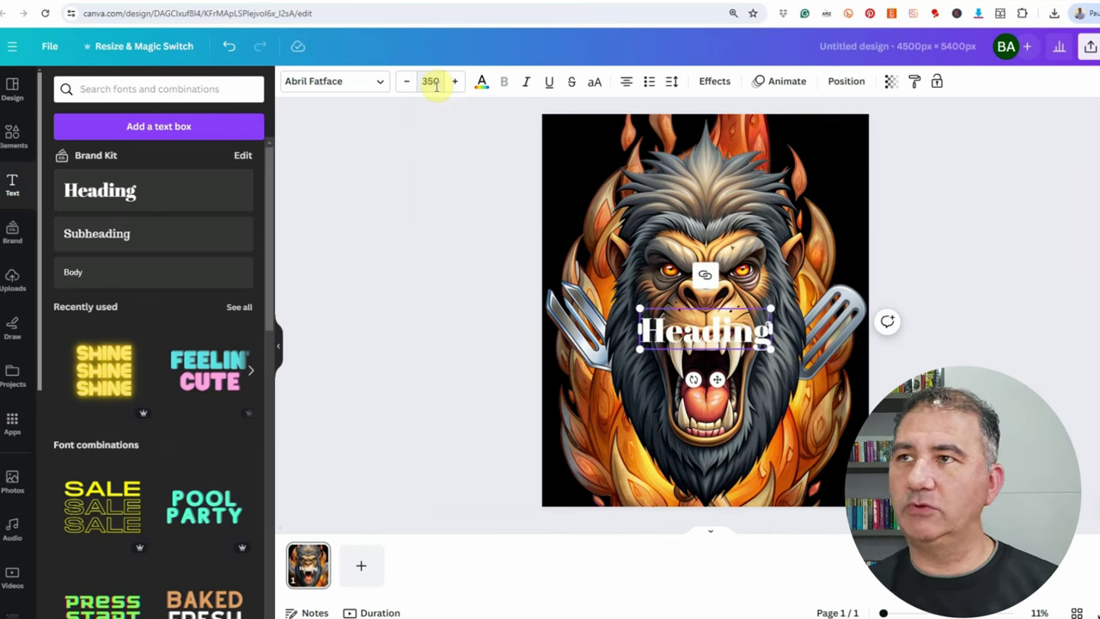
Step: Search the fonts for "western" and apply Chunk Five to the heading
{"action": "left_click", "coordinate": [359, 87]}
{"action": "left_click", "coordinate": [175, 121]}
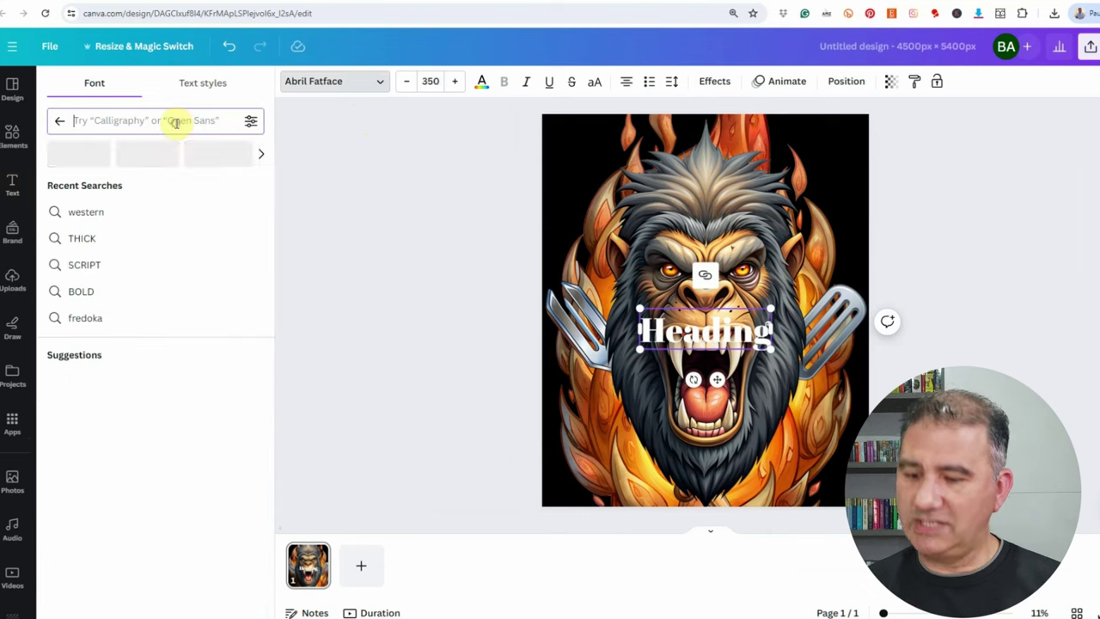
{"action": "type", "text": "western"}
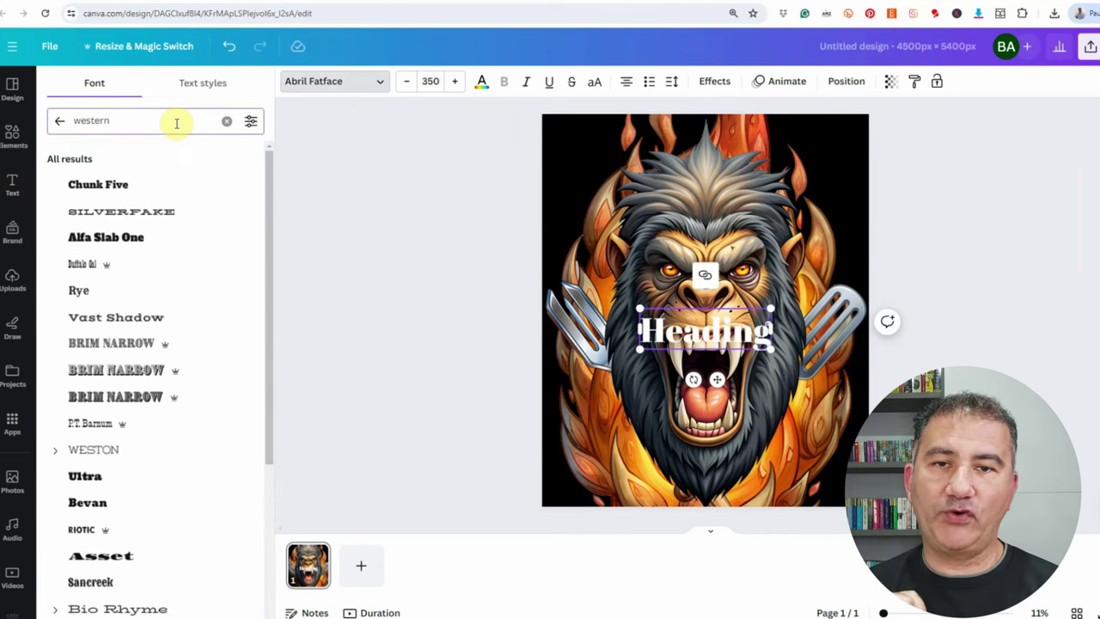
{"action": "left_click", "coordinate": [92, 189]}
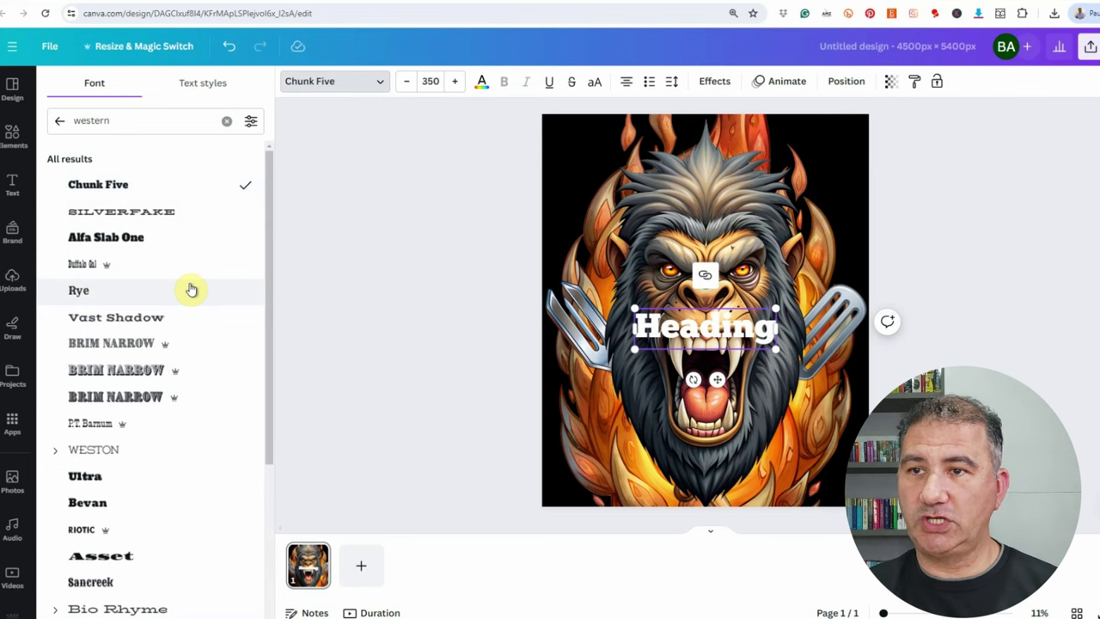
Step: Move the heading over the gorilla's chin and enlarge it to nearly the full page width, about font size 783
{"action": "left_click", "coordinate": [695, 361]}
{"action": "left_click", "coordinate": [706, 325]}
{"action": "left_click_drag", "start_coordinate": [705, 324], "coordinate": [705, 460]}
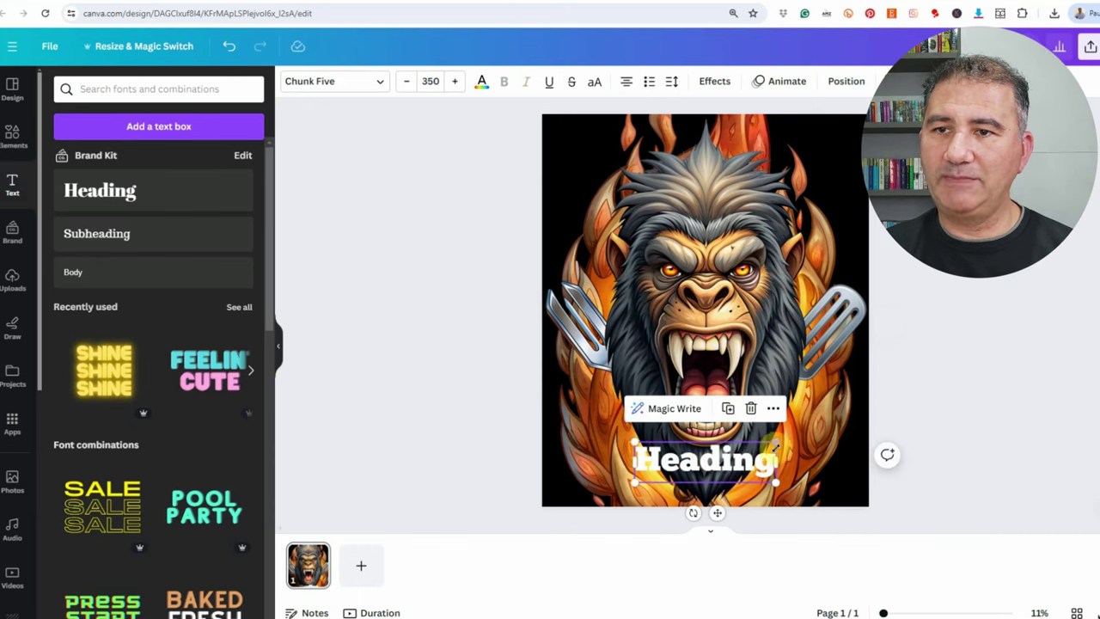
{"action": "left_click_drag", "start_coordinate": [774, 445], "coordinate": [855, 387]}
{"action": "left_click_drag", "start_coordinate": [634, 418], "coordinate": [542, 400]}
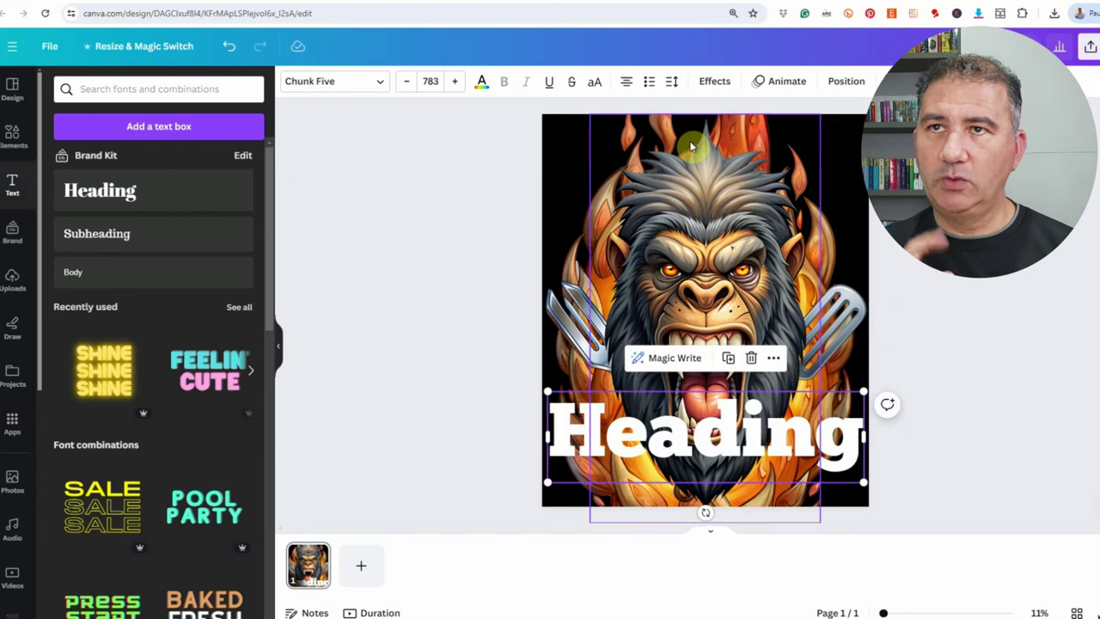
Step: Apply the Curve shape effect to the heading and set the curve to -84 so the text bends downward
{"action": "left_click", "coordinate": [714, 81]}
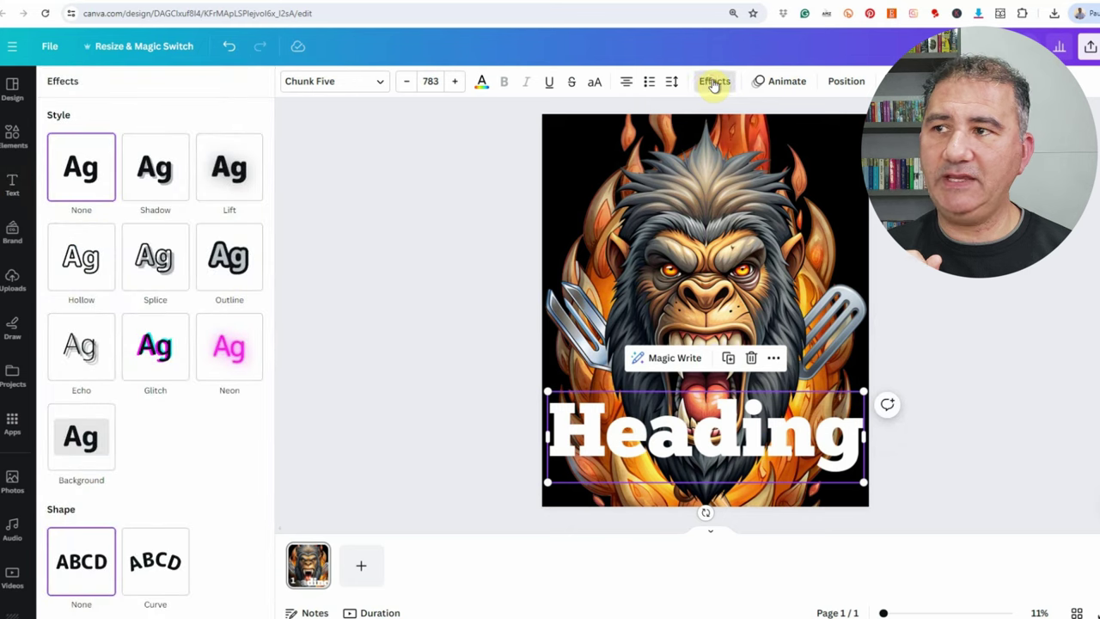
{"action": "left_click", "coordinate": [157, 568]}
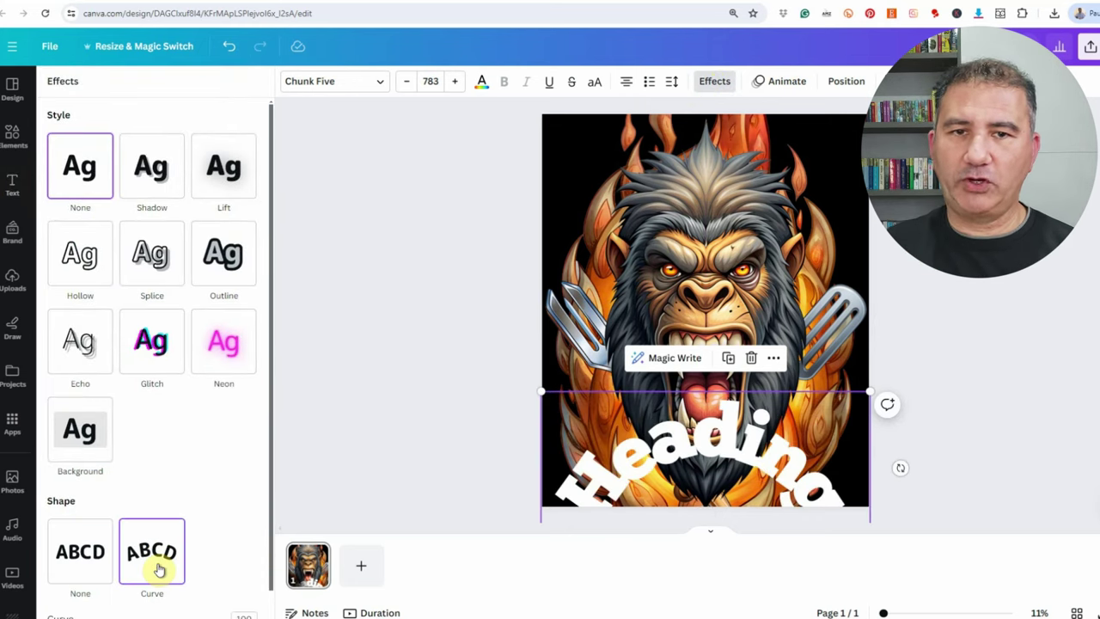
{"action": "scroll", "coordinate": [155, 516], "scroll_direction": "down", "scroll_amount": 1}
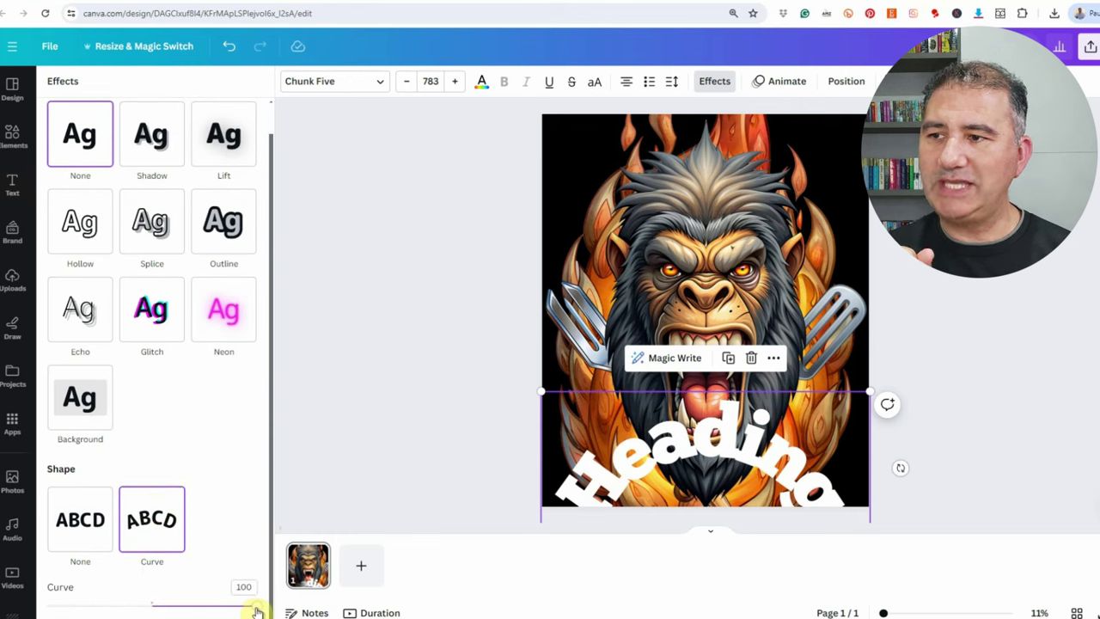
{"action": "left_click_drag", "start_coordinate": [256, 608], "coordinate": [67, 607]}
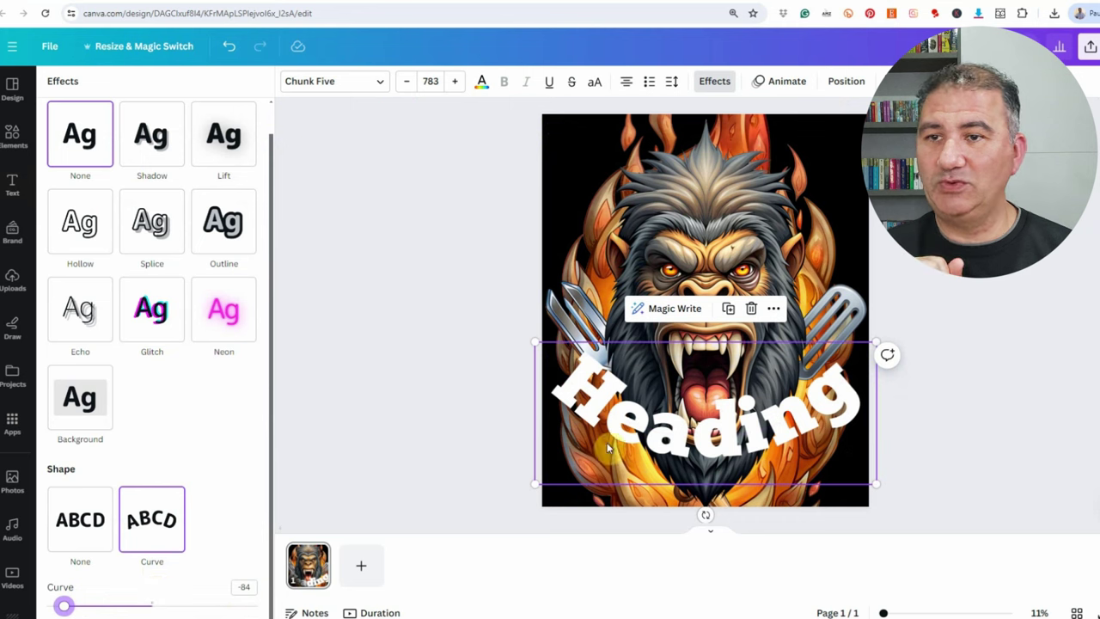
Step: Replace the curved heading's text with "GRILLA"
{"action": "double_click", "coordinate": [684, 429]}
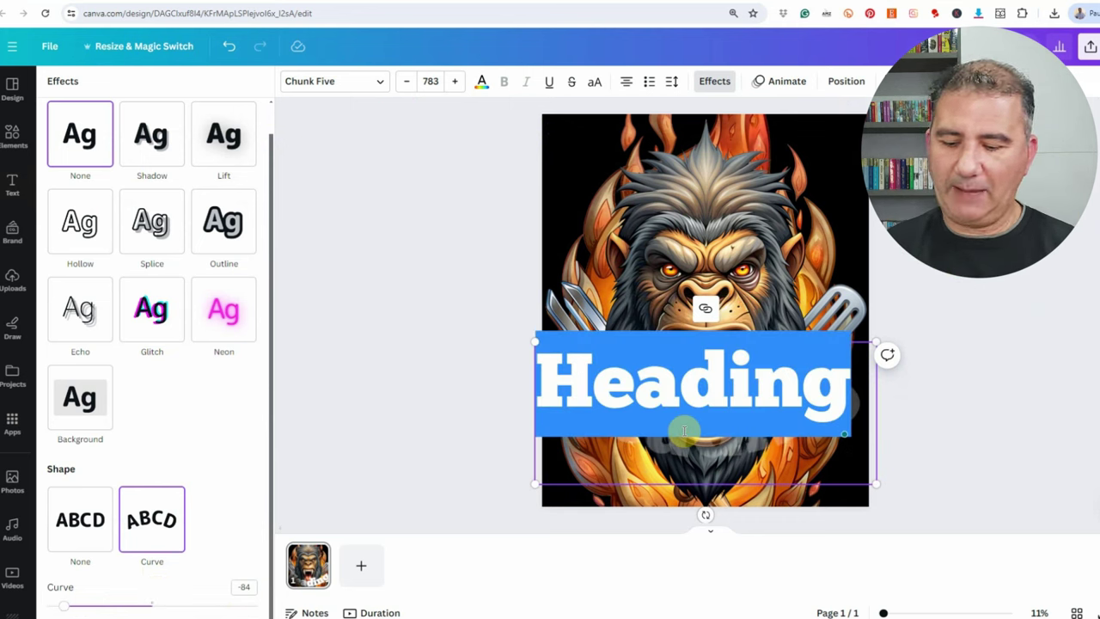
{"action": "type", "text": "GRILLA"}
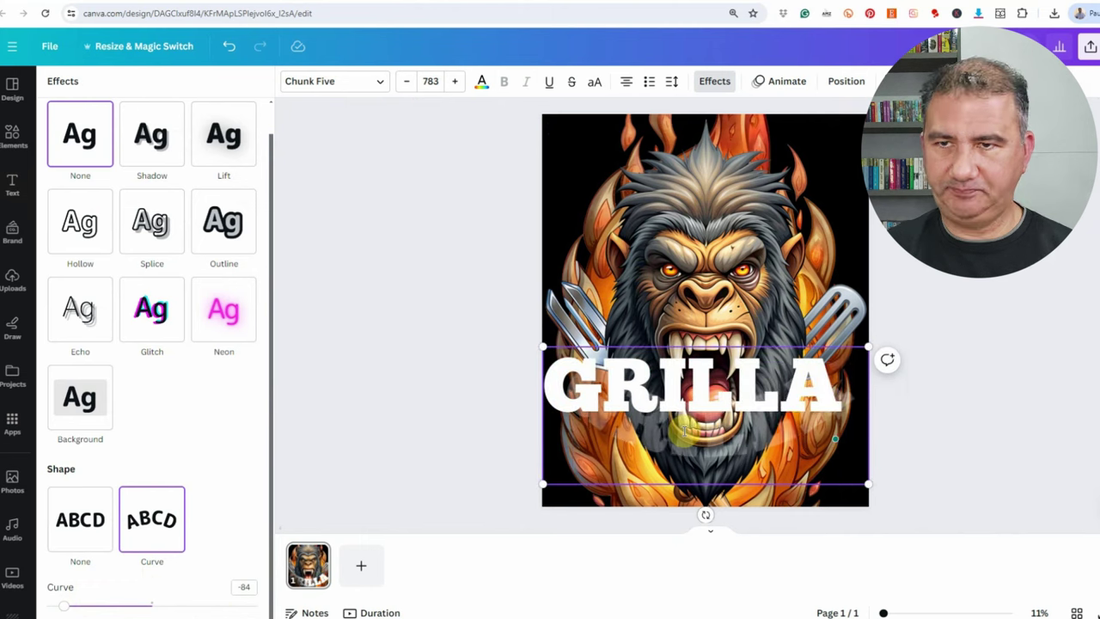
{"action": "left_click", "coordinate": [277, 345]}
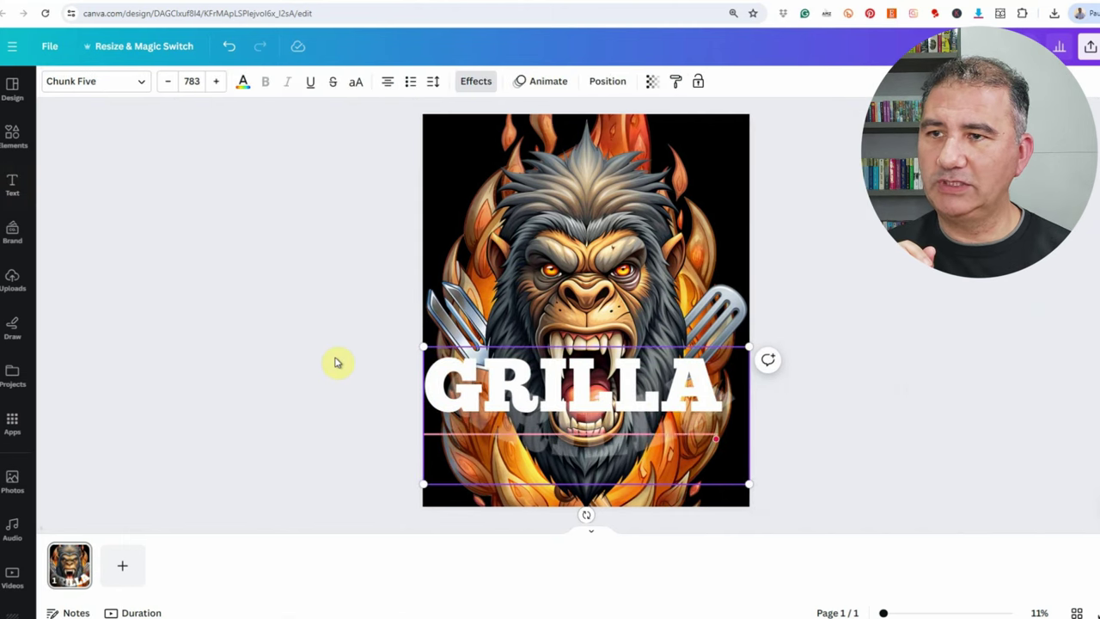
Step: Reapply the Curve shape effect to the GRILLA text and set the curve to -79 so it bends downward
{"action": "mouse_move", "coordinate": [576, 374]}
{"action": "left_click", "coordinate": [475, 81]}
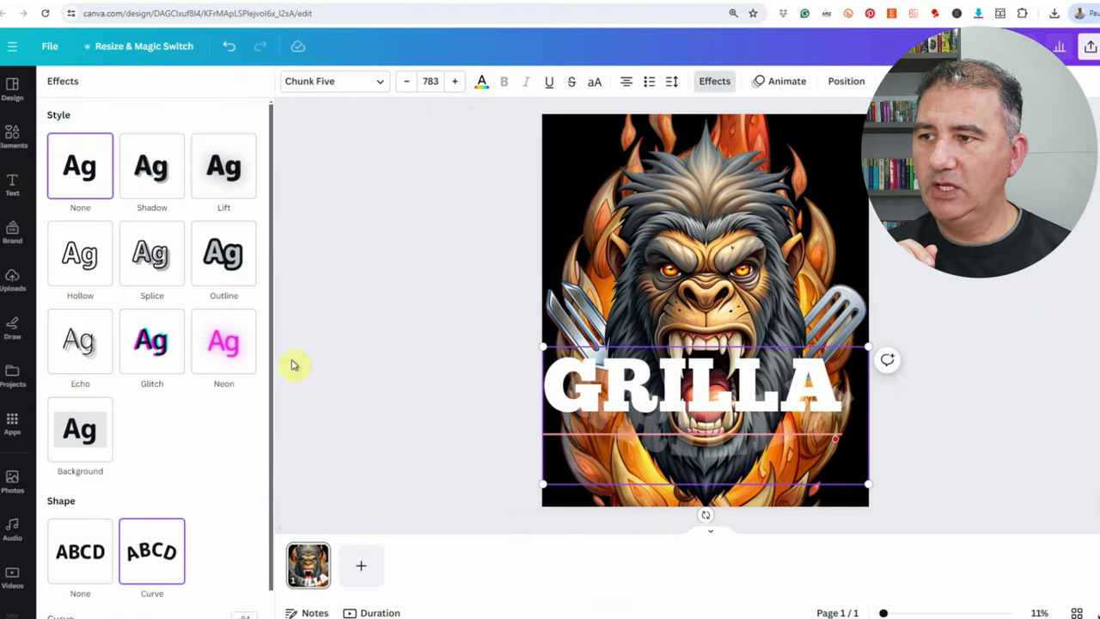
{"action": "left_click", "coordinate": [139, 563]}
{"action": "scroll", "coordinate": [237, 571], "scroll_direction": "down", "scroll_amount": 1}
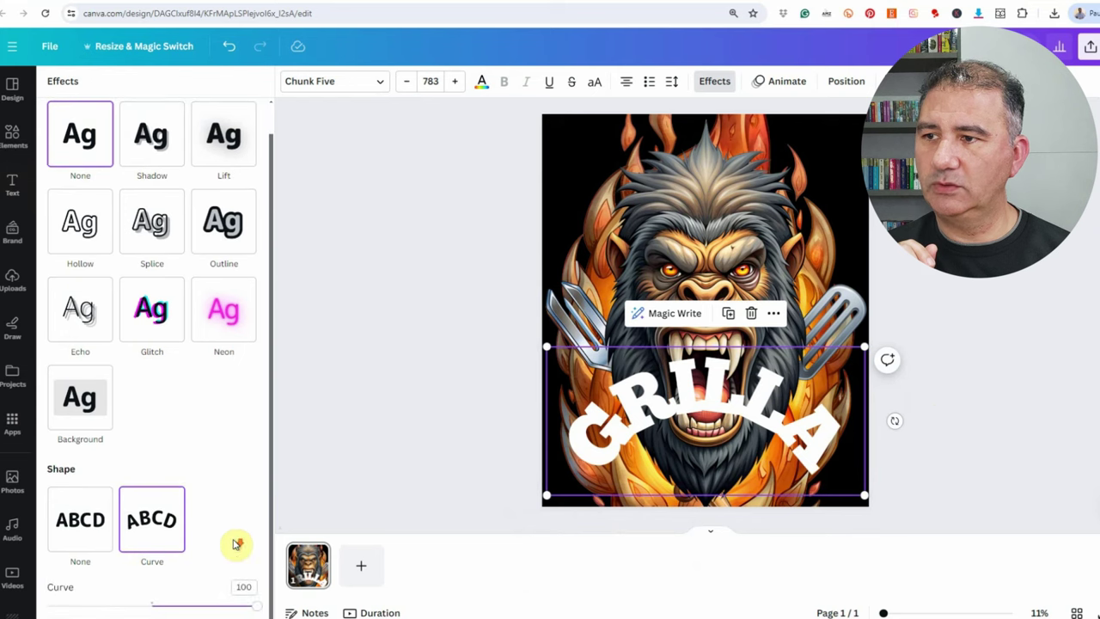
{"action": "left_click_drag", "start_coordinate": [258, 613], "coordinate": [68, 606]}
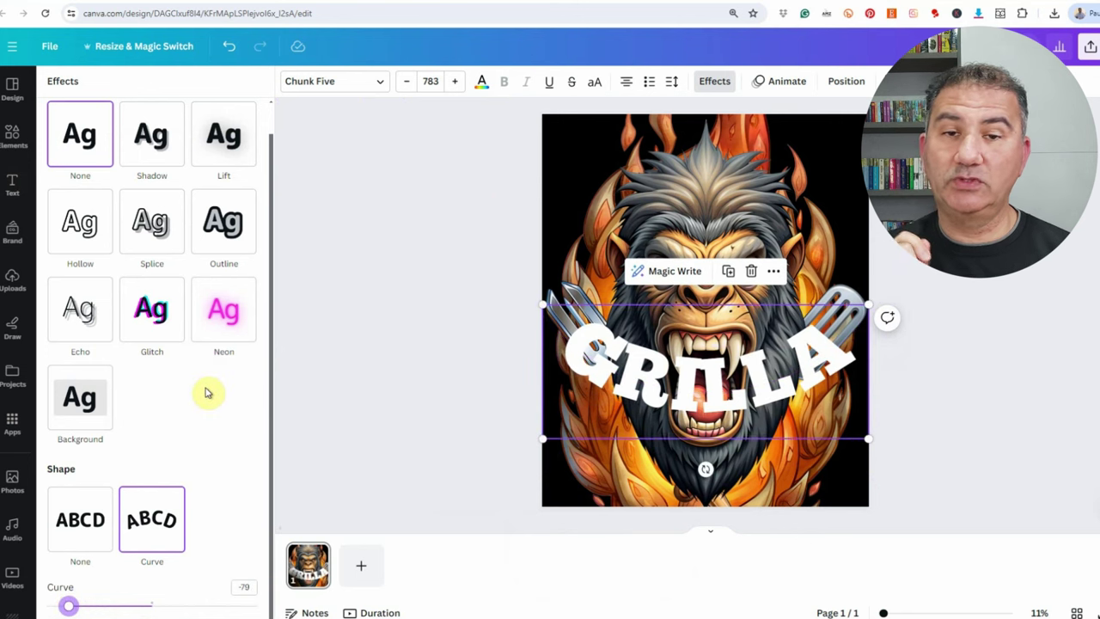
Step: Give the GRILLA text a black Outline effect with a thickness of 60
{"action": "left_click", "coordinate": [228, 223]}
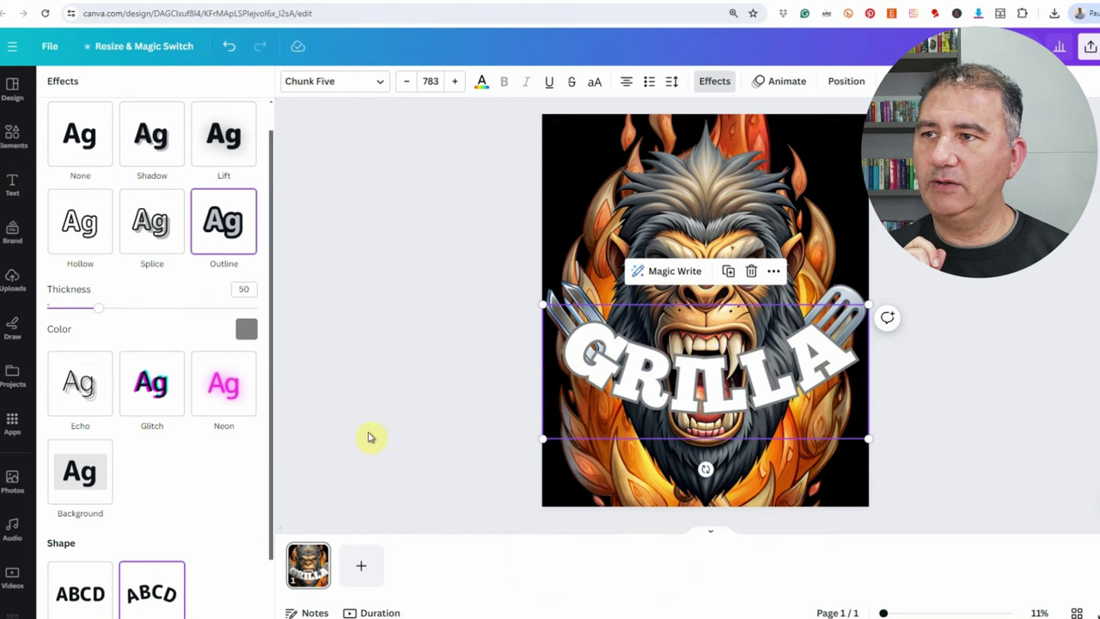
{"action": "left_click", "coordinate": [247, 334]}
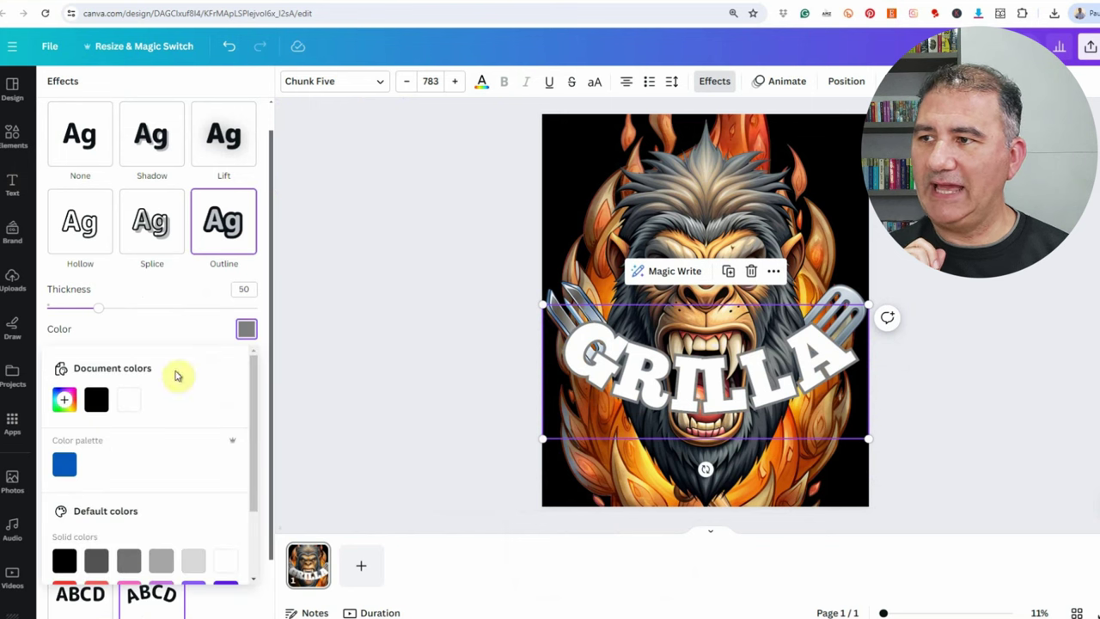
{"action": "left_click", "coordinate": [98, 401]}
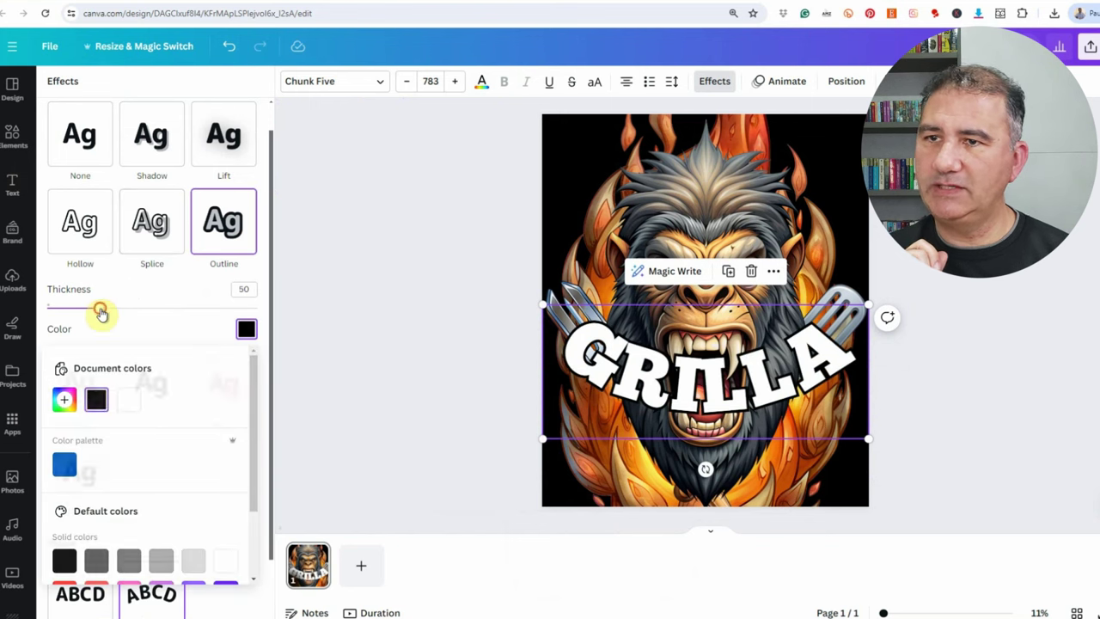
{"action": "left_click_drag", "start_coordinate": [101, 309], "coordinate": [110, 316]}
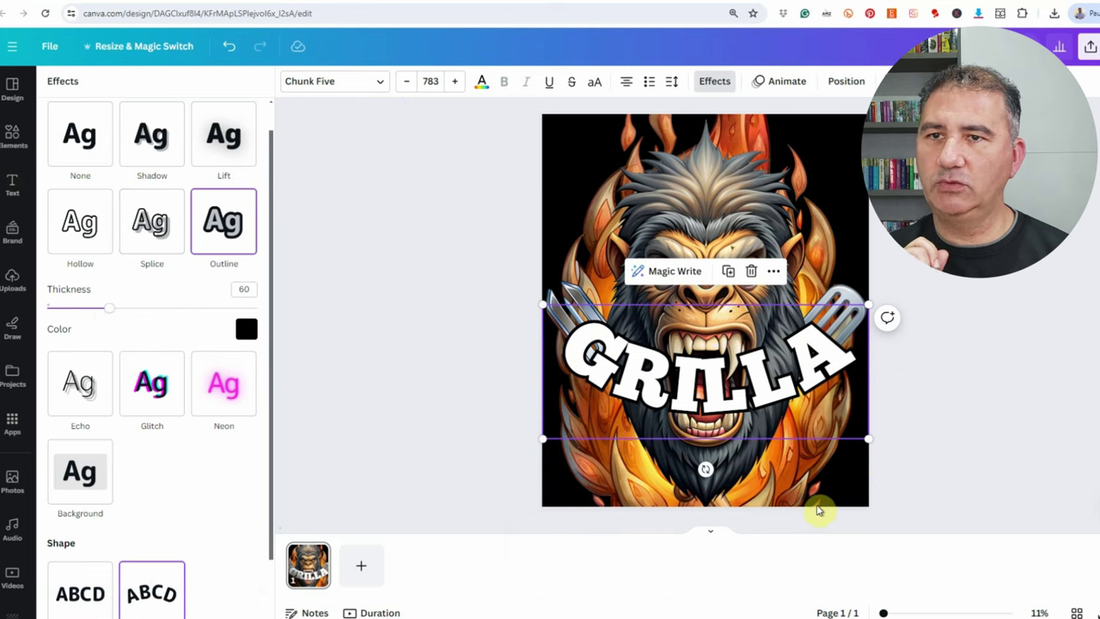
Step: Move the GRILLA text below the gorilla's mouth to the bottom edge of the page
{"action": "left_click", "coordinate": [645, 394]}
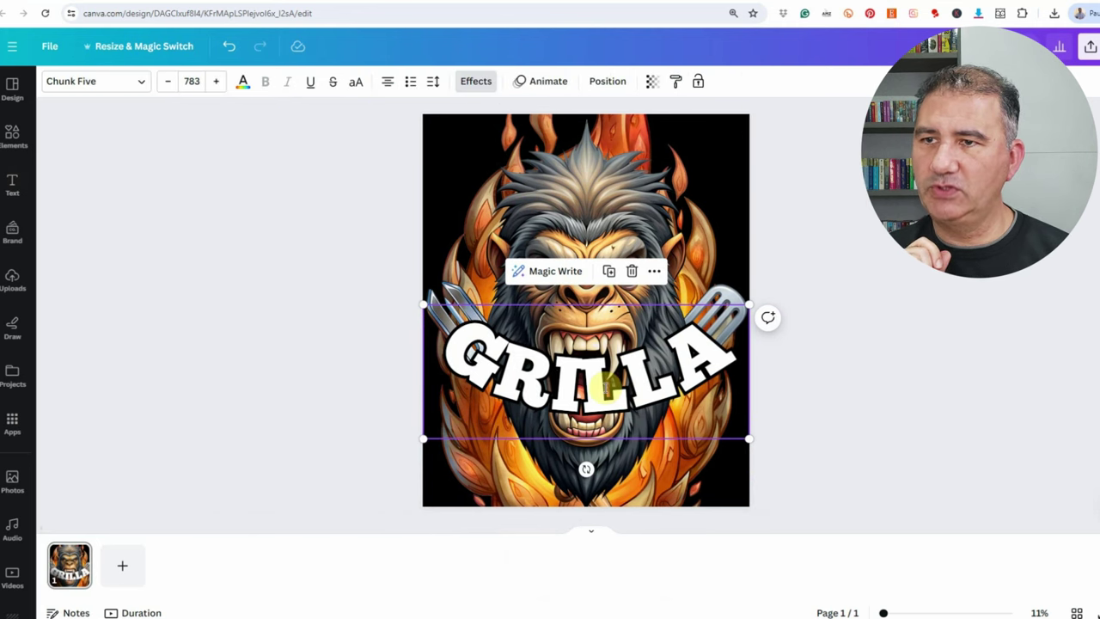
{"action": "left_click_drag", "start_coordinate": [601, 380], "coordinate": [605, 471]}
{"action": "scroll", "coordinate": [606, 469], "scroll_direction": "down", "scroll_amount": 1}
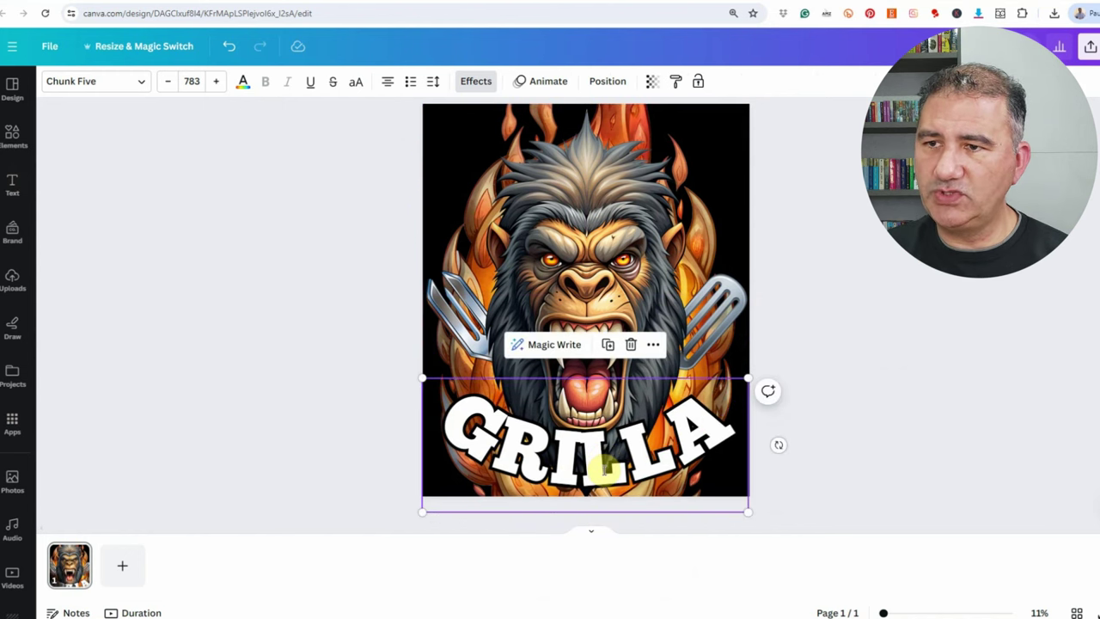
{"action": "left_click", "coordinate": [582, 492]}
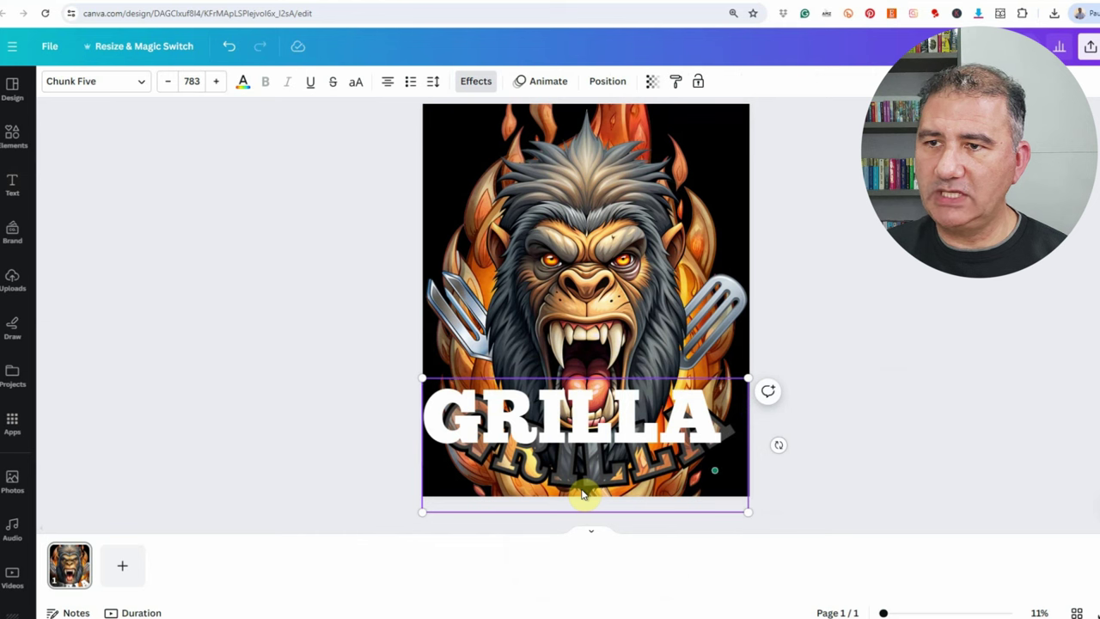
{"action": "left_click", "coordinate": [901, 365]}
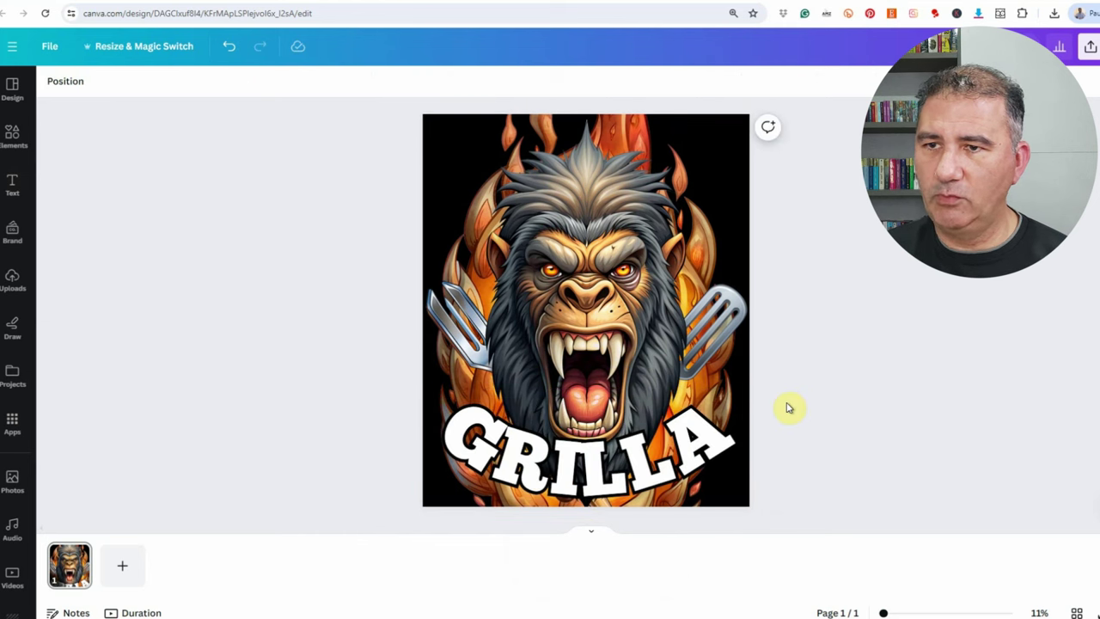
{"action": "left_click", "coordinate": [776, 454]}
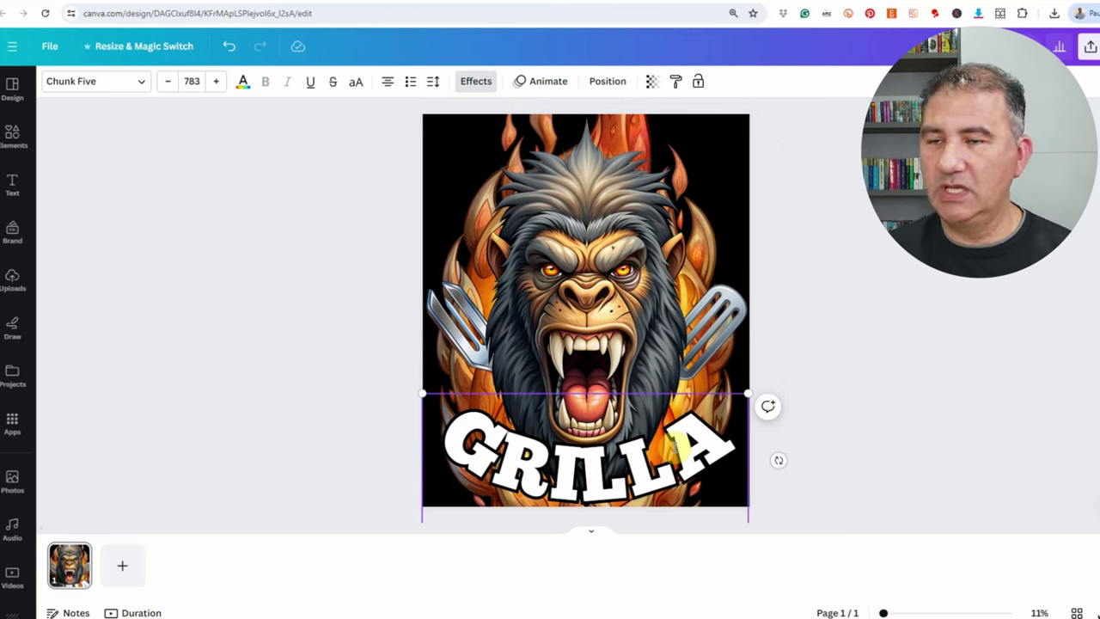
{"action": "left_click", "coordinate": [843, 286]}
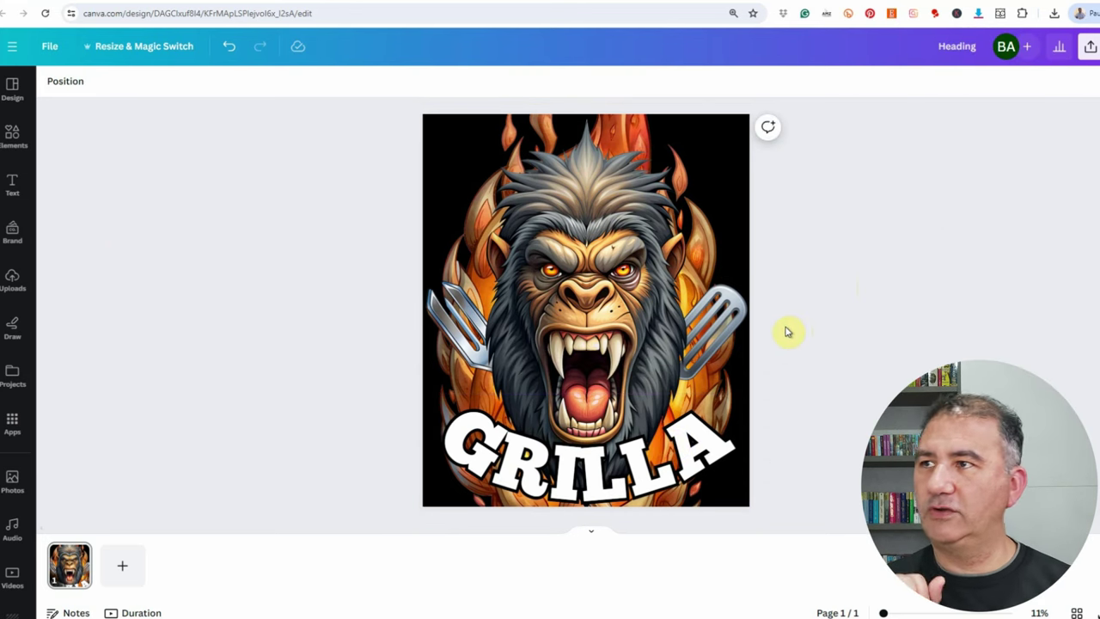
Step: Add a second heading text box, set its font size to 300 and apply the Chunk Five font
{"action": "left_click", "coordinate": [11, 189]}
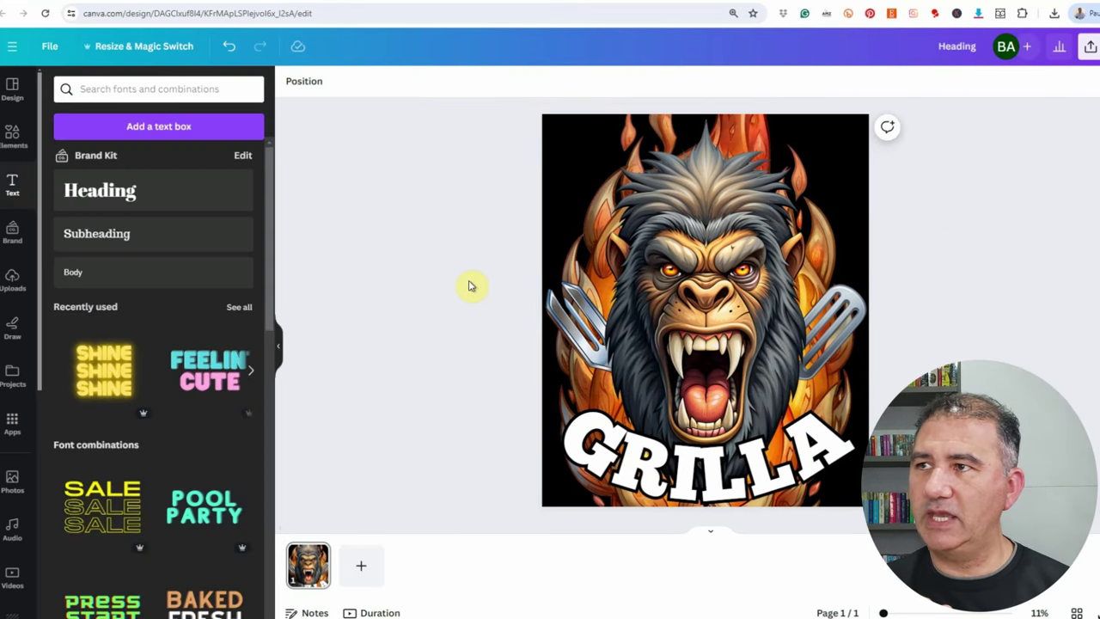
{"action": "left_click", "coordinate": [135, 199]}
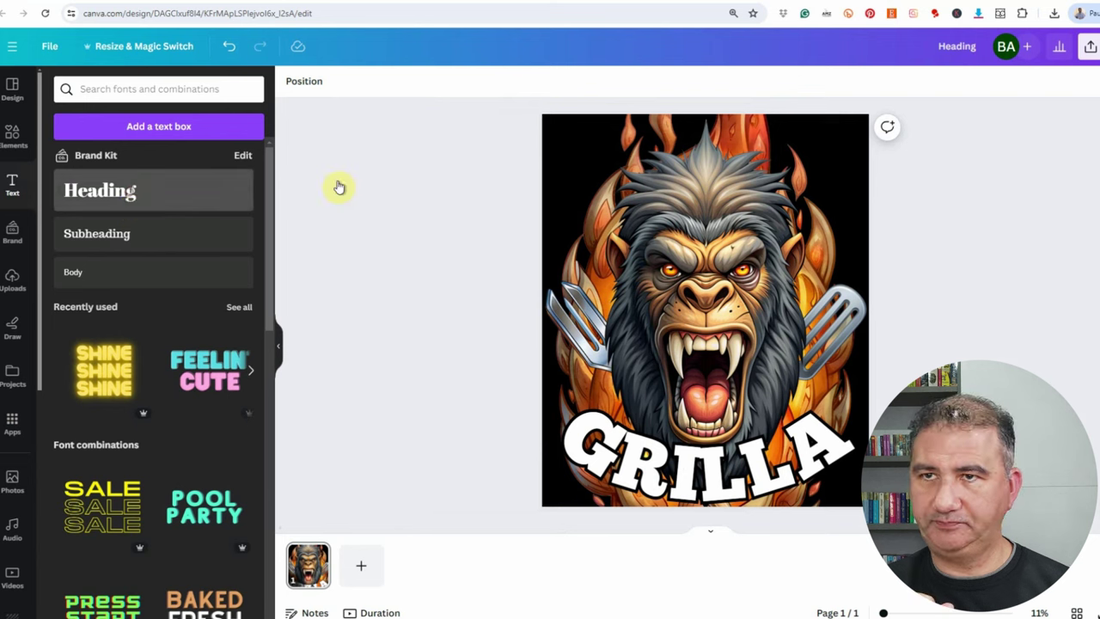
{"action": "left_click", "coordinate": [430, 80]}
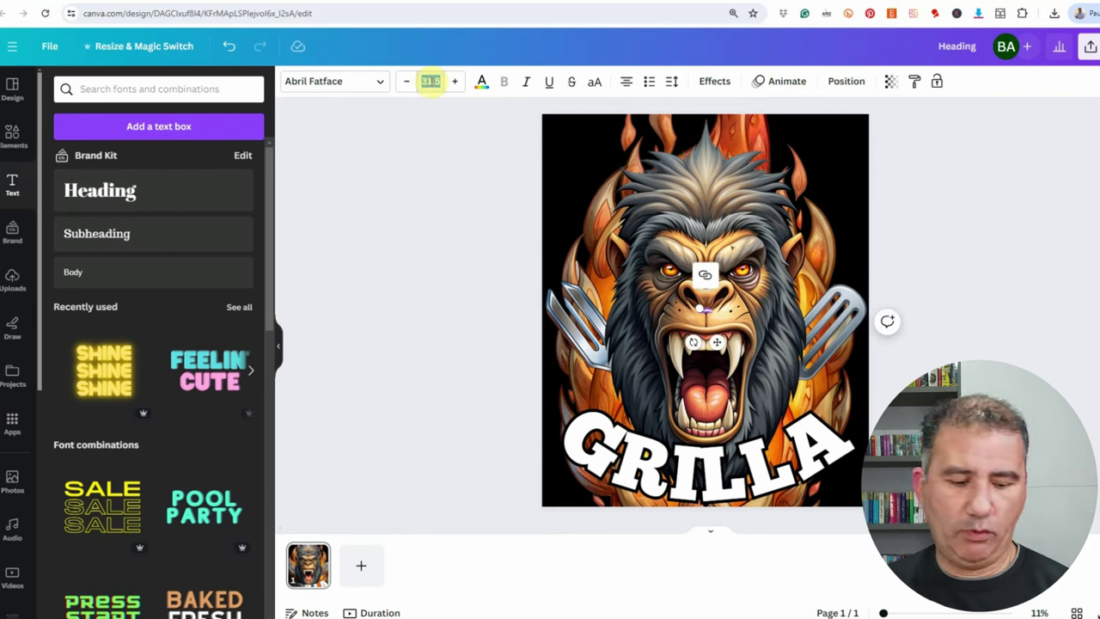
{"action": "type", "text": "300"}
{"action": "key", "text": "Return"}
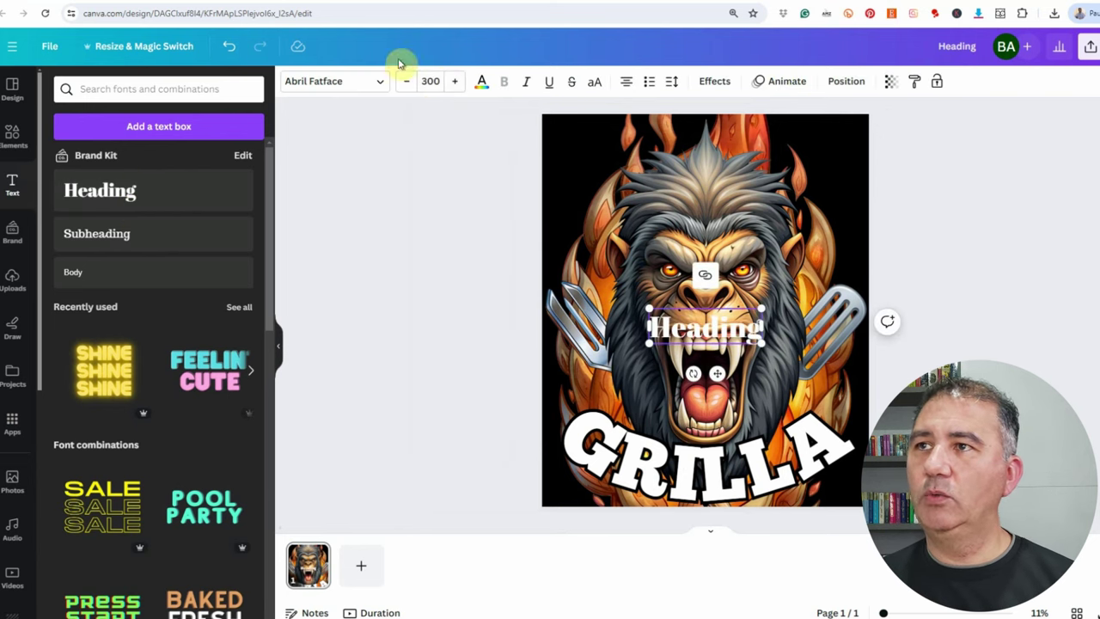
{"action": "left_click", "coordinate": [359, 81]}
{"action": "left_click", "coordinate": [142, 186]}
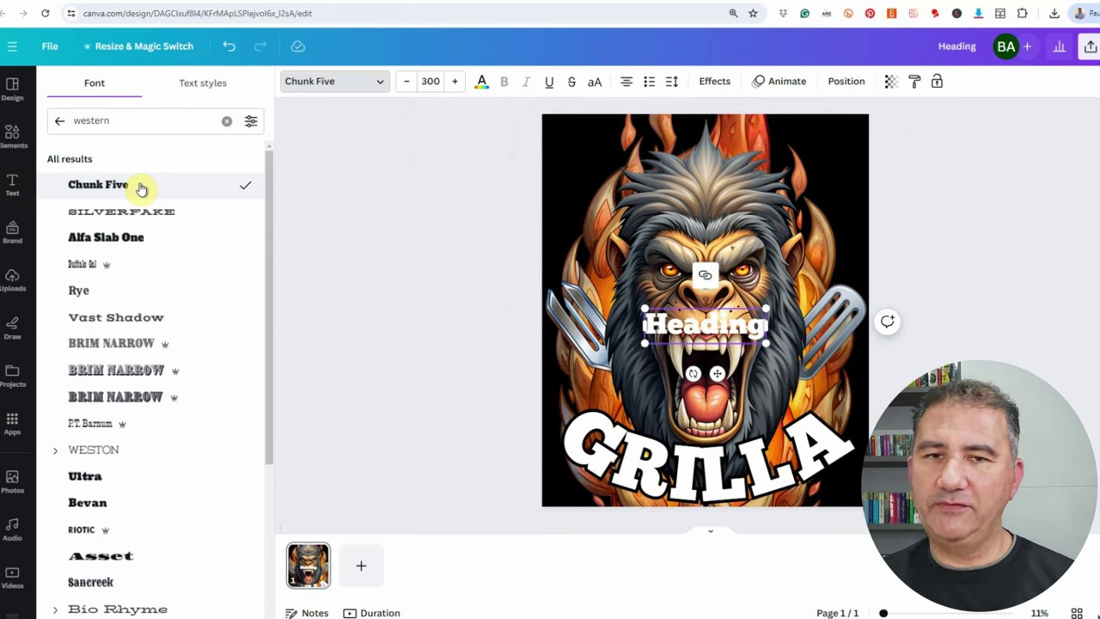
Step: Replace the new heading's text with "BRING OUT YOUR INNER"
{"action": "double_click", "coordinate": [737, 320]}
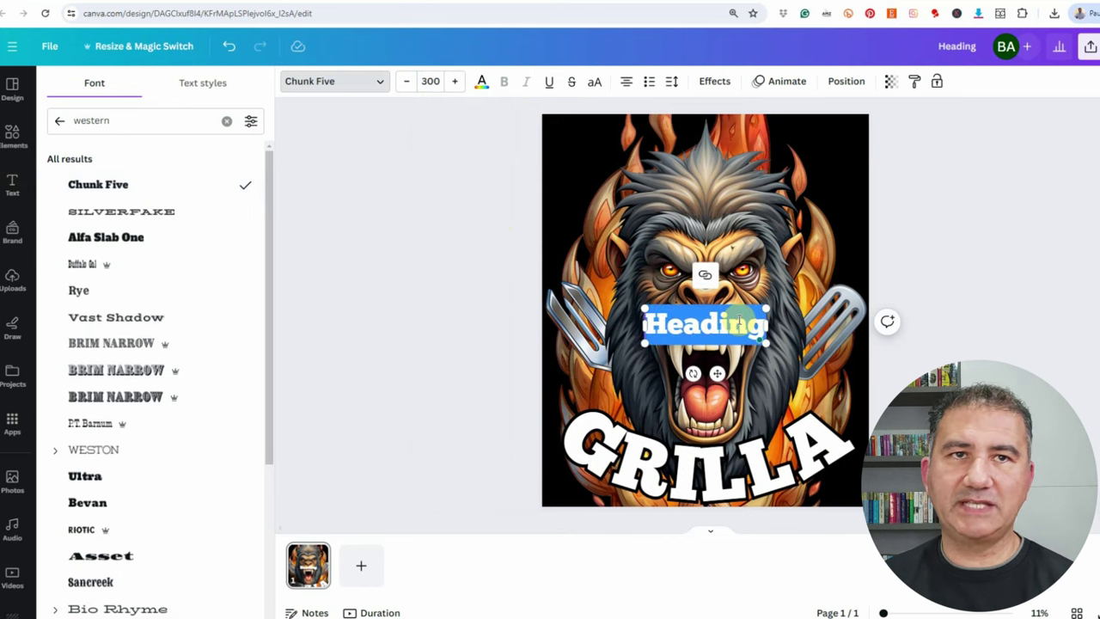
{"action": "type", "text": "BRING"}
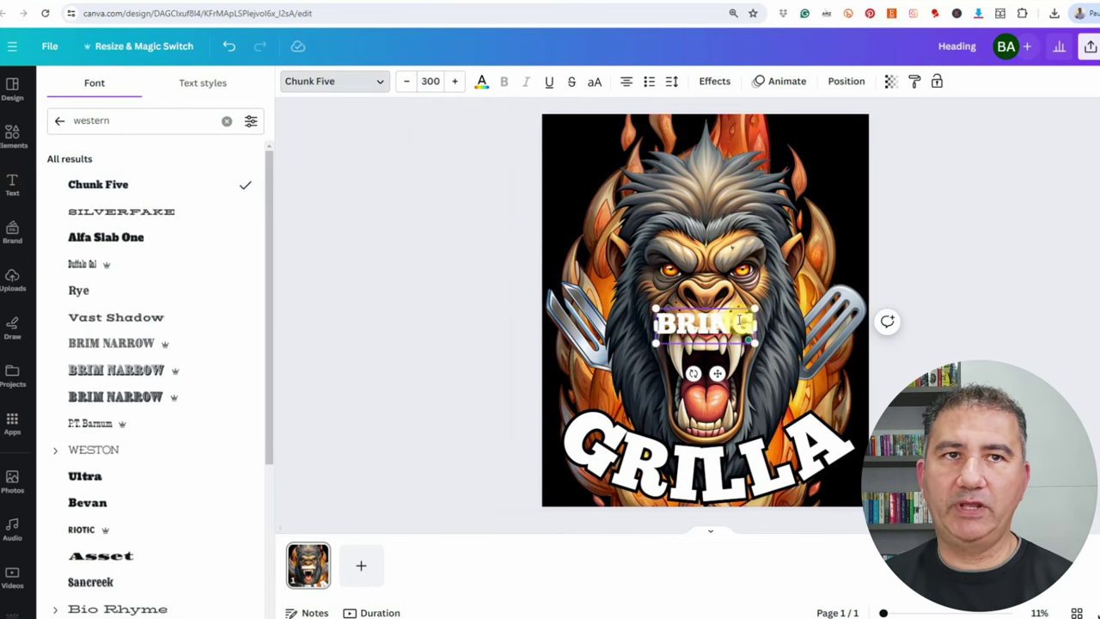
{"action": "type", "text": " OUT YOUR INNER"}
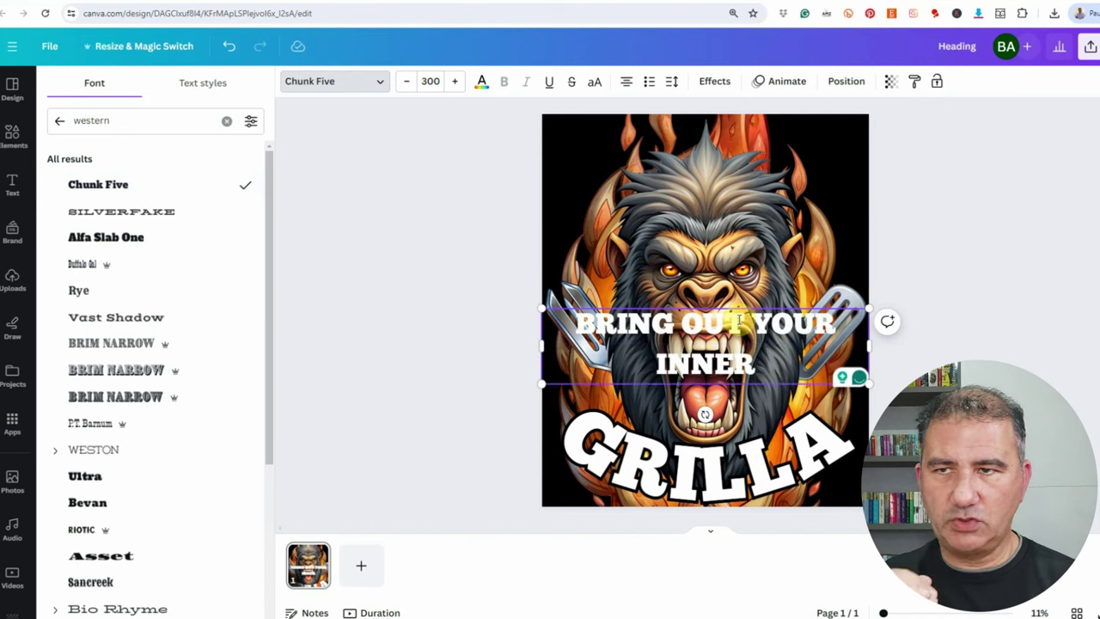
Step: Apply the Curve shape effect to the "BRING OUT YOUR INNER" text and move it above the gorilla's head
{"action": "left_click", "coordinate": [714, 81]}
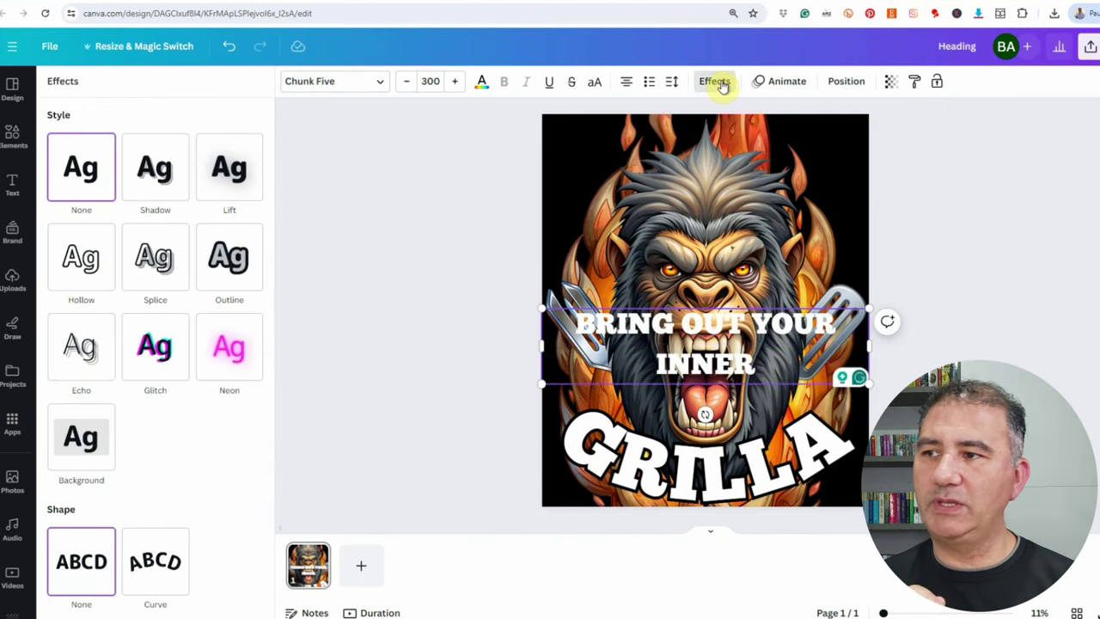
{"action": "left_click", "coordinate": [153, 563]}
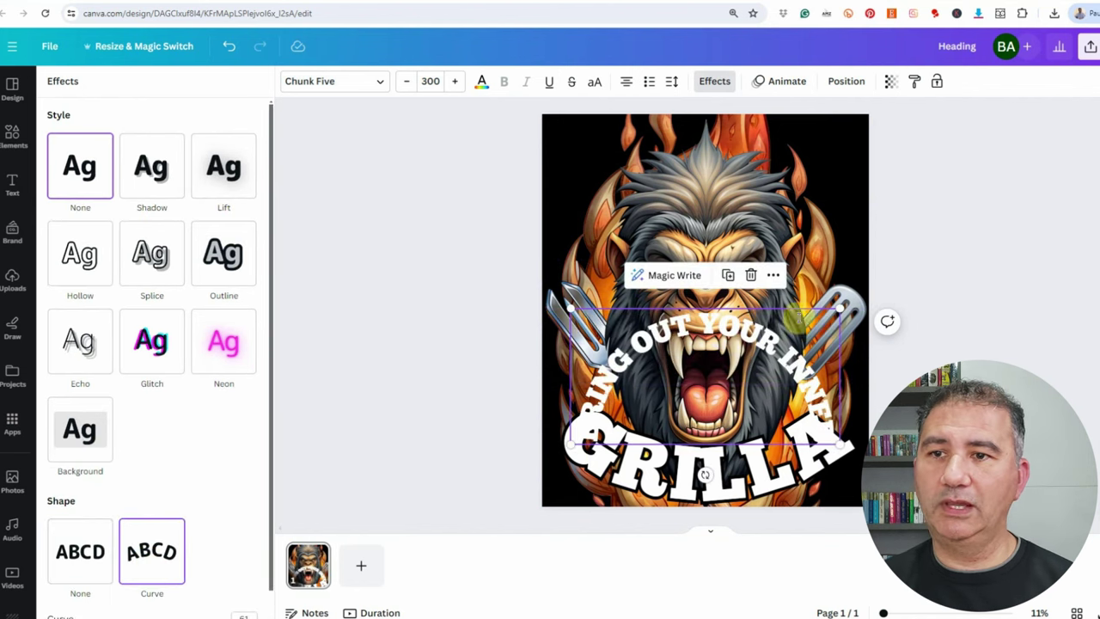
{"action": "left_click_drag", "start_coordinate": [698, 357], "coordinate": [702, 178]}
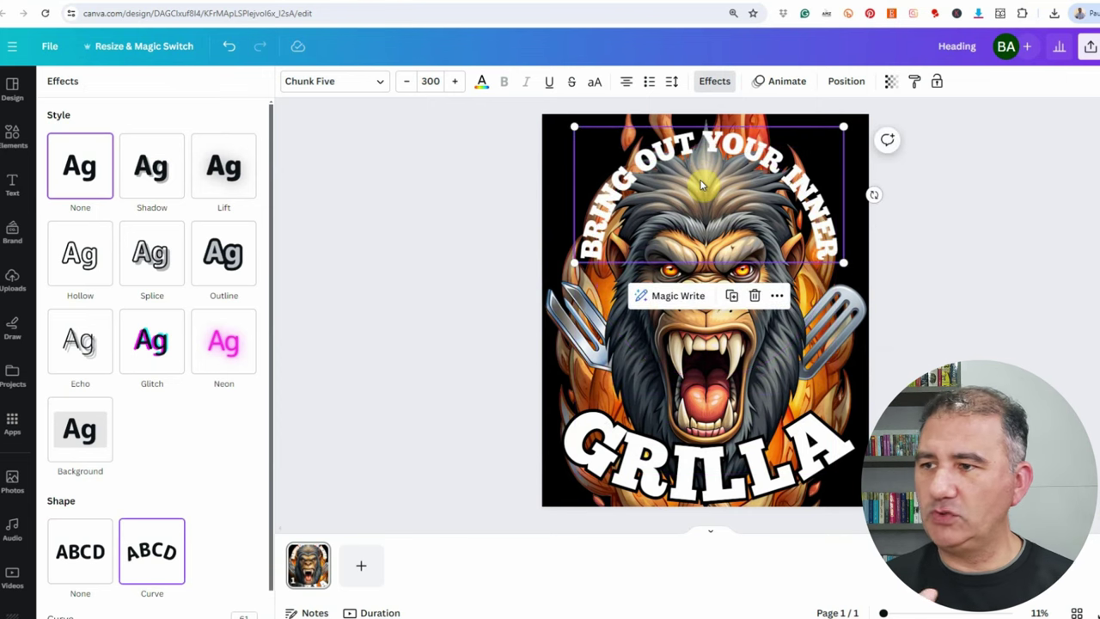
Step: Set the upper slogan's curve to 49 and enlarge it to the full page width, about font size 309
{"action": "scroll", "coordinate": [235, 439], "scroll_direction": "down", "scroll_amount": 1}
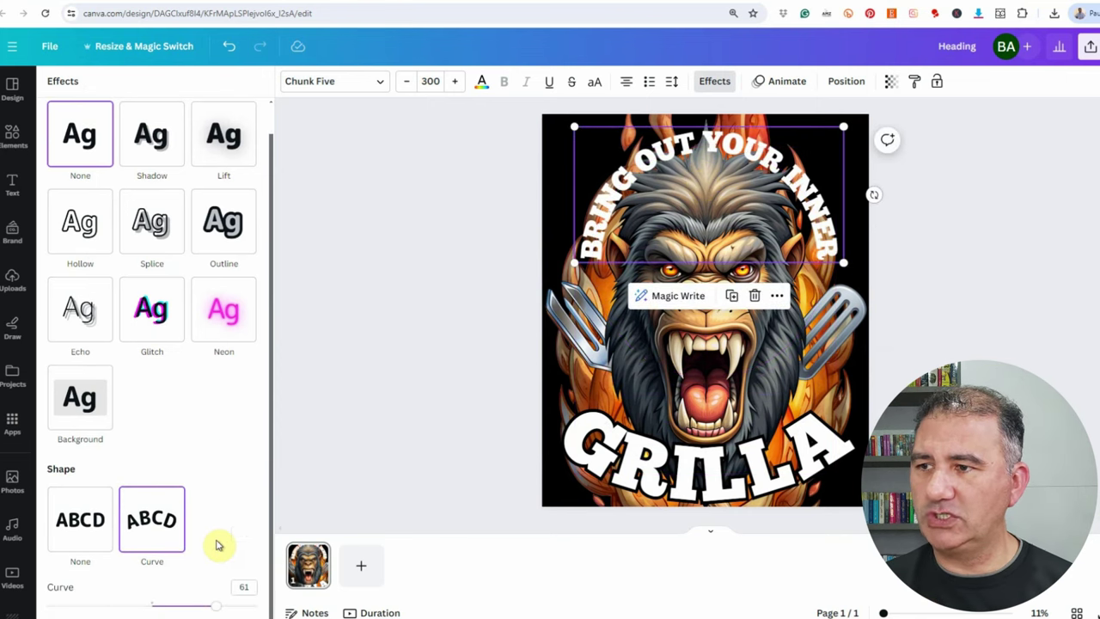
{"action": "left_click_drag", "start_coordinate": [217, 606], "coordinate": [204, 608]}
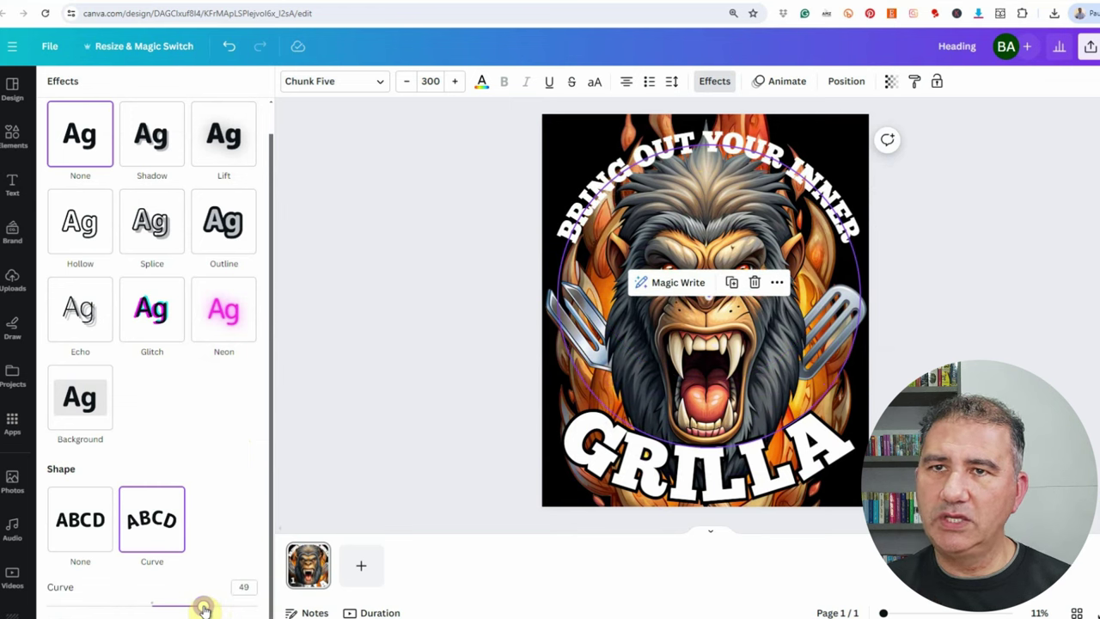
{"action": "left_click_drag", "start_coordinate": [204, 608], "coordinate": [203, 609]}
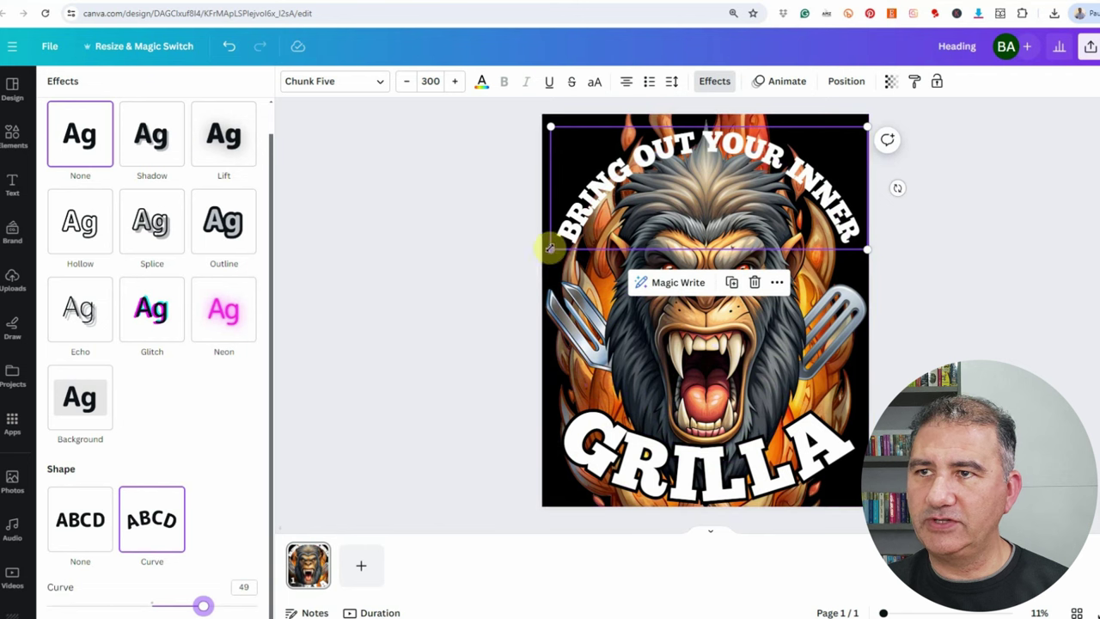
{"action": "left_click_drag", "start_coordinate": [550, 250], "coordinate": [543, 248]}
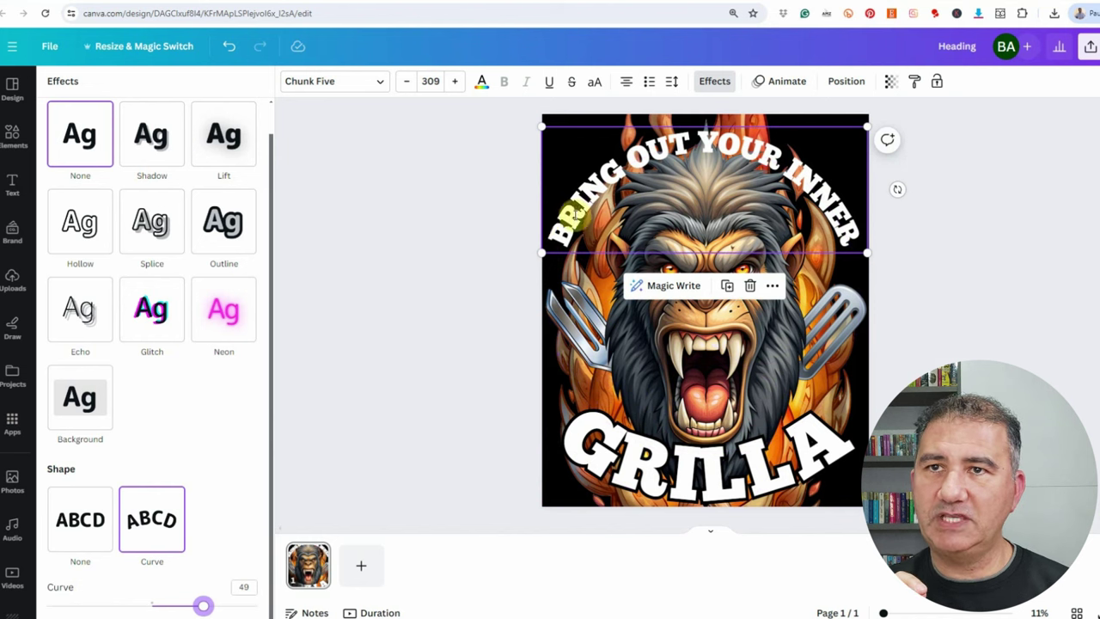
{"action": "left_click", "coordinate": [985, 272]}
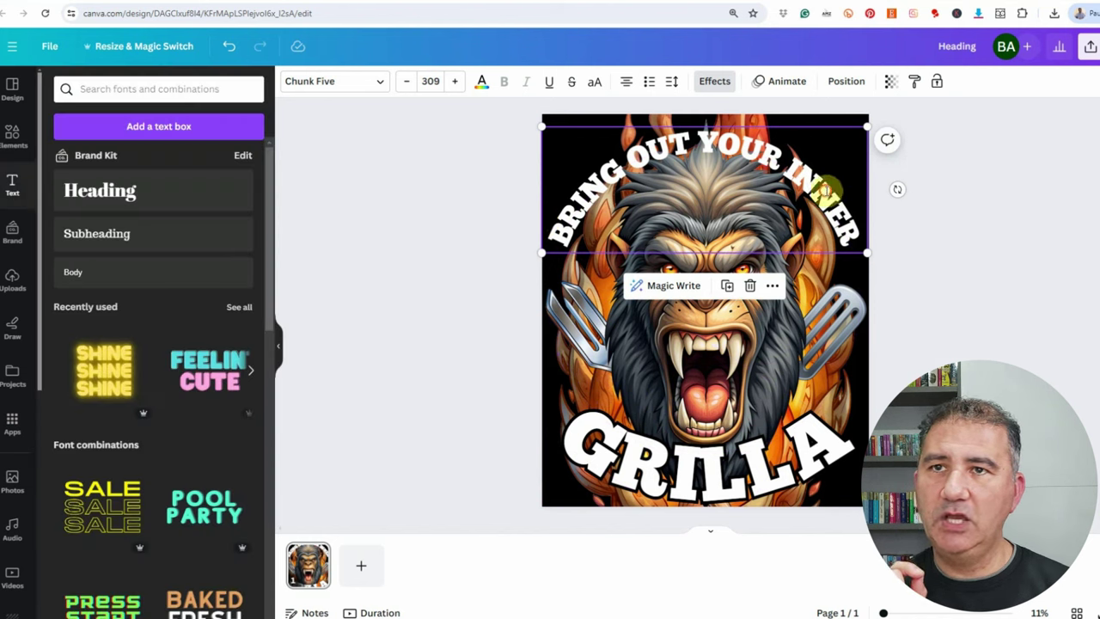
Step: Give the "BRING OUT YOUR INNER" text a black Outline effect with a thickness of 61
{"action": "left_click", "coordinate": [825, 191]}
{"action": "left_click", "coordinate": [994, 191]}
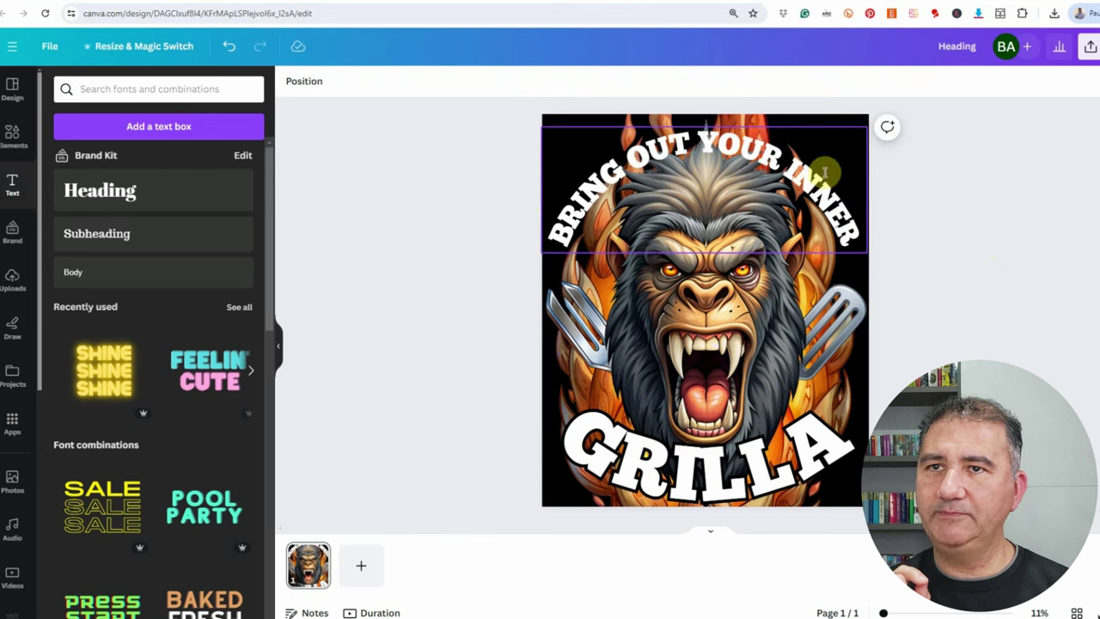
{"action": "left_click", "coordinate": [712, 83]}
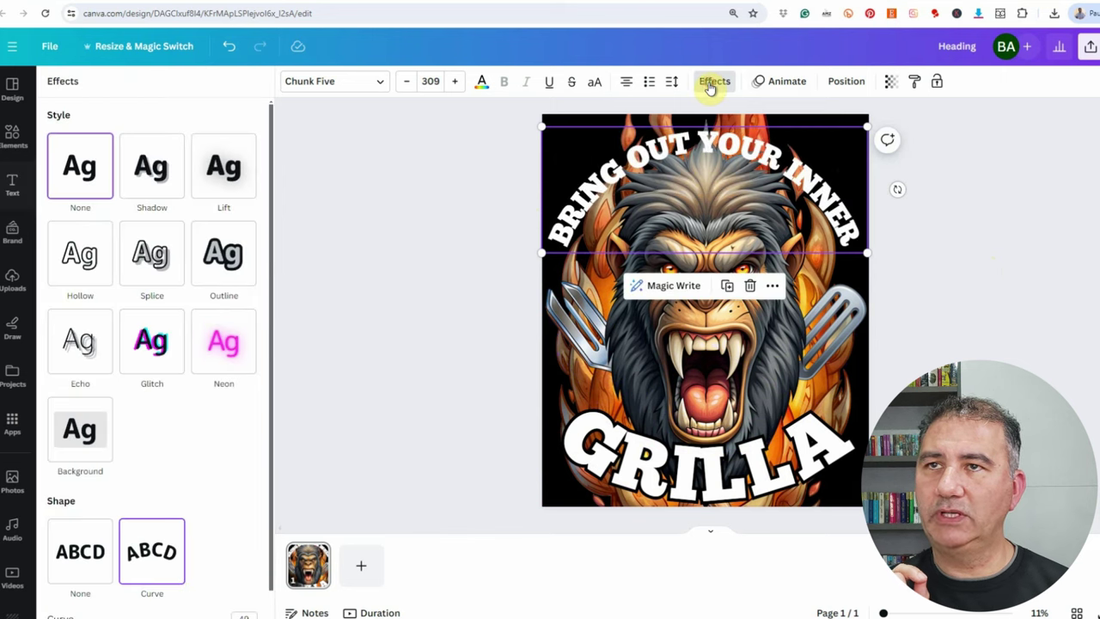
{"action": "left_click", "coordinate": [226, 254]}
{"action": "left_click", "coordinate": [245, 363]}
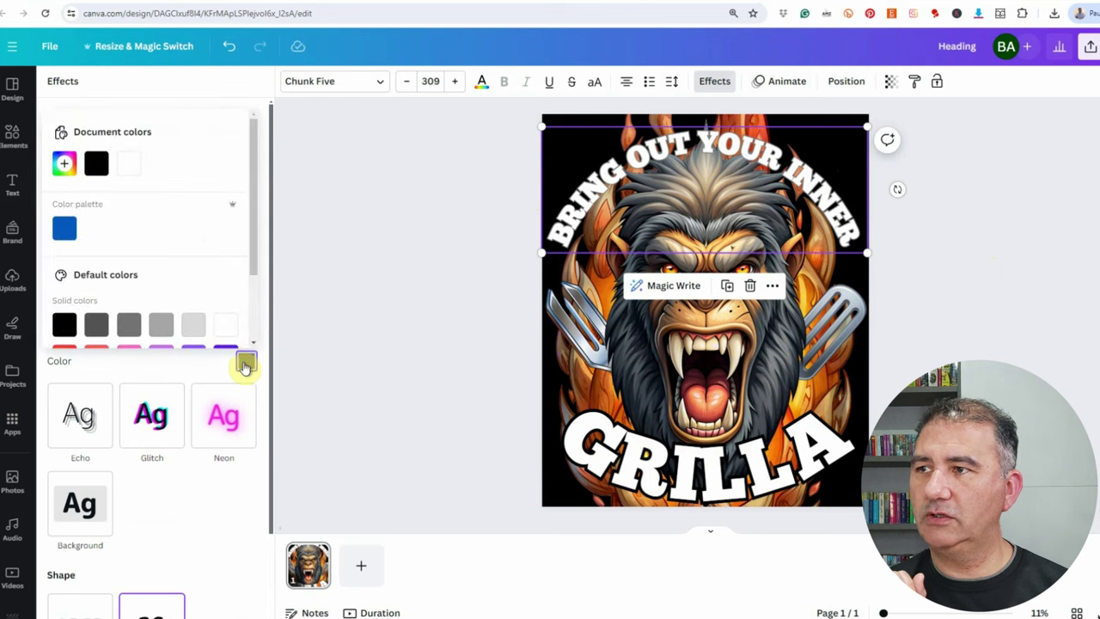
{"action": "left_click", "coordinate": [245, 359]}
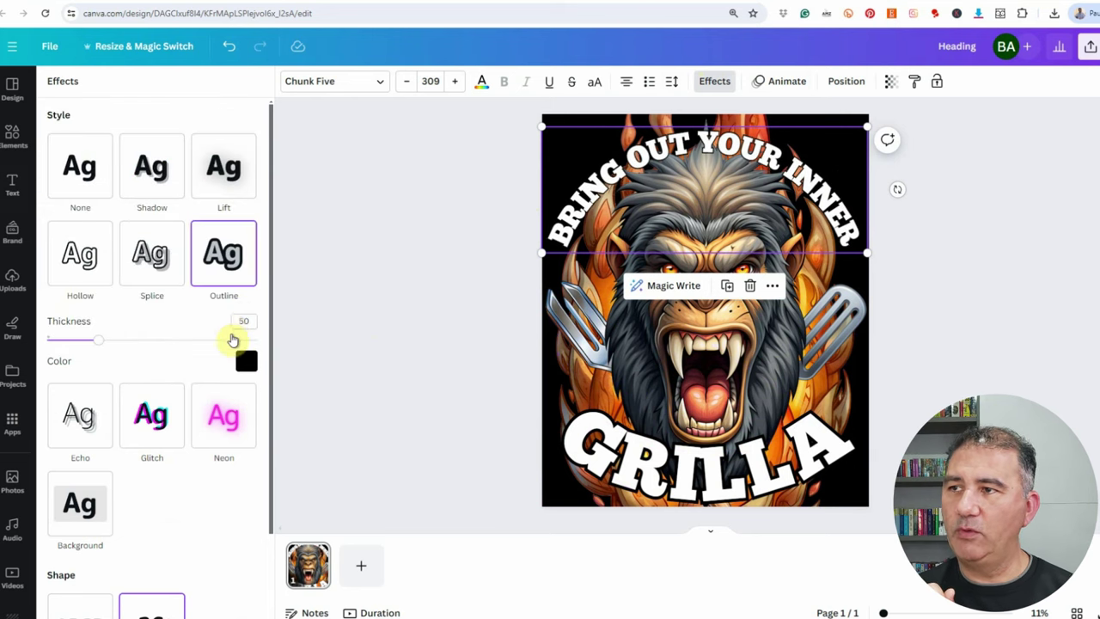
{"action": "mouse_move", "coordinate": [111, 341]}
{"action": "left_mouse_down"}
{"action": "mouse_move", "coordinate": [102, 346]}
{"action": "mouse_move", "coordinate": [110, 343]}
{"action": "left_mouse_up"}
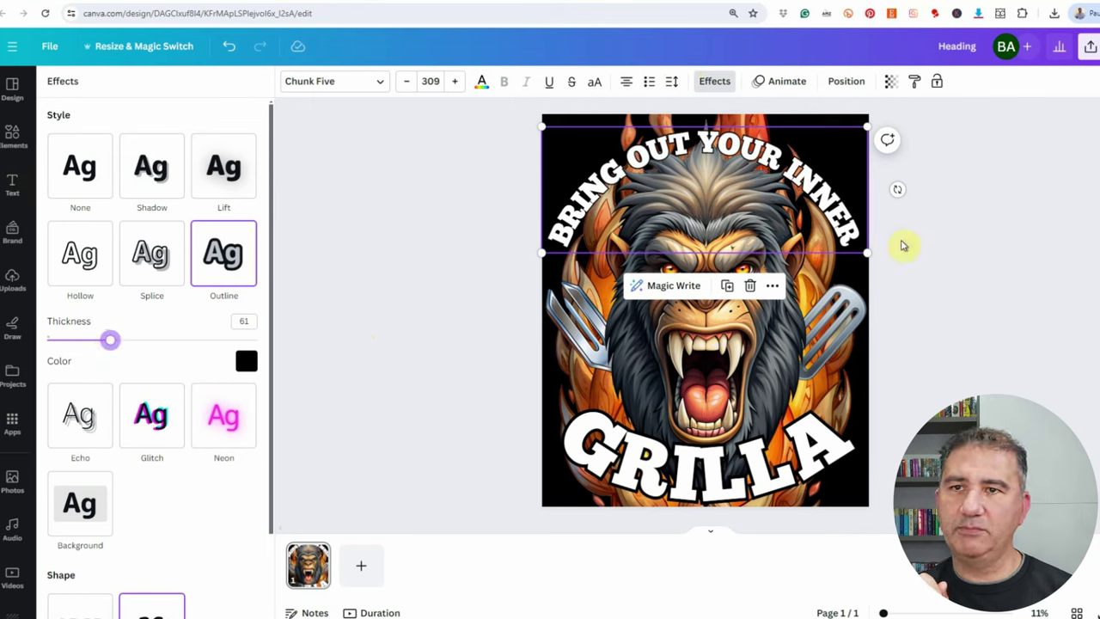
{"action": "left_click", "coordinate": [975, 264]}
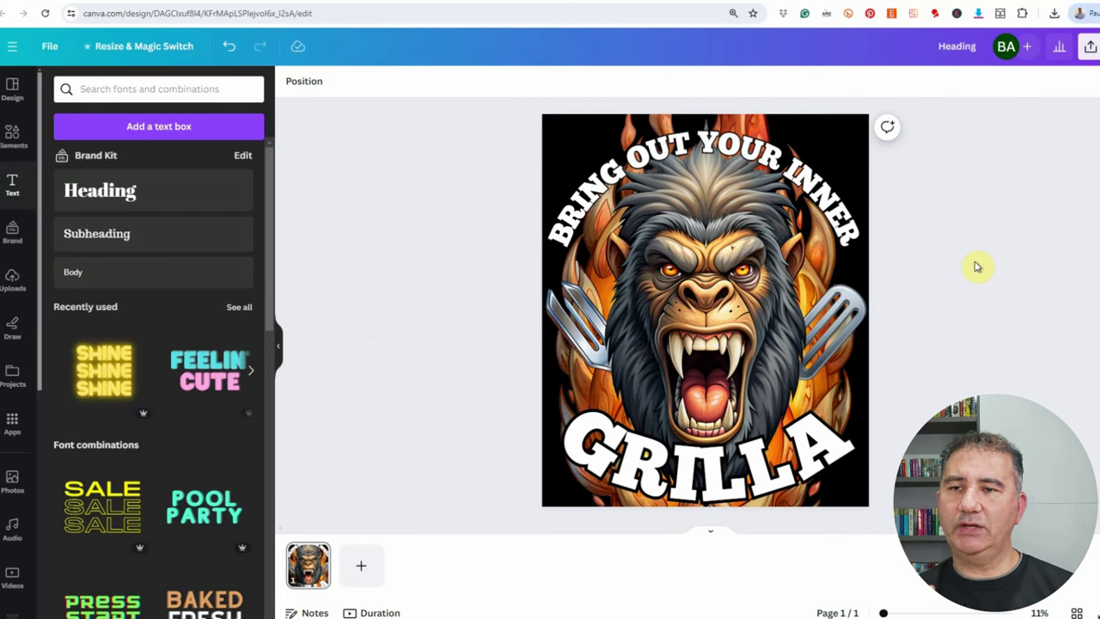